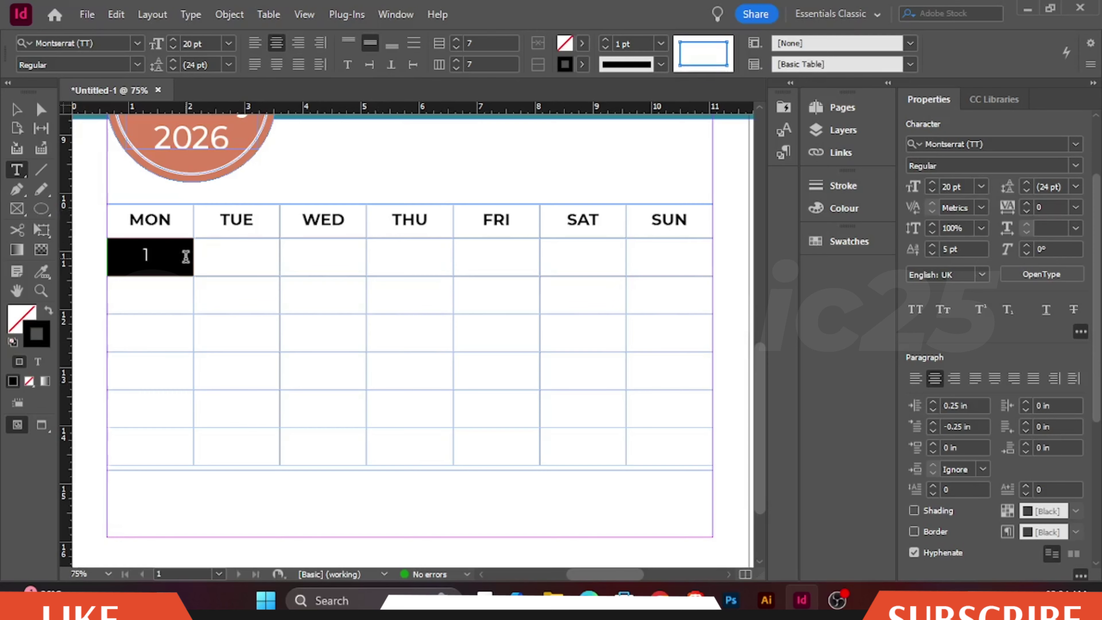
- Copy the numbered first cell under MON and paste it into all the remaining date cells of the calendar table
left_click(116, 14)
left_click(161, 84)
left_click_drag(209, 256, 657, 262)
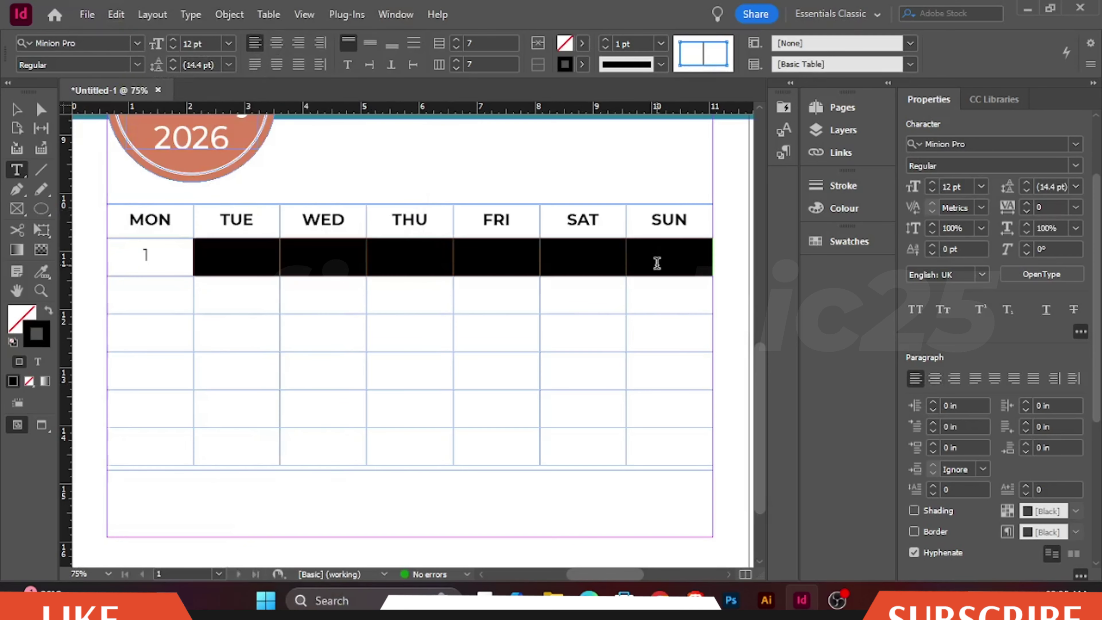
left_click(116, 14)
left_click(174, 100)
left_click_drag(130, 291, 646, 446)
left_click(116, 14)
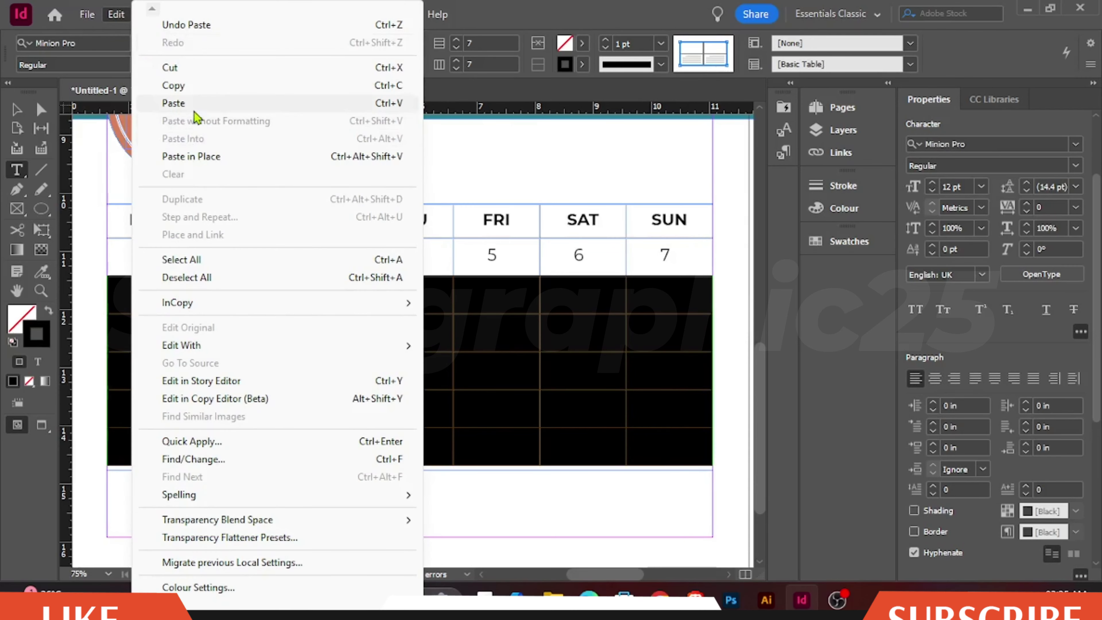
left_click(173, 100)
left_click(16, 110)
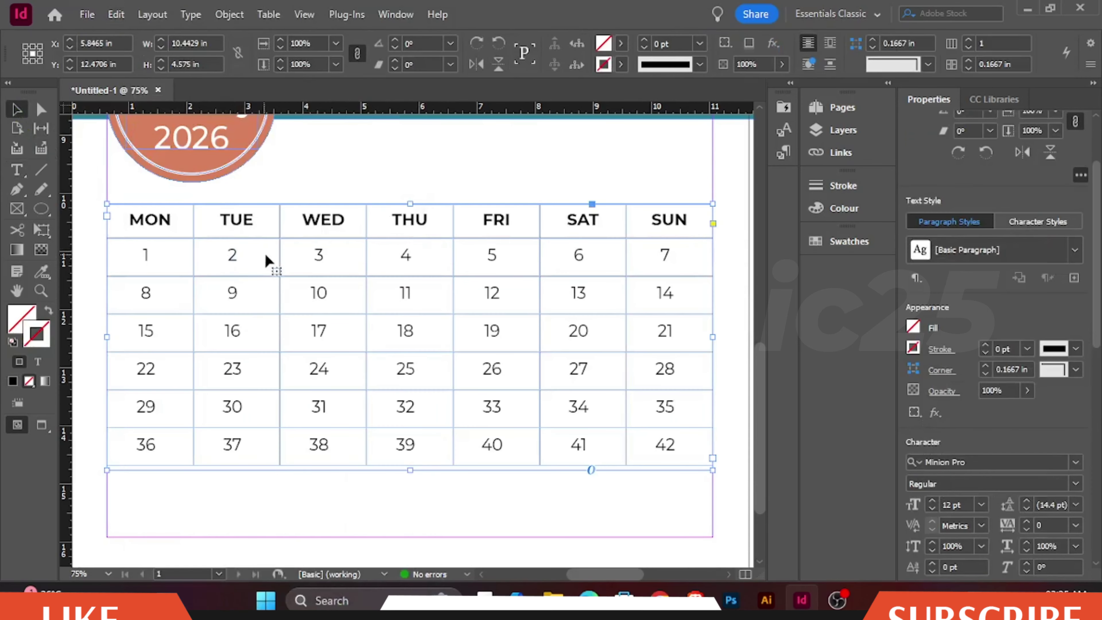
- Look up January 2026 in the system calendar to see which weekday the month starts on and how it ends
left_click(1061, 594)
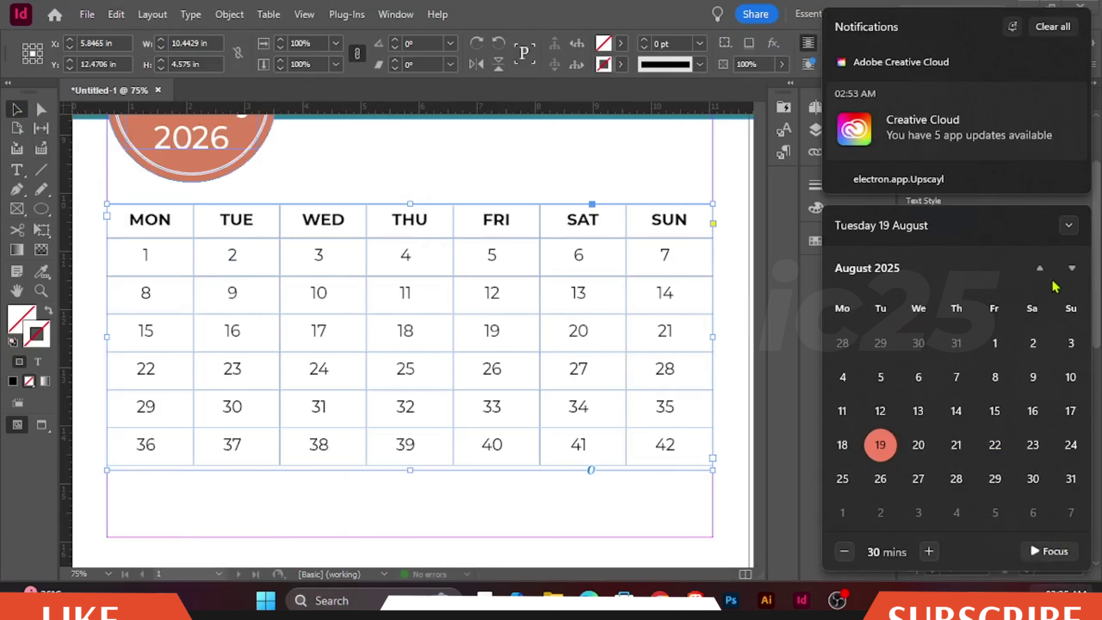
left_click(1068, 271)
left_click(1063, 275)
left_click(1063, 275)
left_click(1064, 274)
left_click(1064, 274)
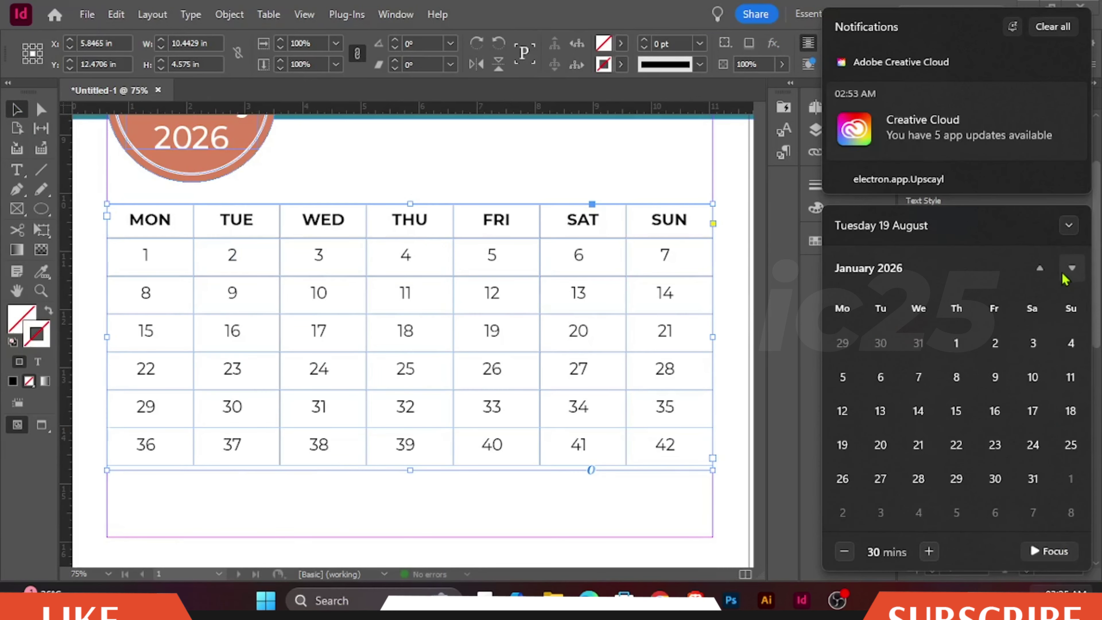
left_click(791, 469)
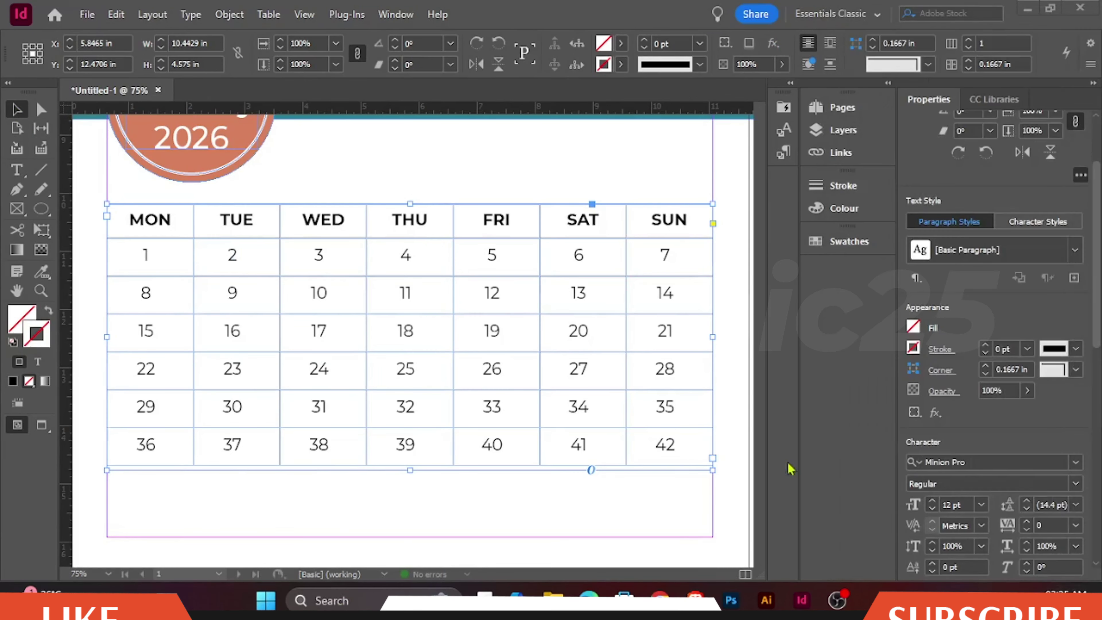
- Clear the MON, TUE and WED cells in the first date row so the month starts on Thursday
left_click(146, 250)
left_click_drag(145, 250, 318, 254)
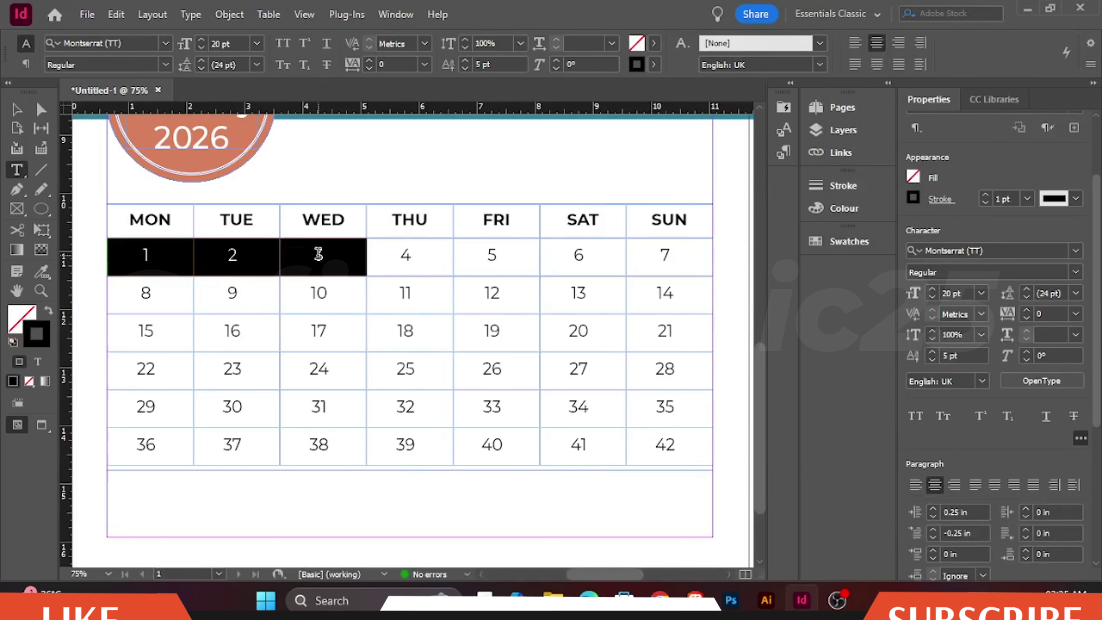
key("Delete")
- Clear all numbers from the last date row and the number 32 from the SUN column
left_click_drag(684, 446, 187, 438)
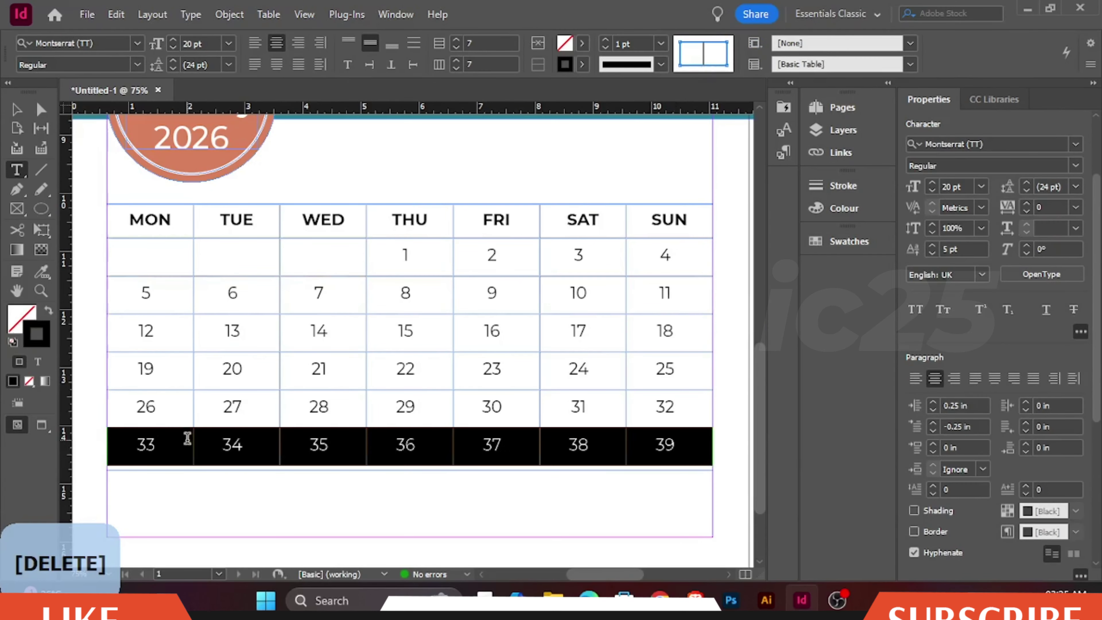
key("Delete")
left_click(684, 399)
key("Escape")
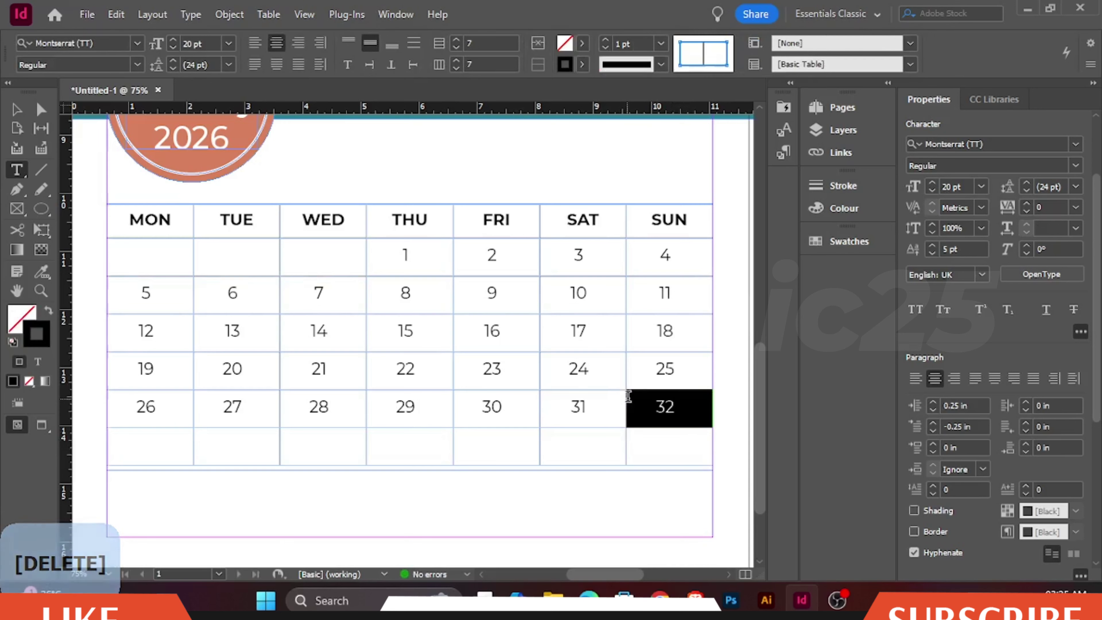
key("Delete")
left_click(17, 109)
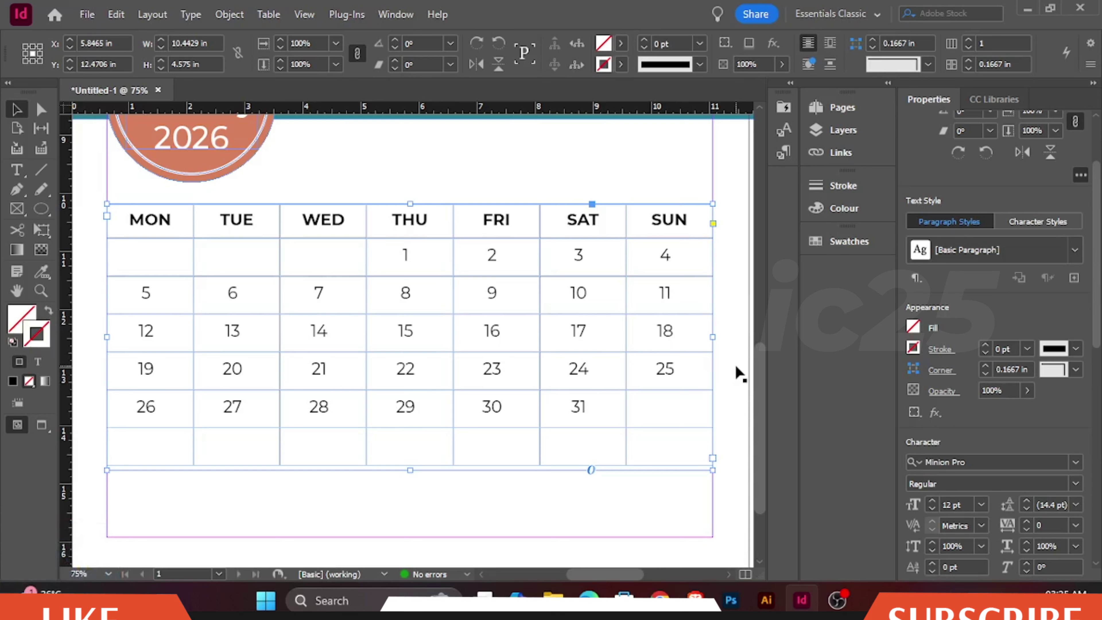
- Slightly lower the baseline shift of the numbers in all the date cells
left_click(182, 259)
left_click_drag(182, 259, 668, 443)
left_click(933, 253)
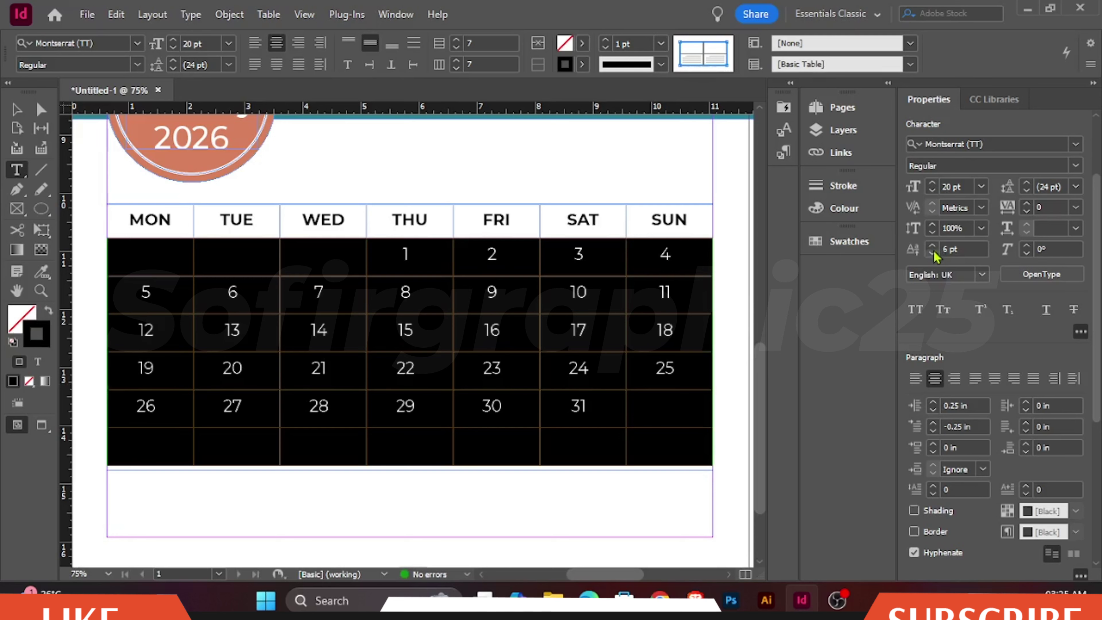
left_click(16, 109)
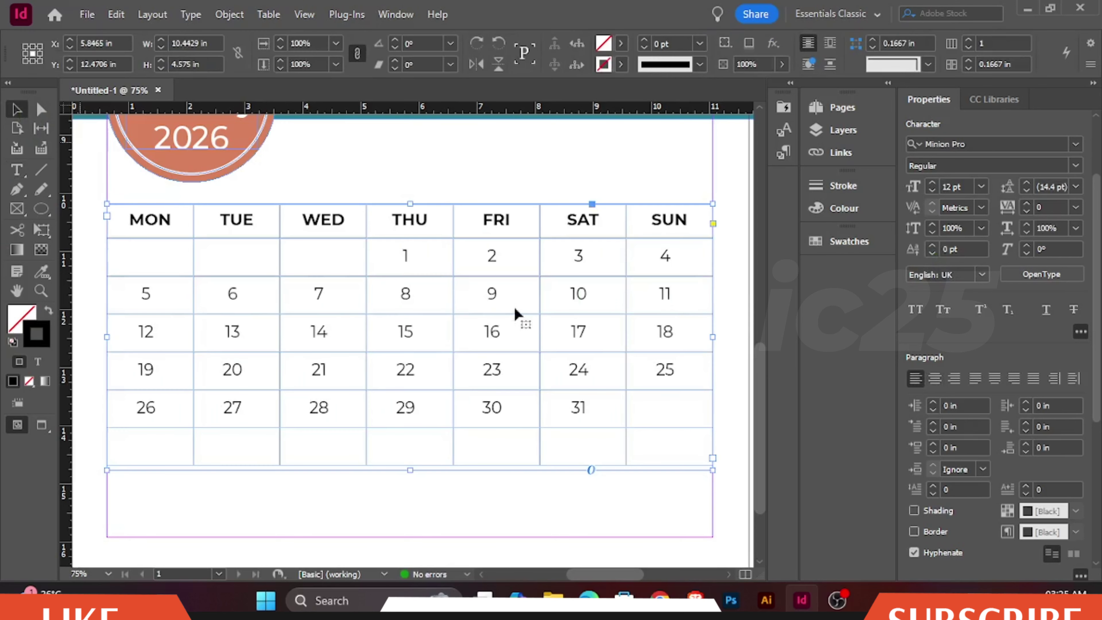
- Slightly lower the baseline shift of the weekday names in the table's header row
scroll(521, 311, "down", 2)
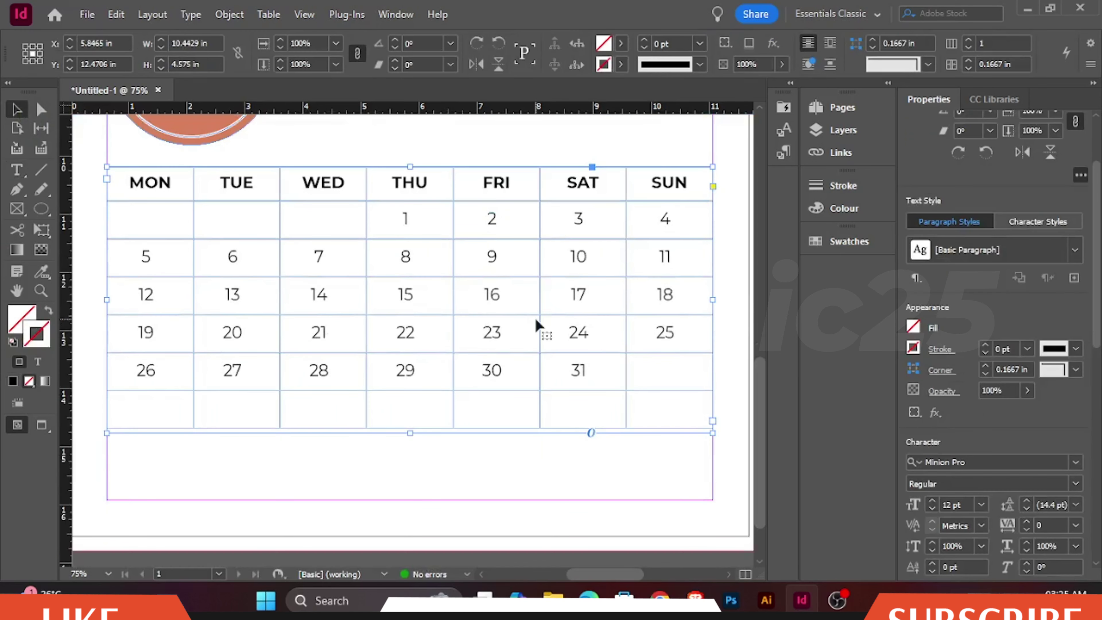
double_click(143, 190)
left_click_drag(143, 190, 708, 178)
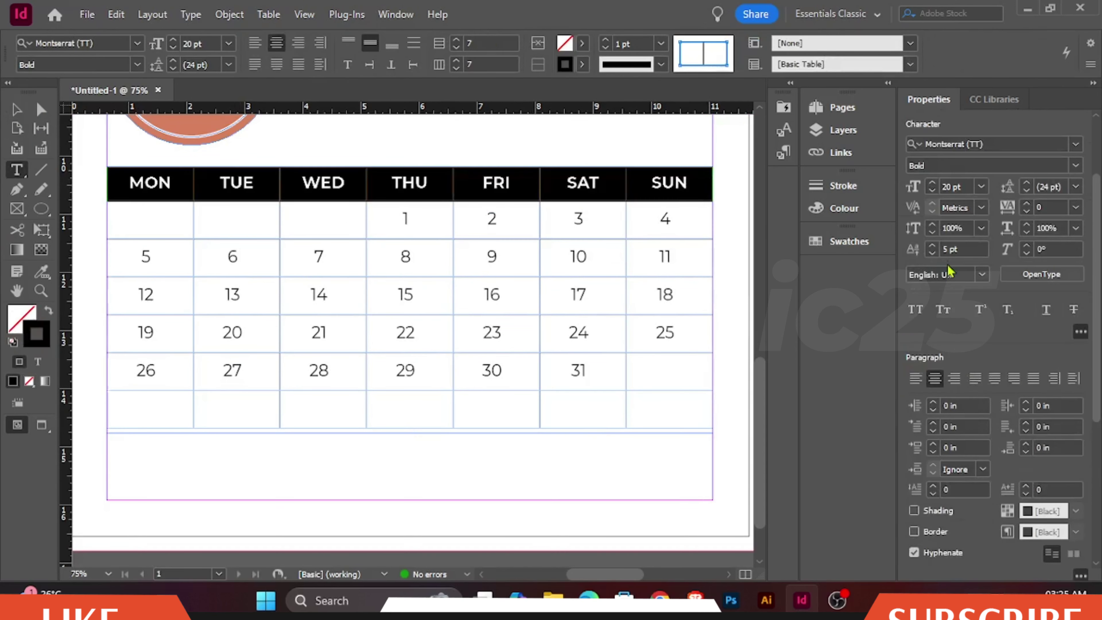
key("Escape")
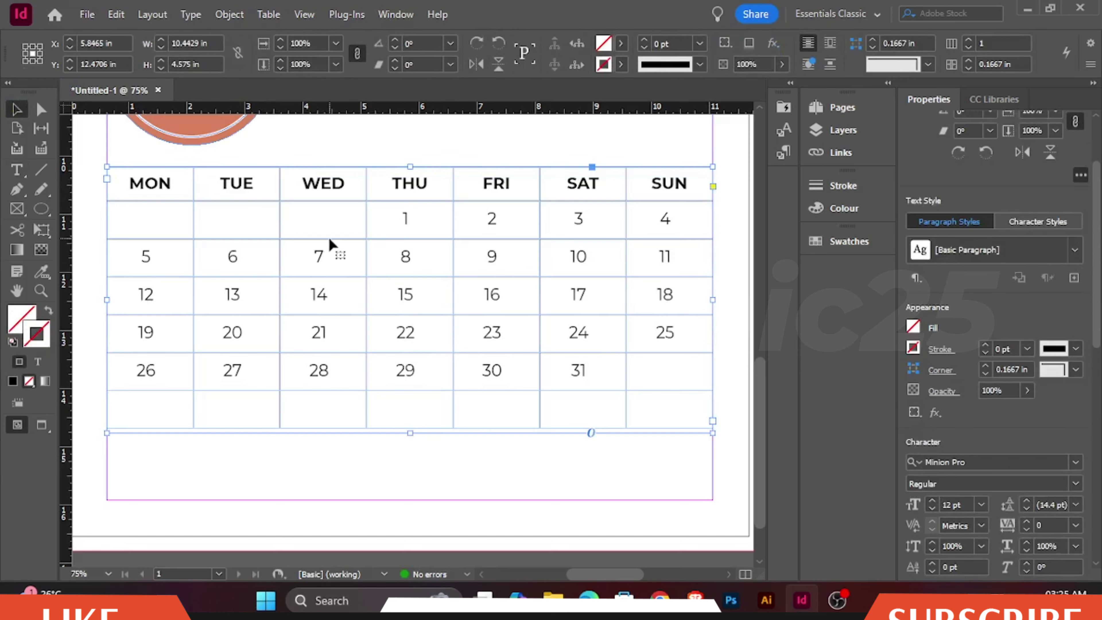
- Colour the weekday names MON through SAT with the teal from the extracted colour theme
scroll(332, 247, "down", 2)
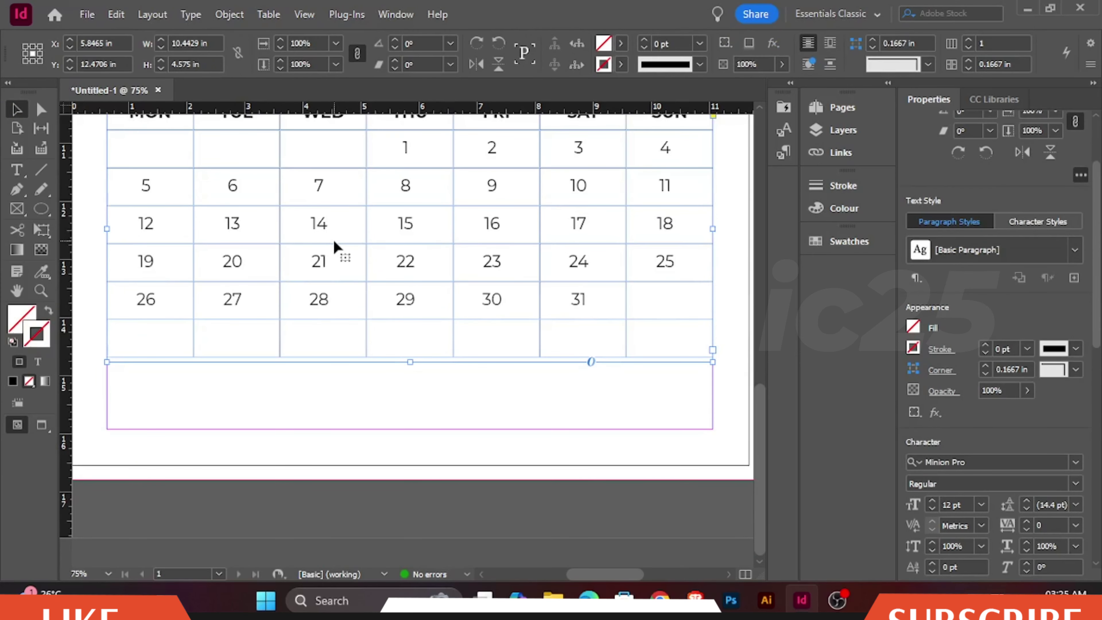
scroll(334, 246, "up", 6)
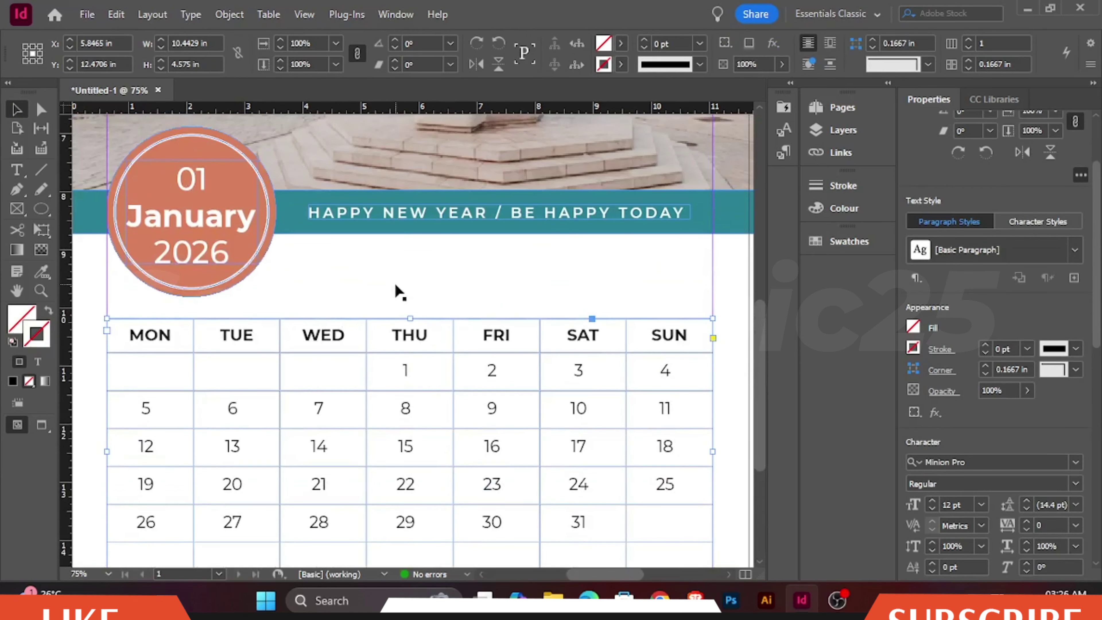
scroll(415, 271, "down", 3)
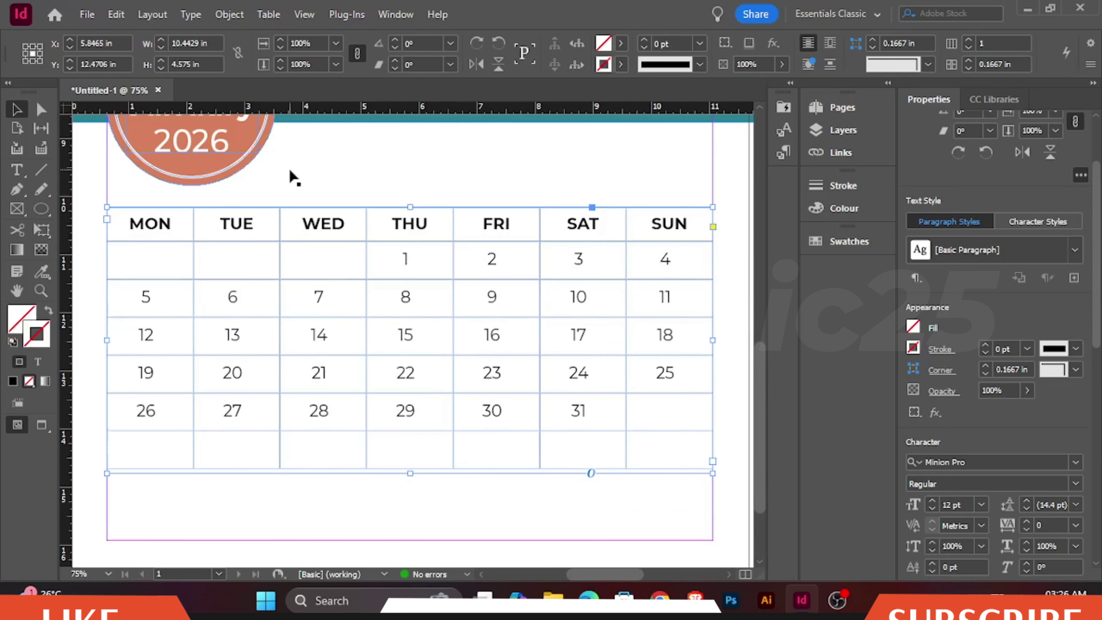
scroll(397, 333, "up", 1)
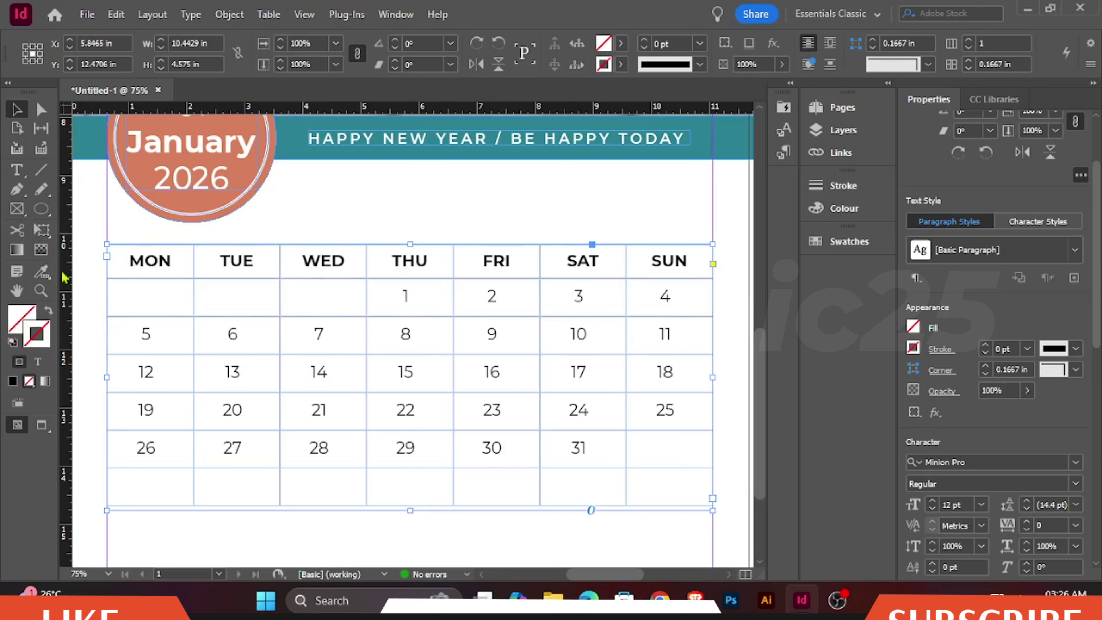
left_click(43, 280)
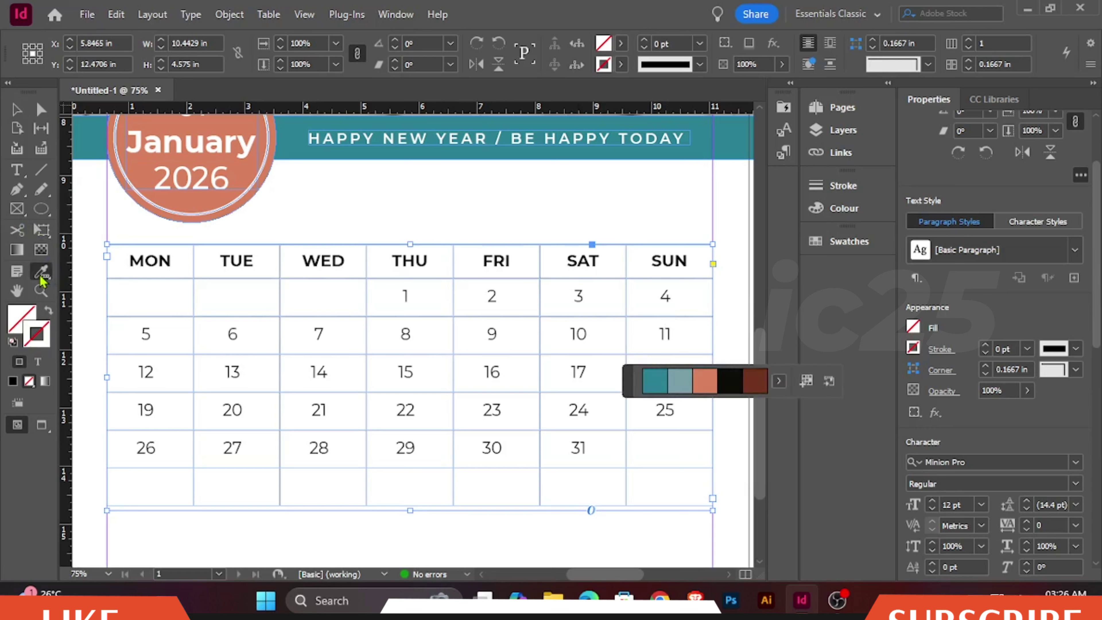
left_click(654, 382)
left_click(146, 256)
left_click(236, 258)
left_click(317, 259)
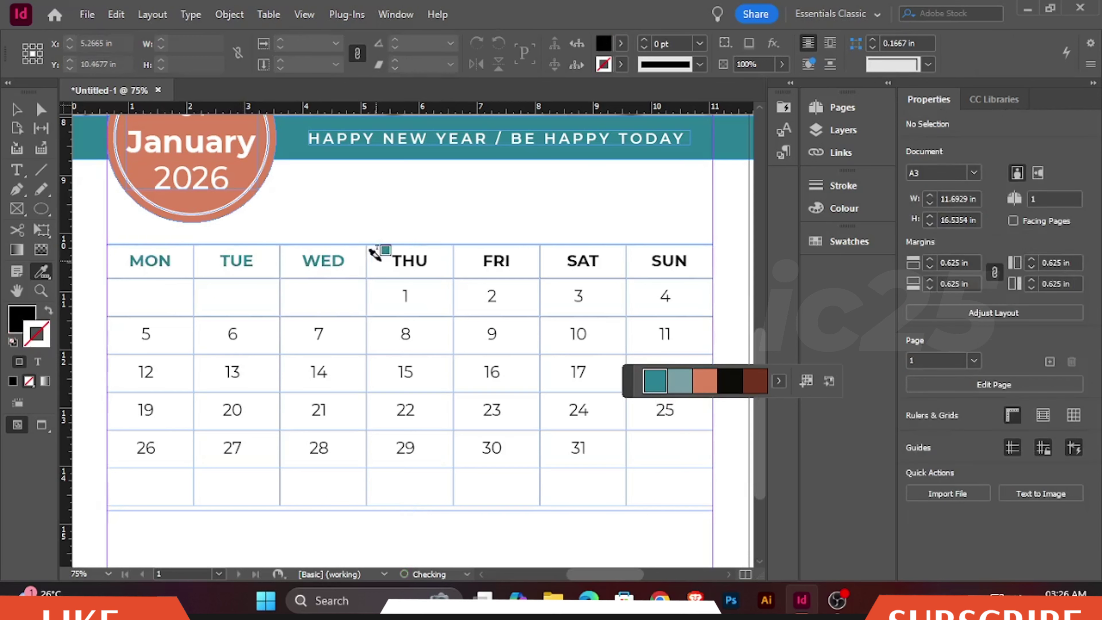
left_click(374, 254)
left_click(495, 248)
left_click(575, 246)
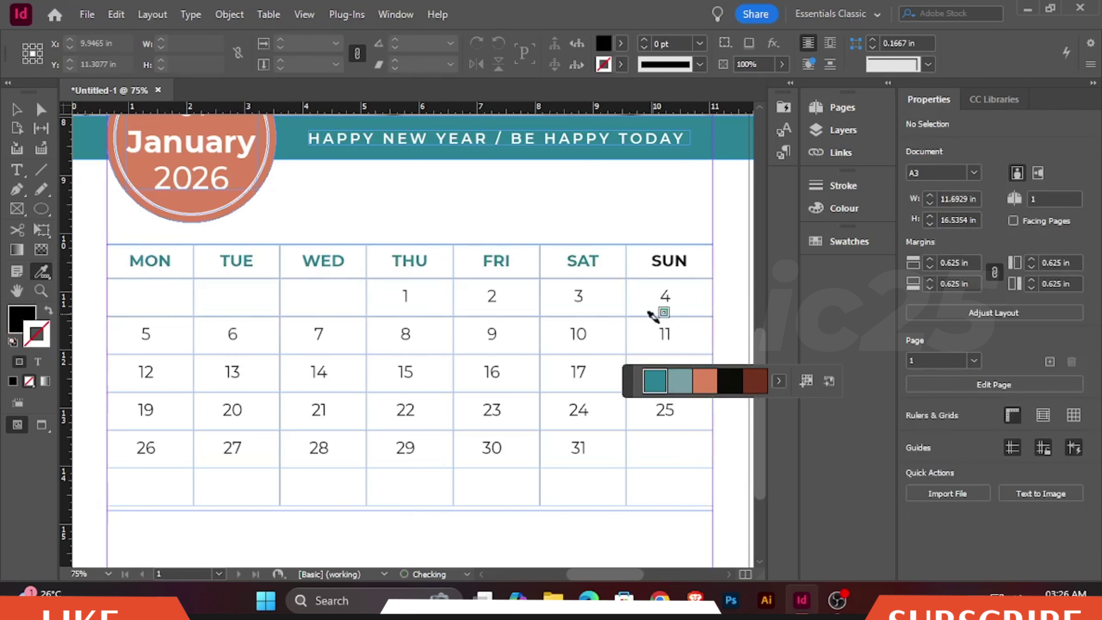
- Colour the SUN heading and the Sunday dates 4, 11, 18 and 25 with the theme's orange
left_click(705, 381)
left_click(669, 256)
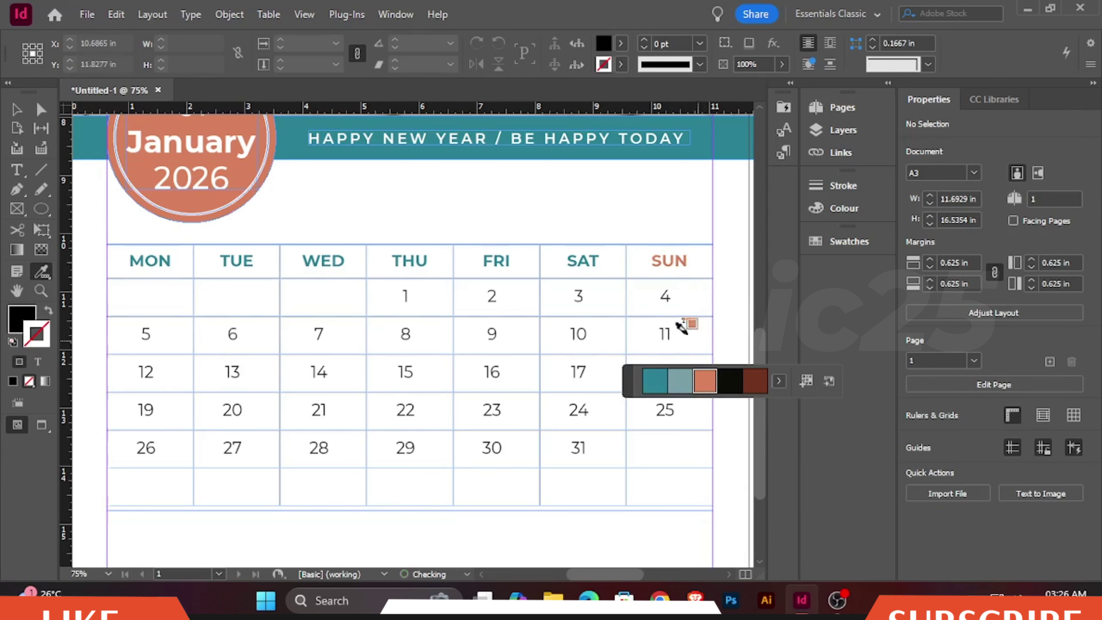
left_click(663, 293)
left_click(664, 322)
scroll(664, 319, "down", 3)
left_click(665, 289)
left_click(672, 332)
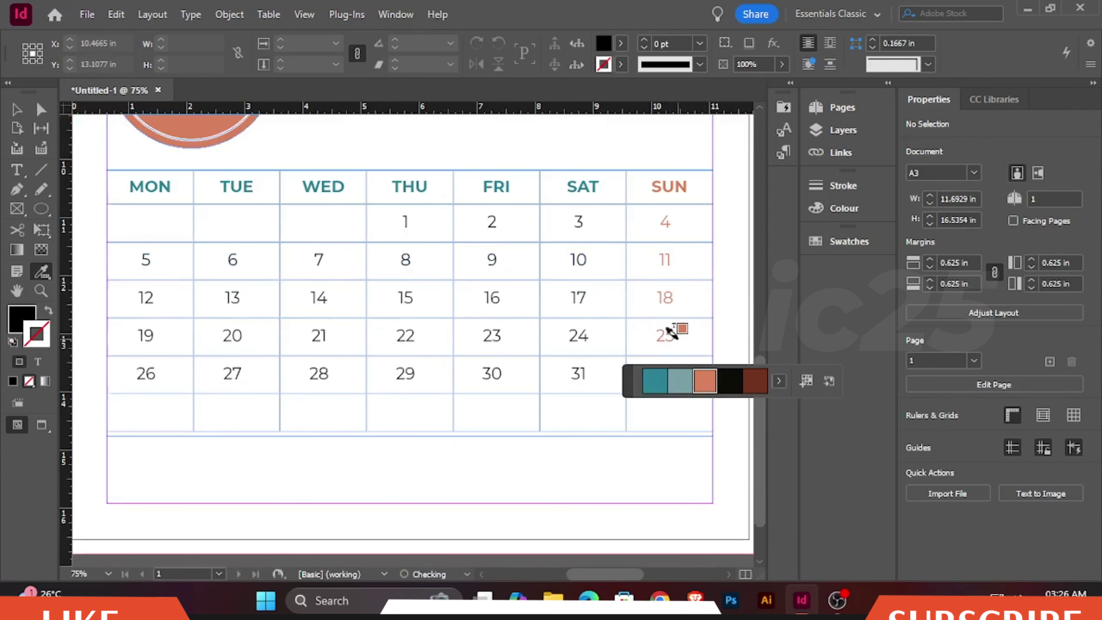
scroll(672, 332, "up", 3)
scroll(669, 327, "down", 3)
- Apply the theme's teal to the Saturday dates 3, 10, 17 and 31 and to all the Friday dates
left_click(656, 381)
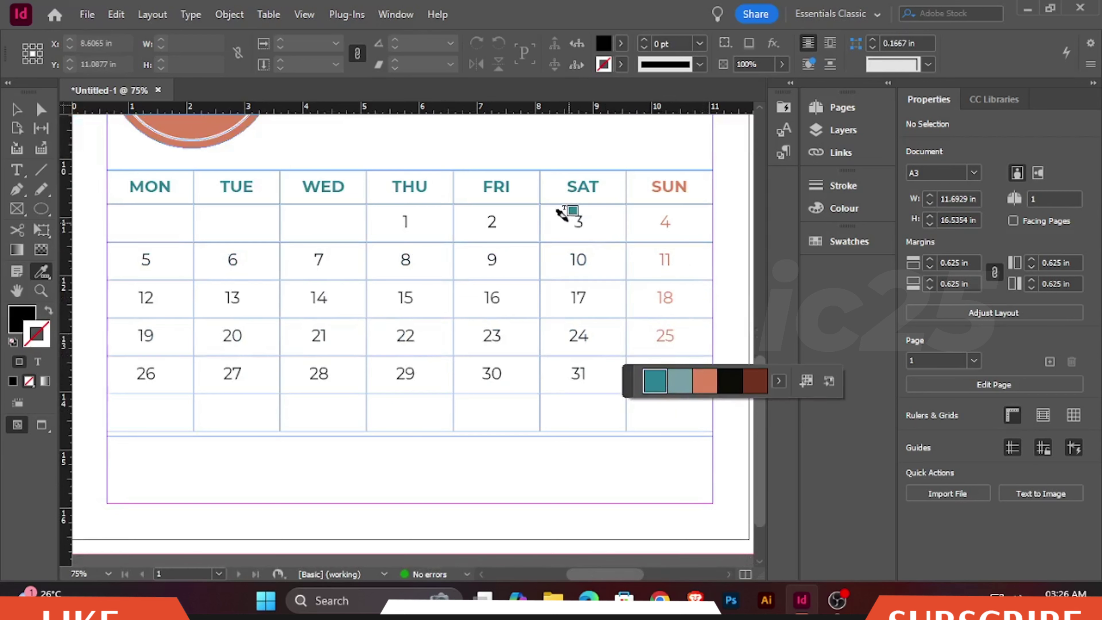
left_click(563, 217)
left_click(574, 258)
left_click(573, 291)
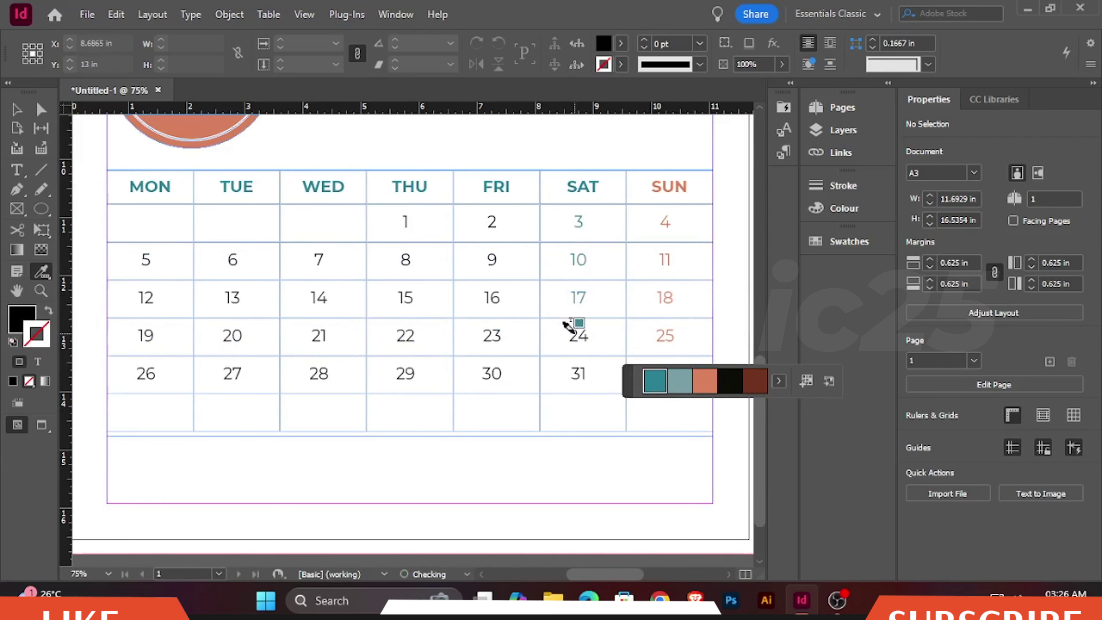
left_click(576, 365)
left_click(480, 373)
left_click(496, 330)
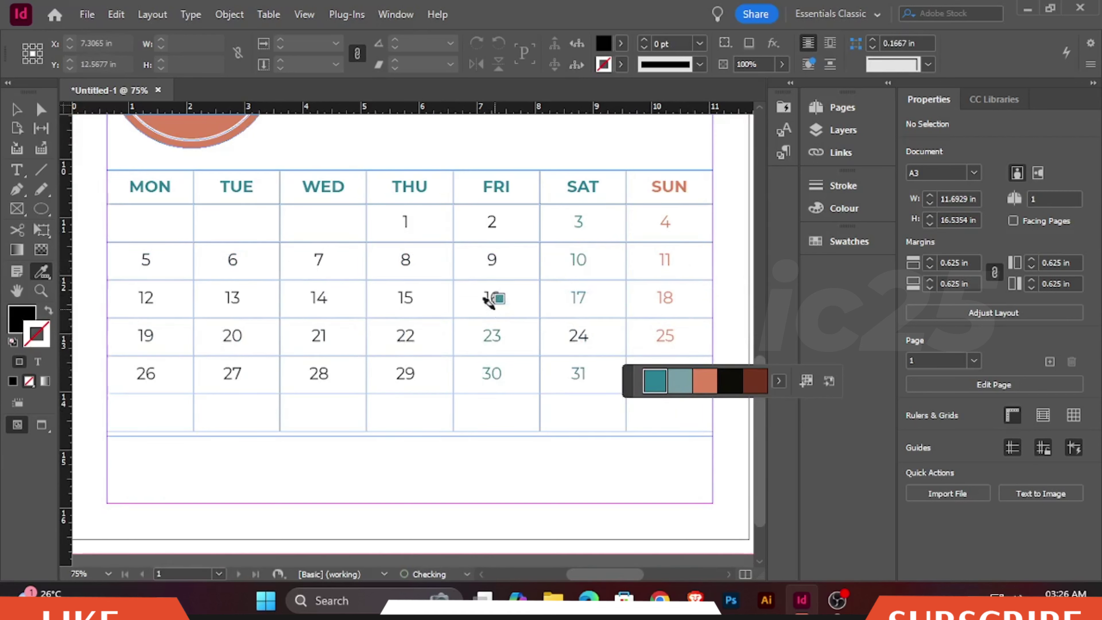
left_click(488, 299)
left_click(489, 259)
left_click(490, 219)
- Apply the same teal to all the Thursday and Wednesday dates
left_click(403, 217)
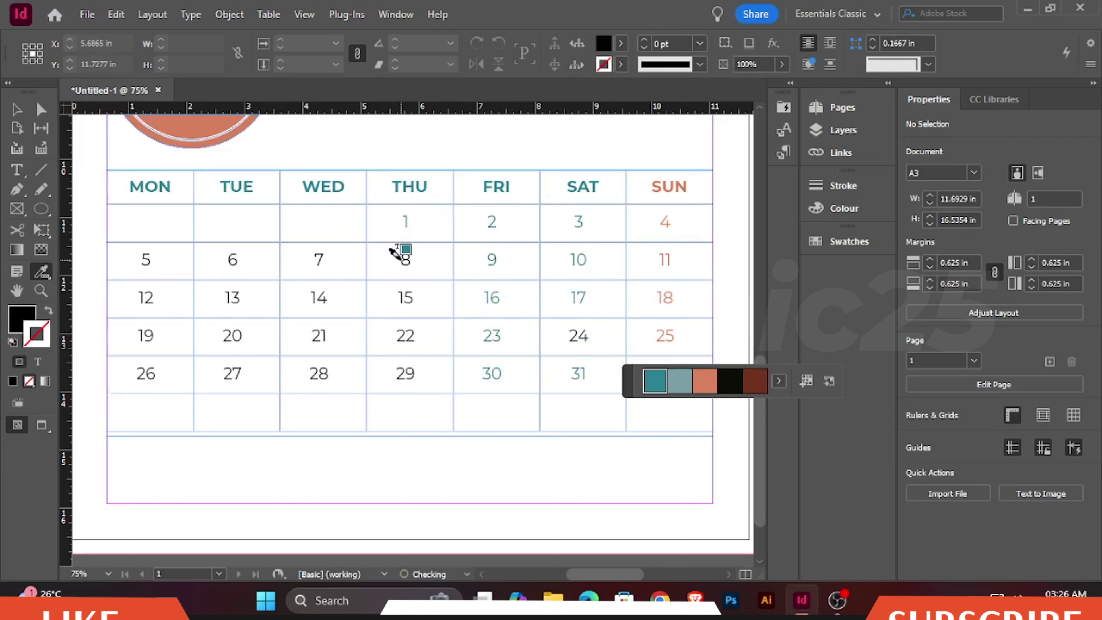
left_click(397, 253)
left_click(404, 297)
left_click(402, 331)
left_click(388, 367)
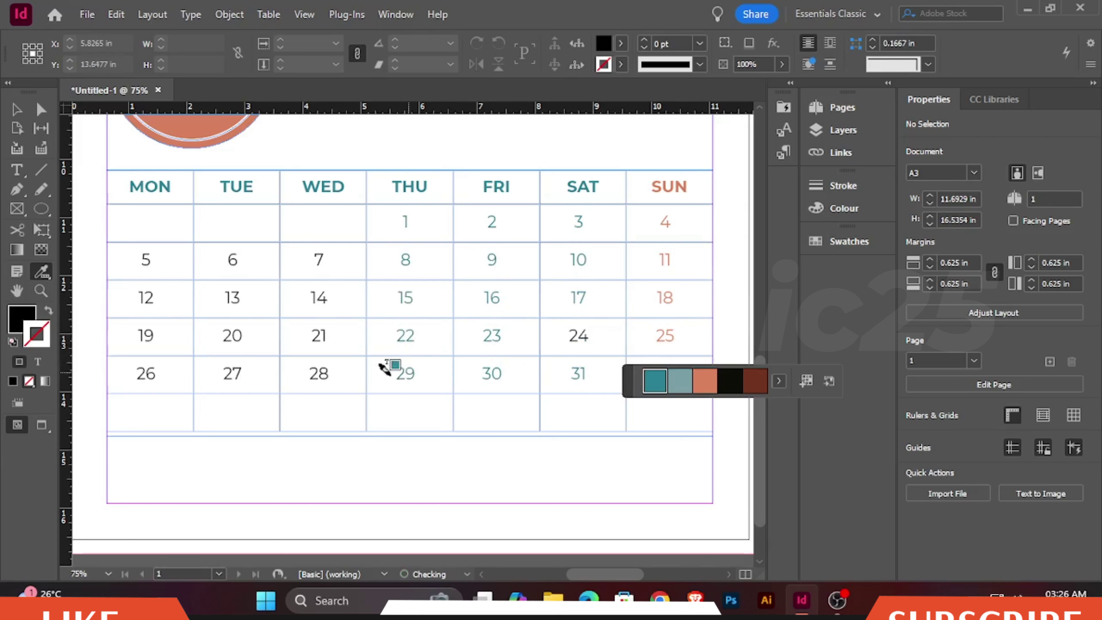
left_click(313, 370)
left_click(315, 334)
left_click(315, 291)
left_click(319, 251)
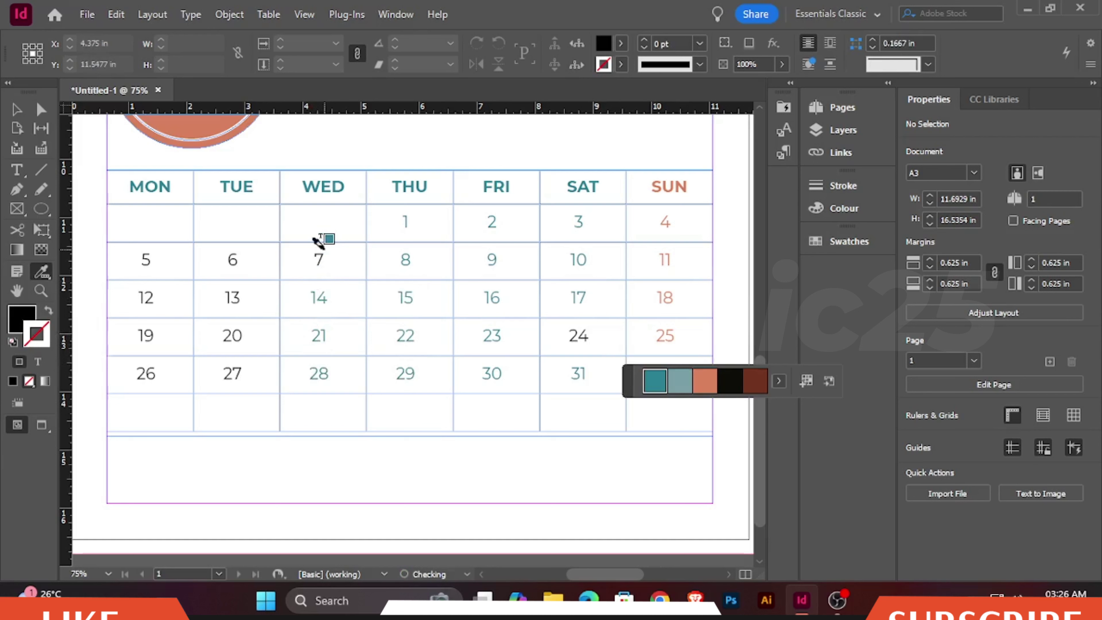
- Apply the same teal to the Tuesday dates 6, 20 and 27 and to all the Monday dates
left_click(230, 251)
left_click(228, 335)
left_click(229, 369)
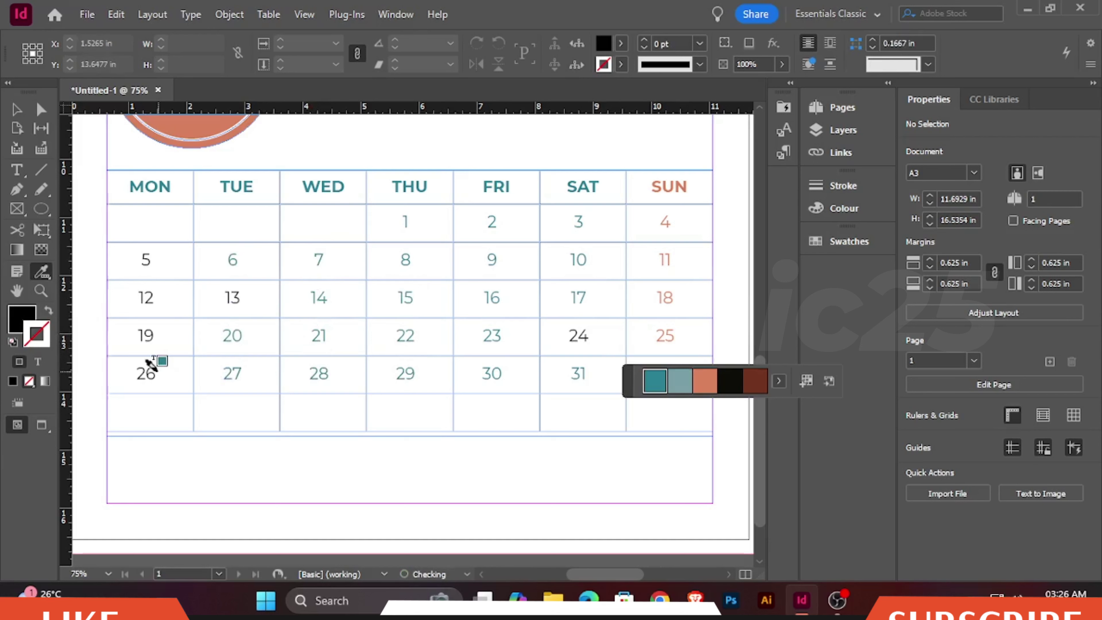
left_click(147, 368)
left_click(143, 331)
left_click(146, 294)
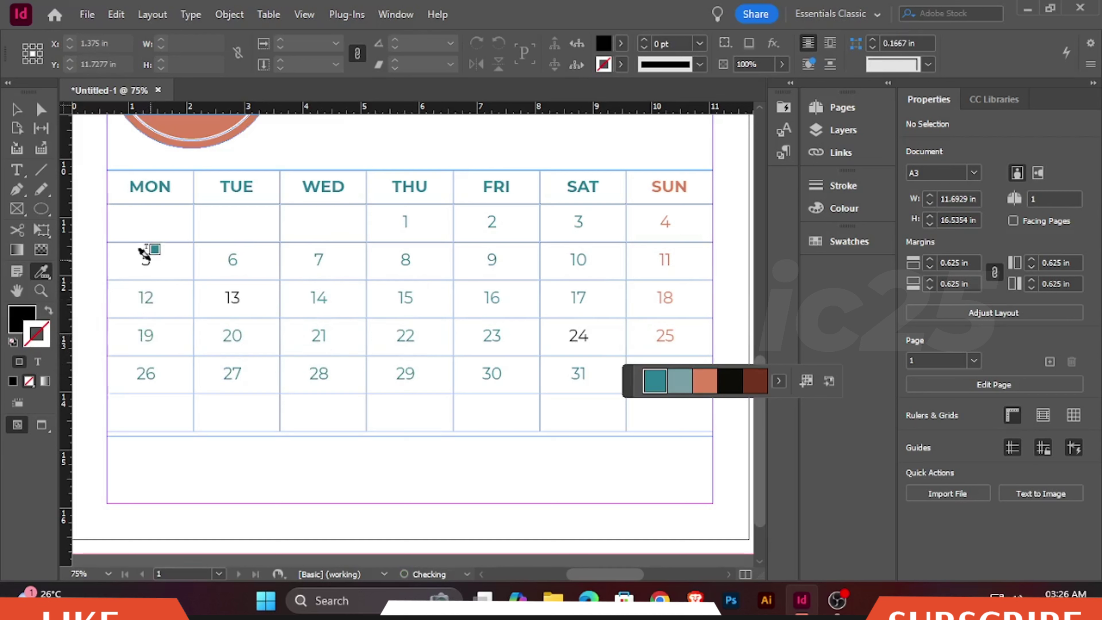
left_click(144, 253)
left_click(16, 109)
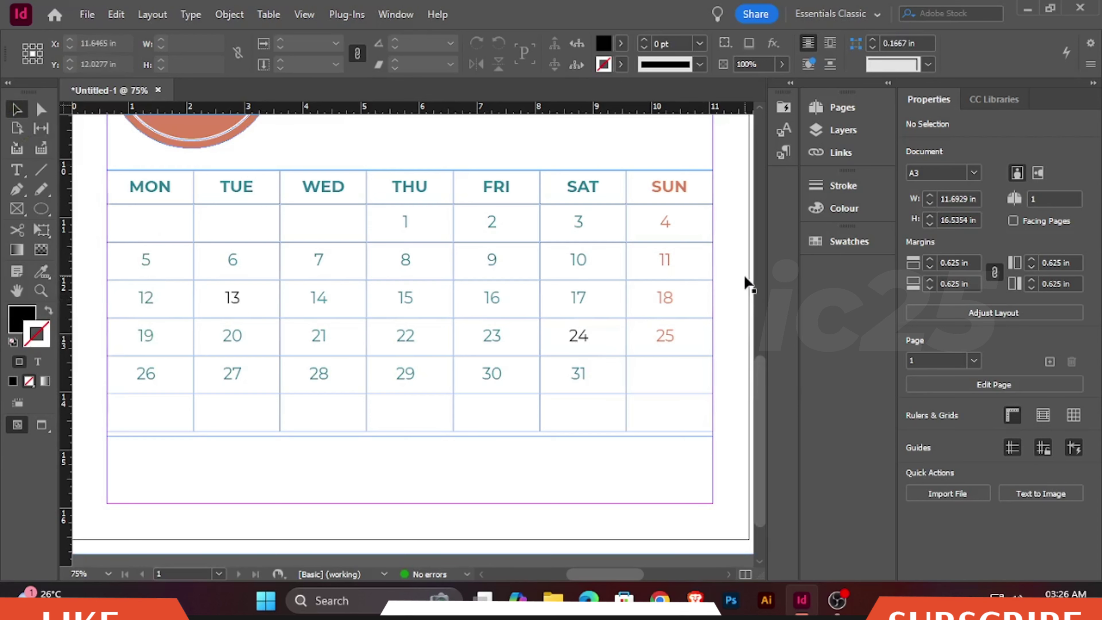
left_click(744, 282)
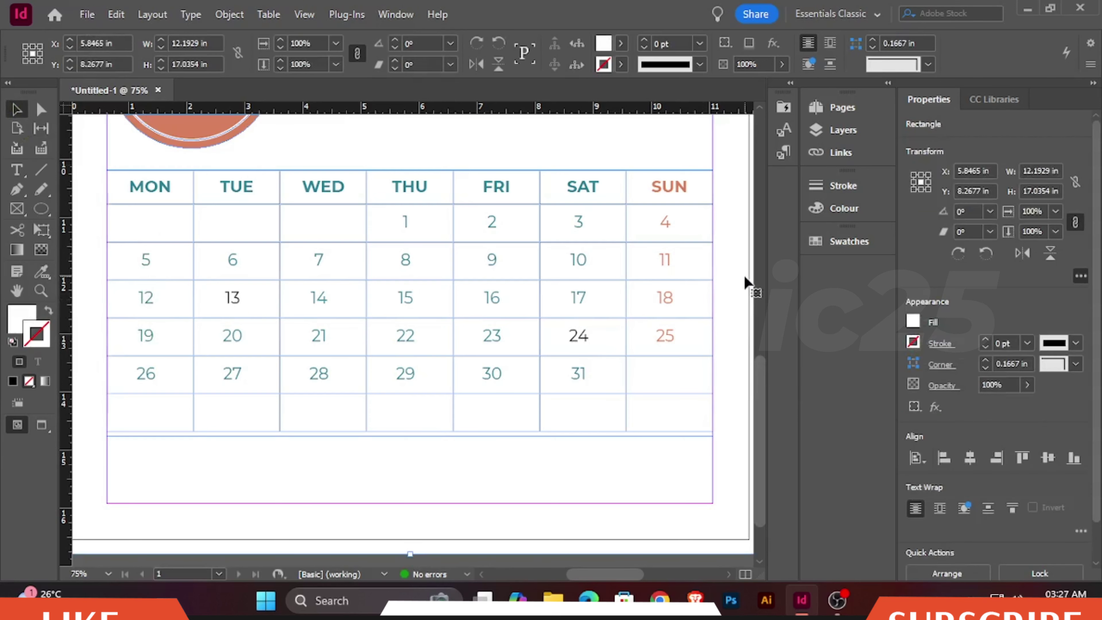
scroll(743, 269, "up", 4)
left_click(736, 230)
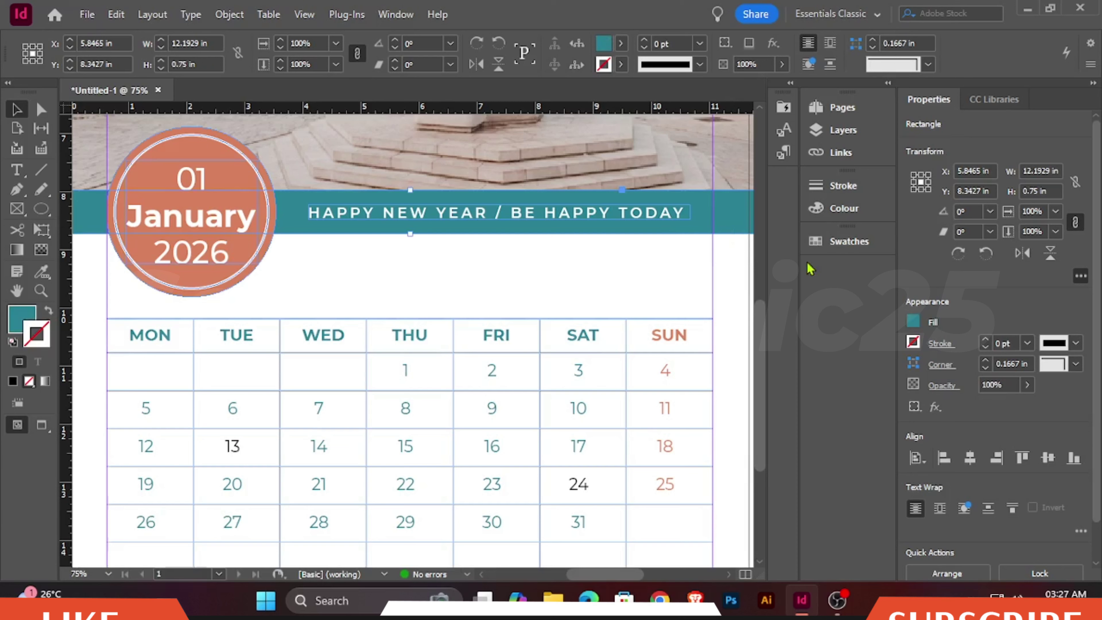
left_click(851, 241)
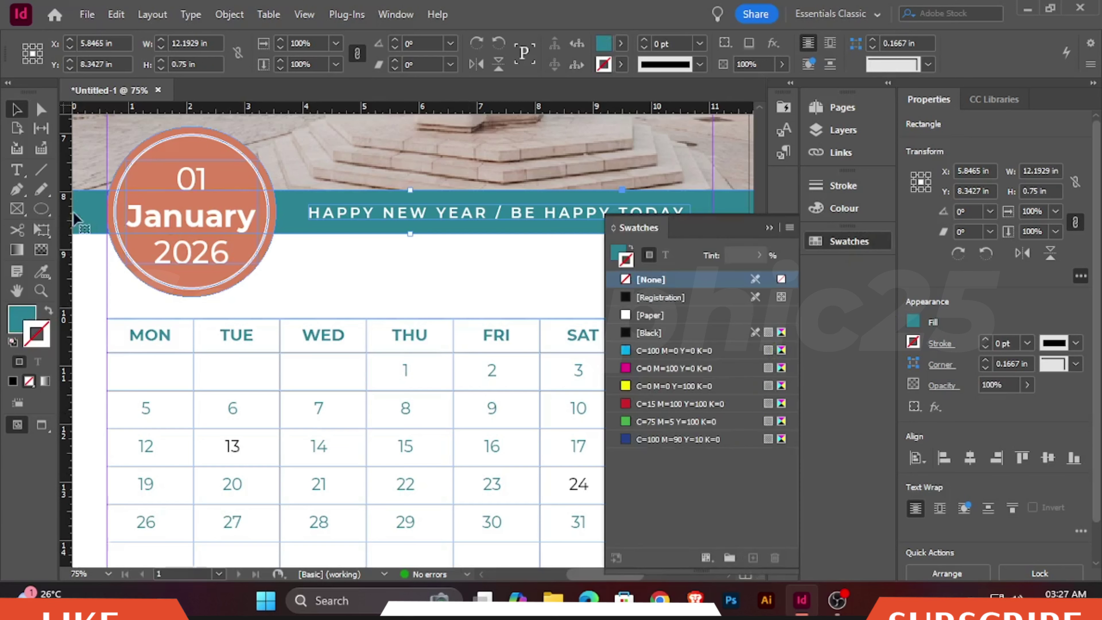
left_click(463, 298)
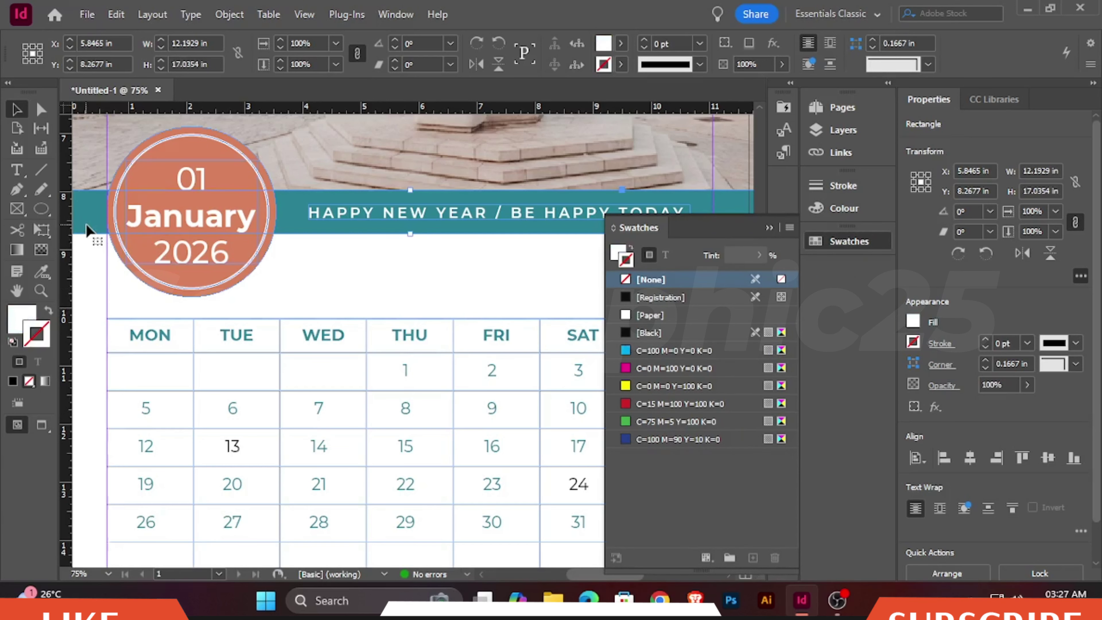
left_click(87, 229)
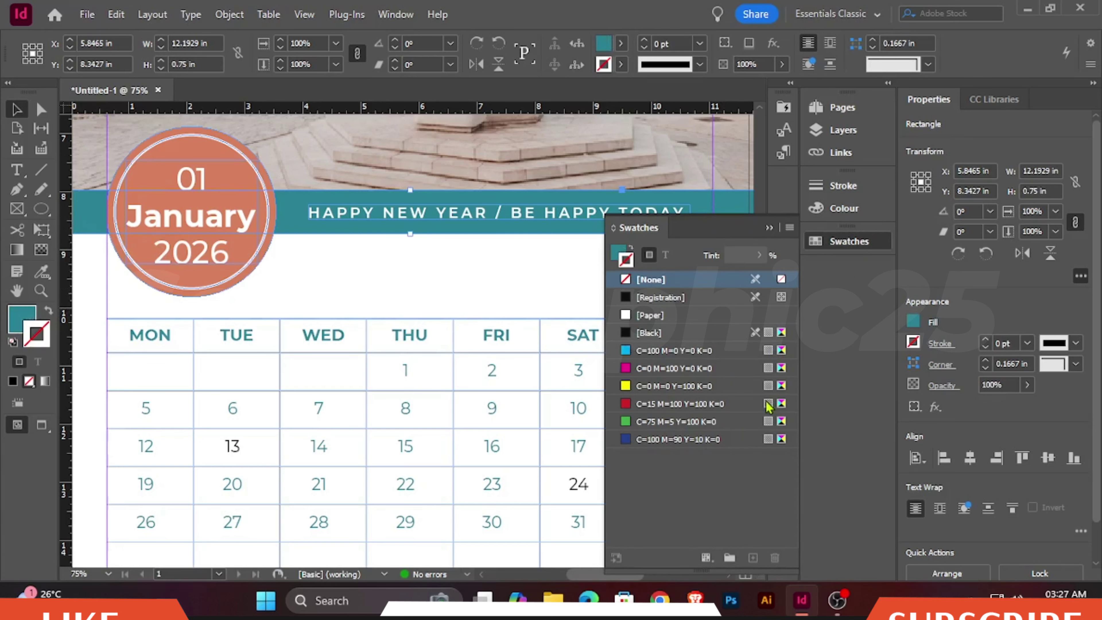
left_click(769, 228)
key("ctrl+minus")
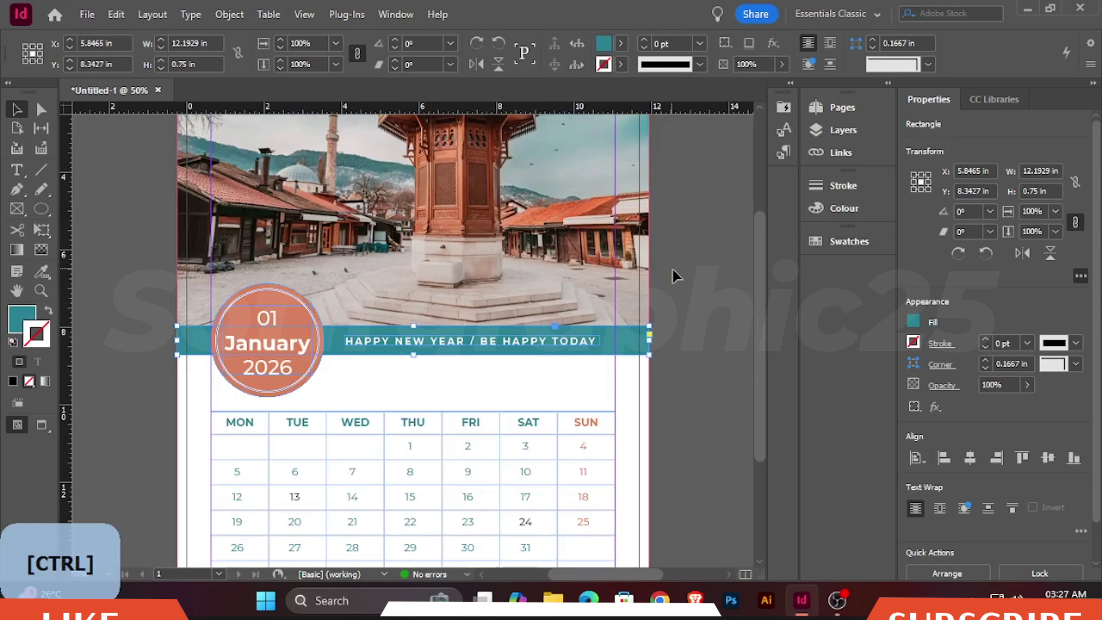
left_click(668, 265)
scroll(675, 278, "down", 2)
left_click(646, 235)
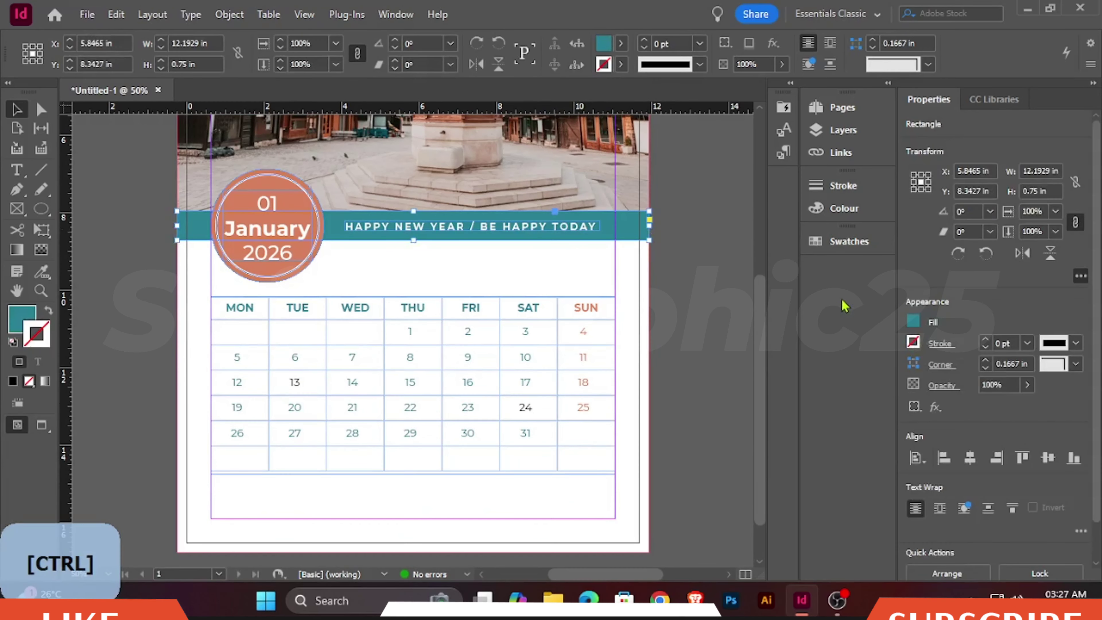
left_click(846, 242)
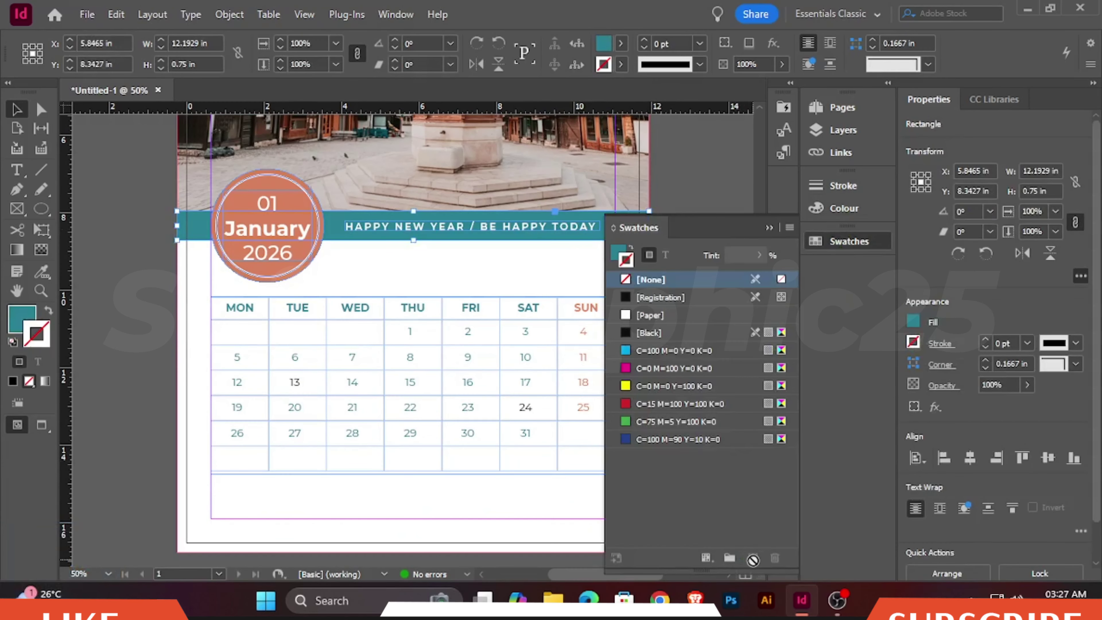
left_click(720, 243)
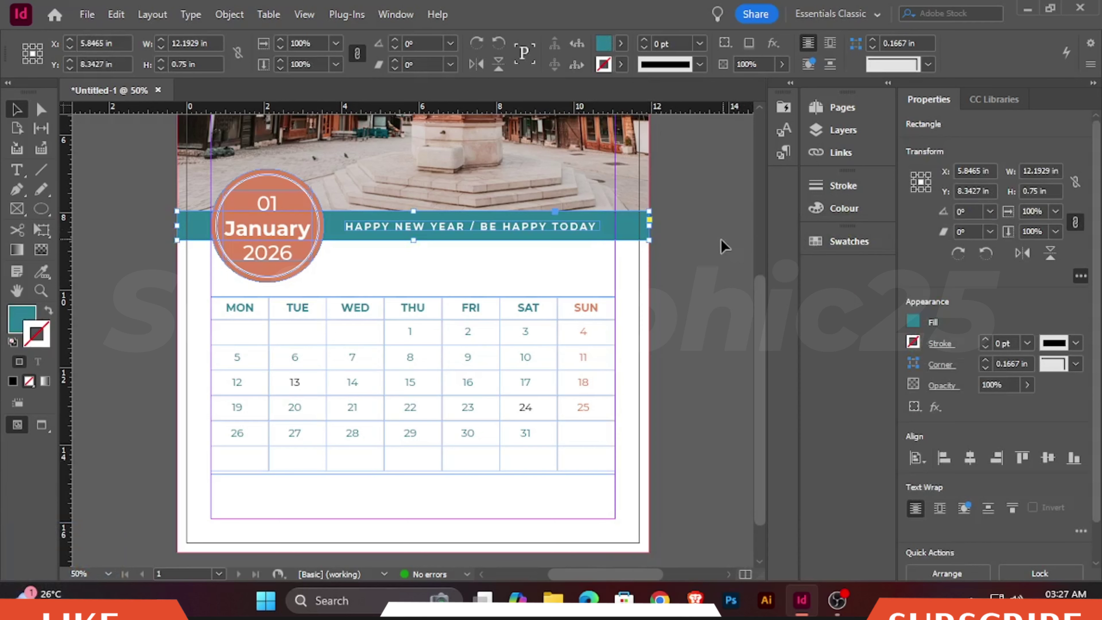
left_click(324, 240)
left_click(847, 242)
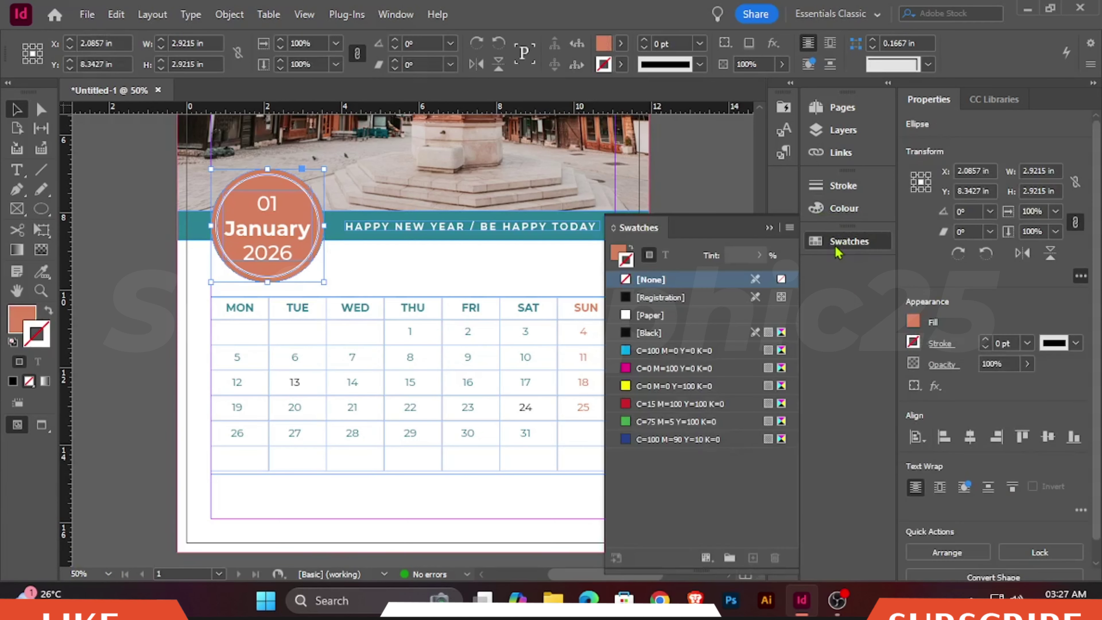
left_click(836, 248)
left_click(731, 243)
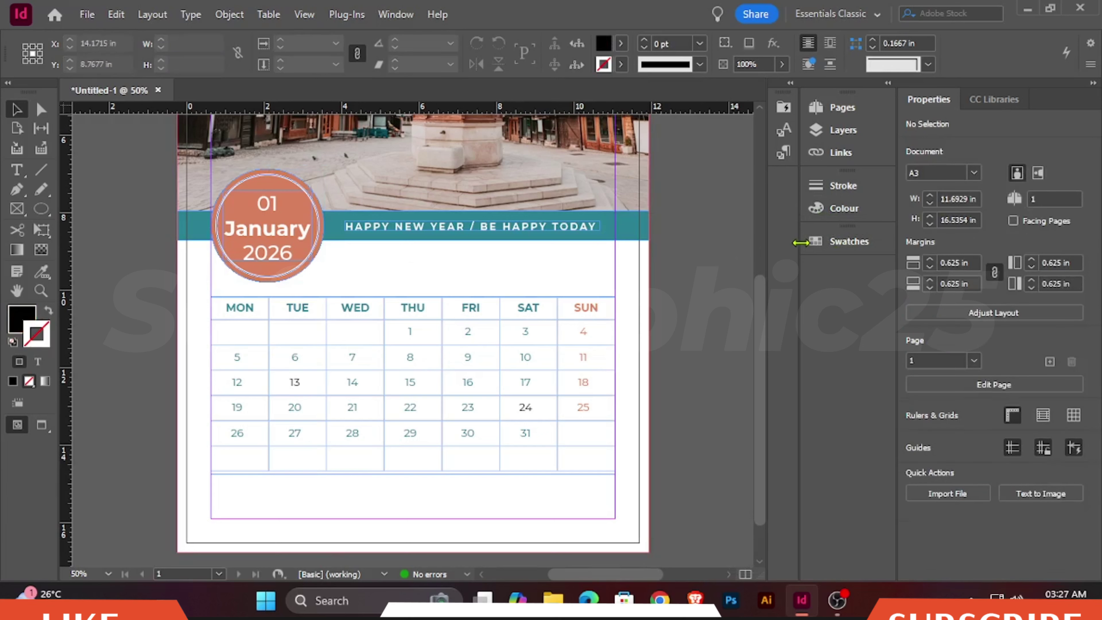
left_click(219, 311)
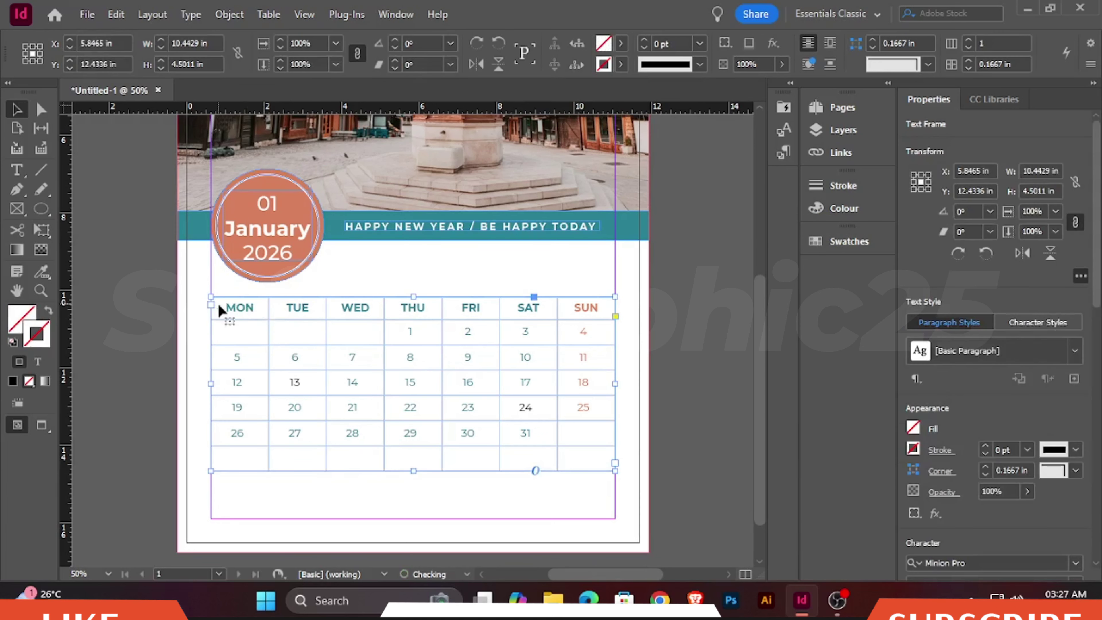
- Copy the hex code 2a8293 from the fill colour of the teal banner
left_click(499, 235)
double_click(33, 323)
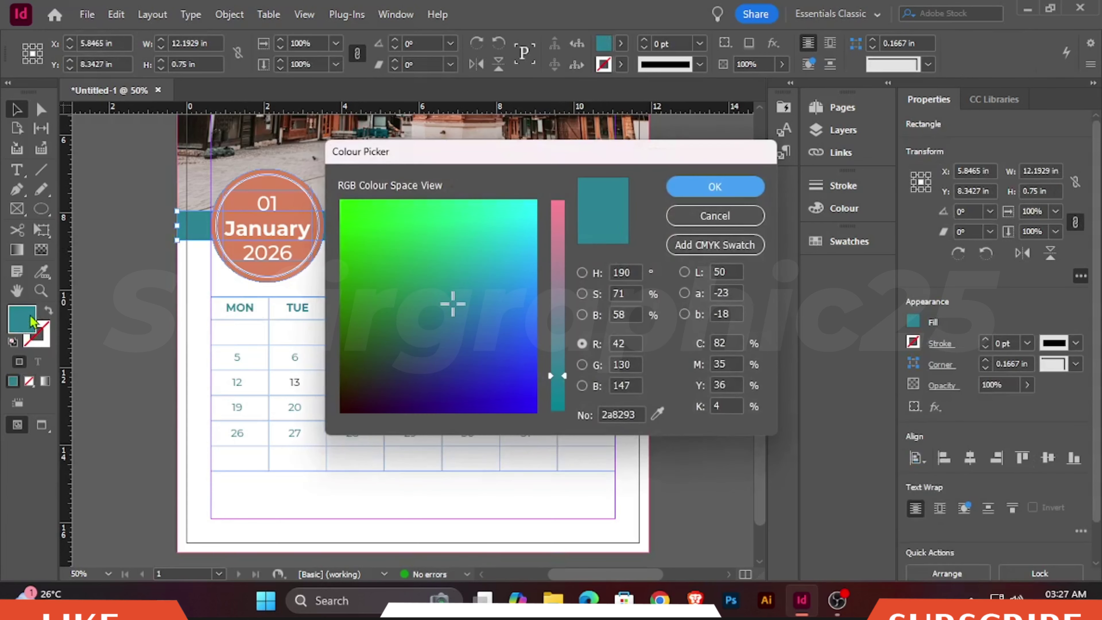
double_click(629, 414)
right_click(630, 414)
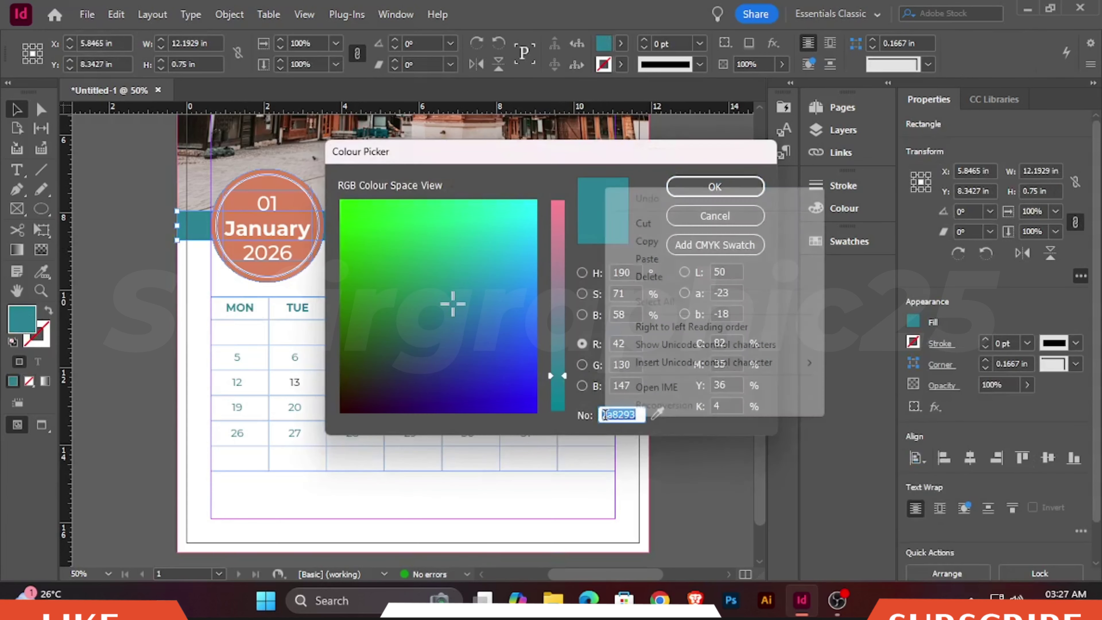
left_click(706, 243)
left_click(707, 246)
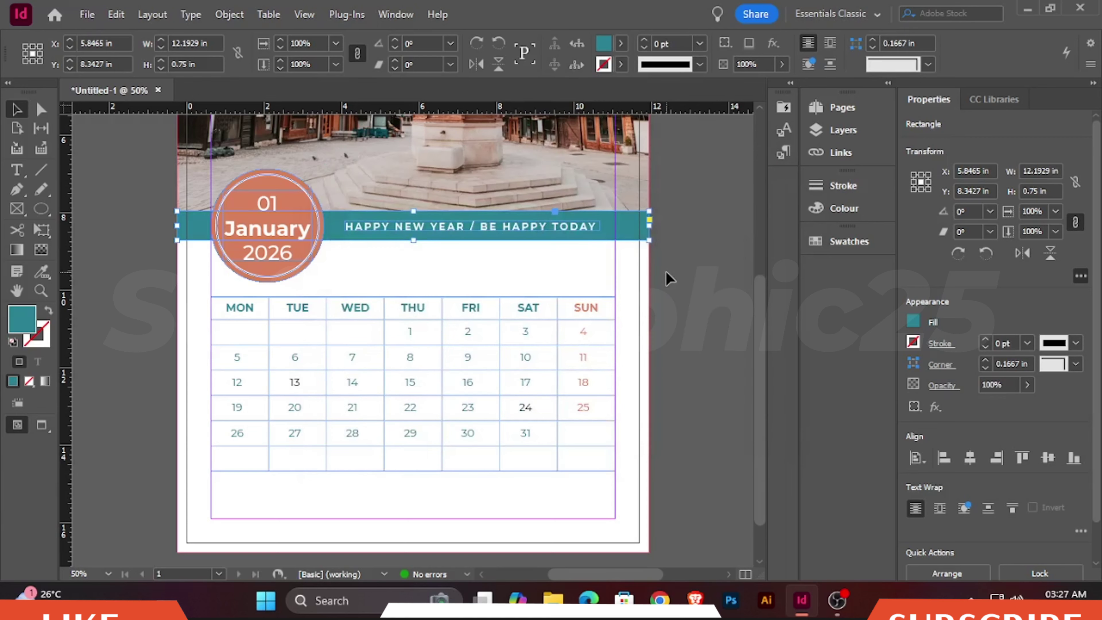
- Set the cell border colour of the MON to SAT columns, headings included, to the copied teal 2a8293
left_click(665, 277)
scroll(670, 280, "down", 2)
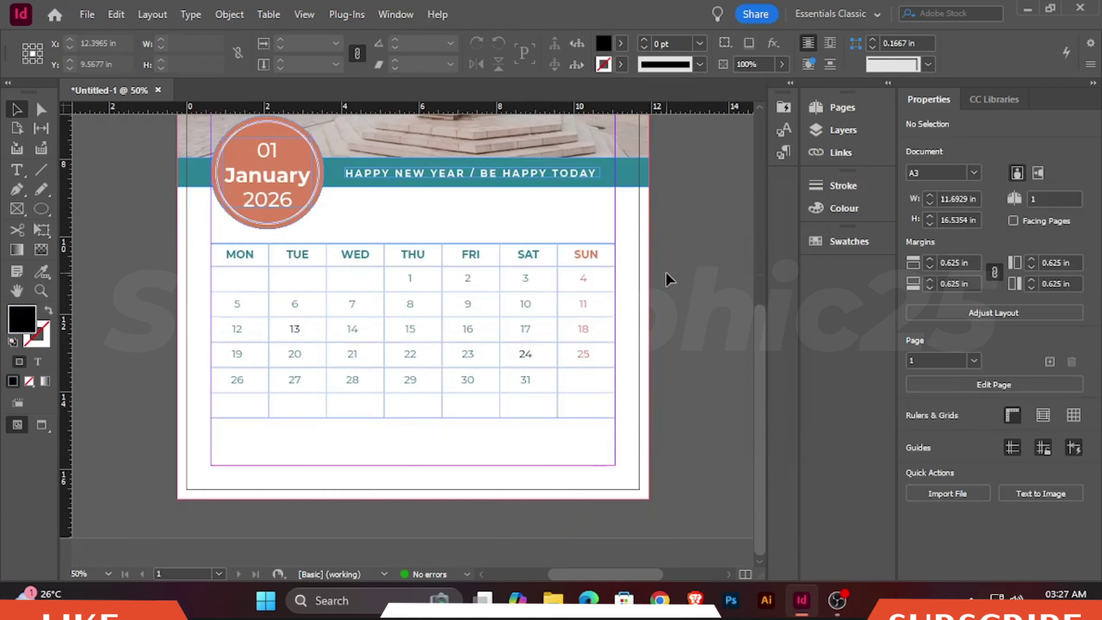
double_click(224, 258)
left_click_drag(223, 258, 525, 405)
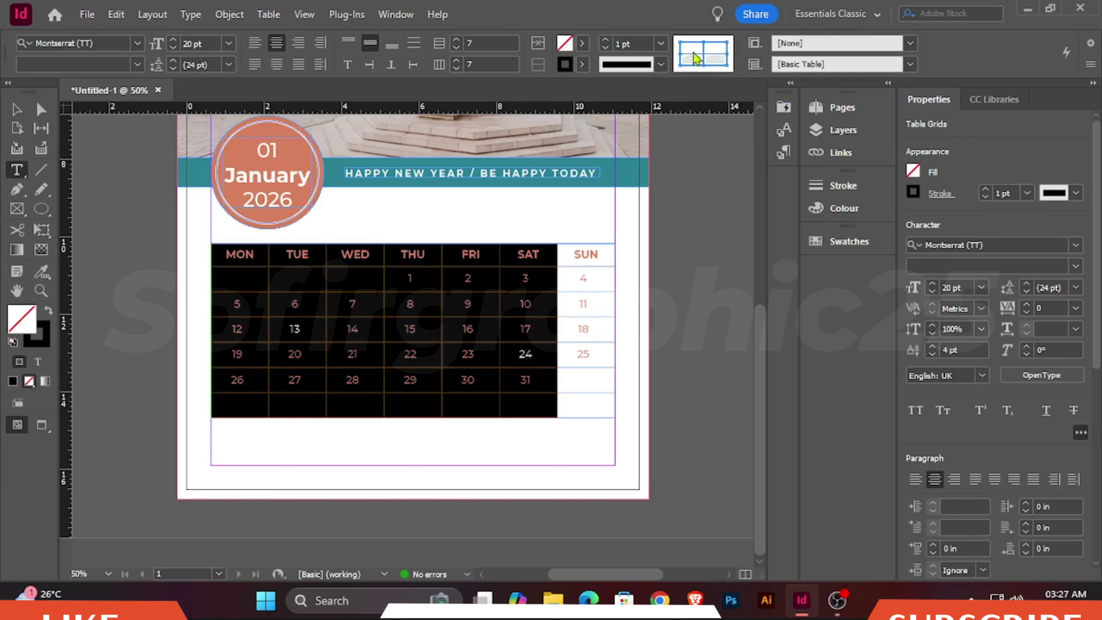
left_click(581, 64)
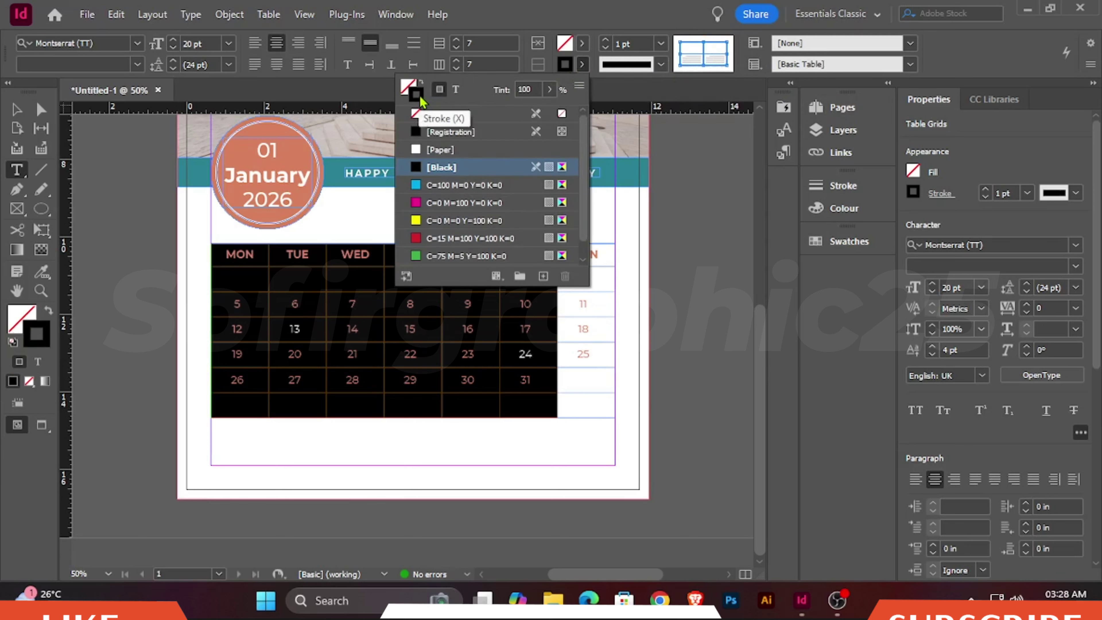
scroll(524, 249, "down", 1)
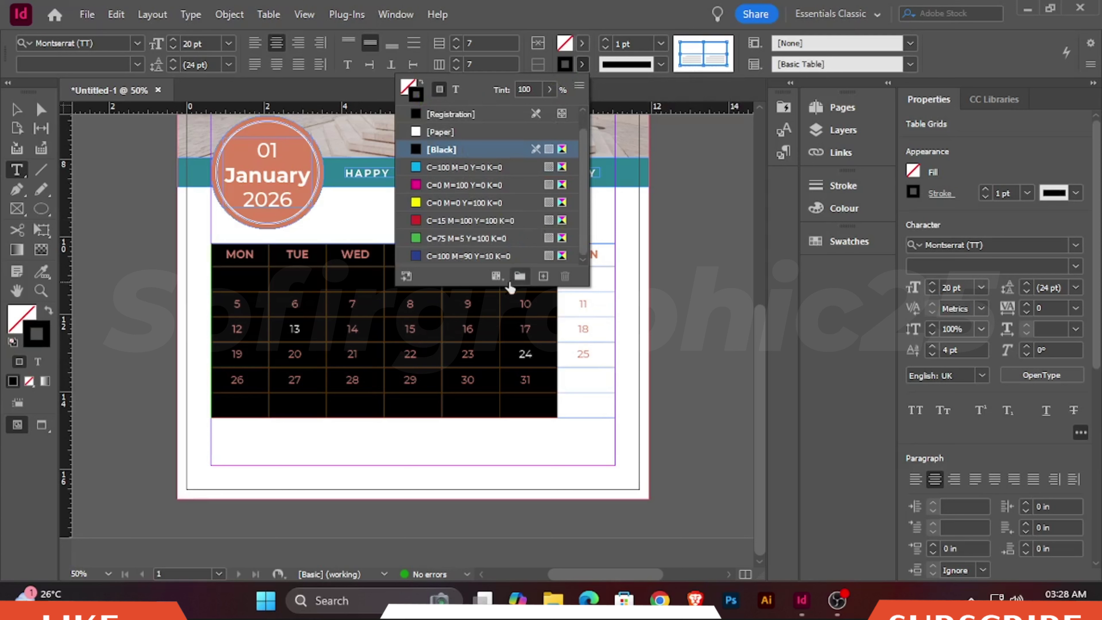
double_click(37, 334)
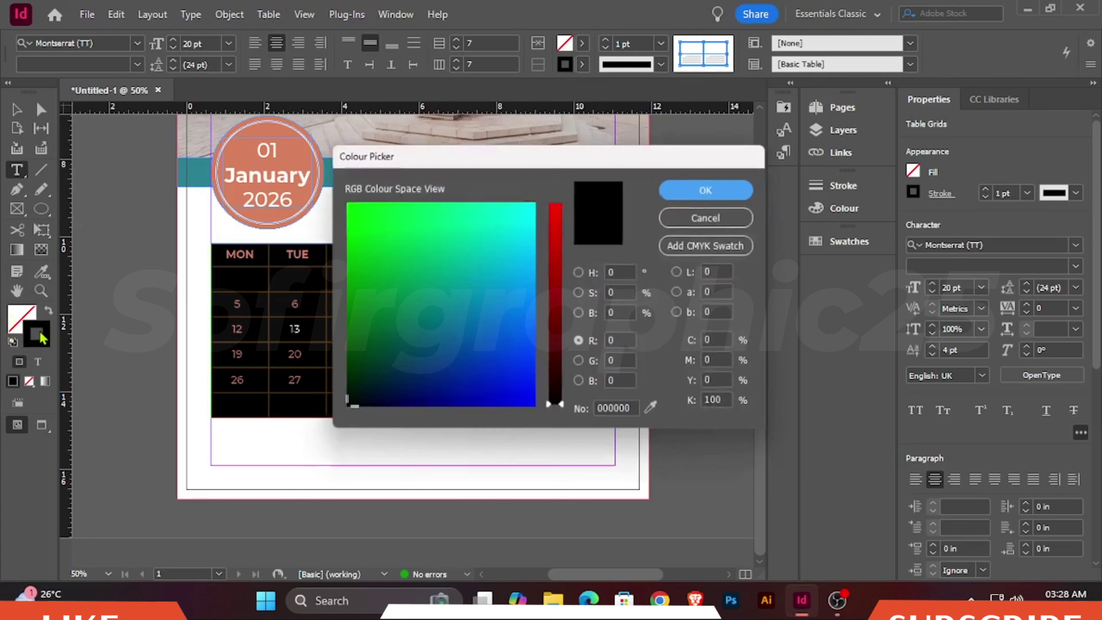
left_click_drag(638, 415, 576, 417)
key("ctrl+v")
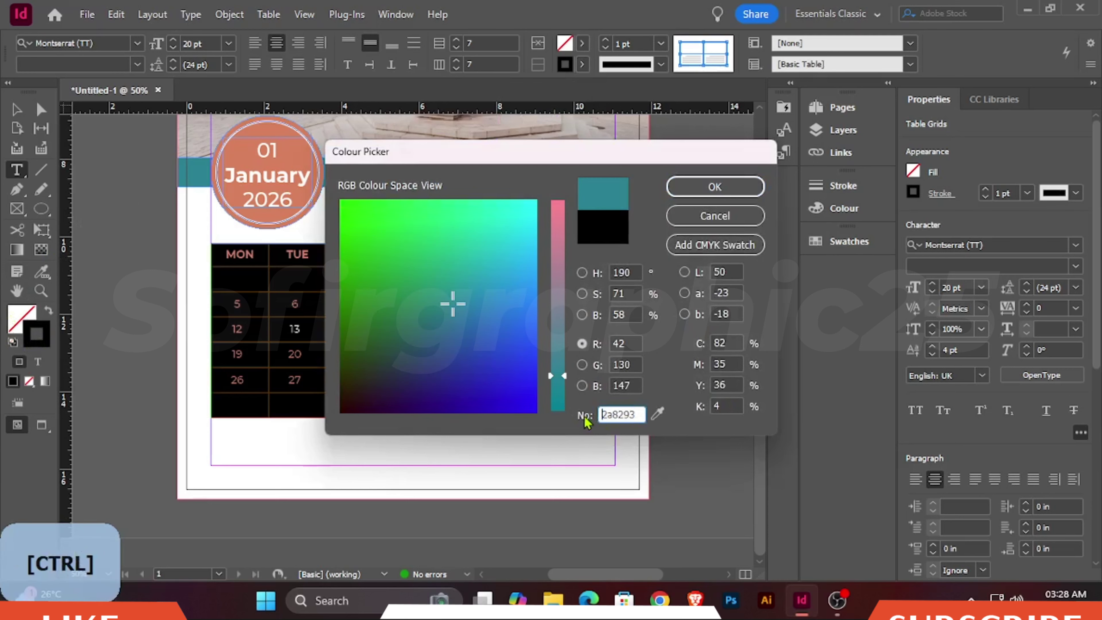
left_click(714, 187)
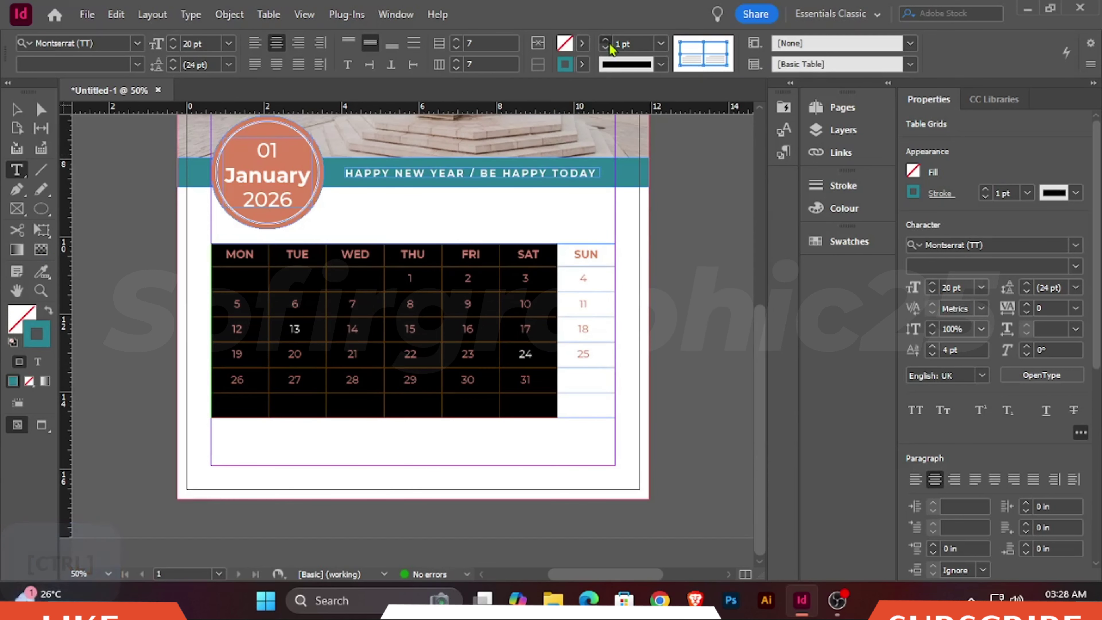
- Increase the border weight of the MON to SAT cells and extend the table's text frame downward to about 5.28 in high
left_click(608, 41)
left_click(17, 109)
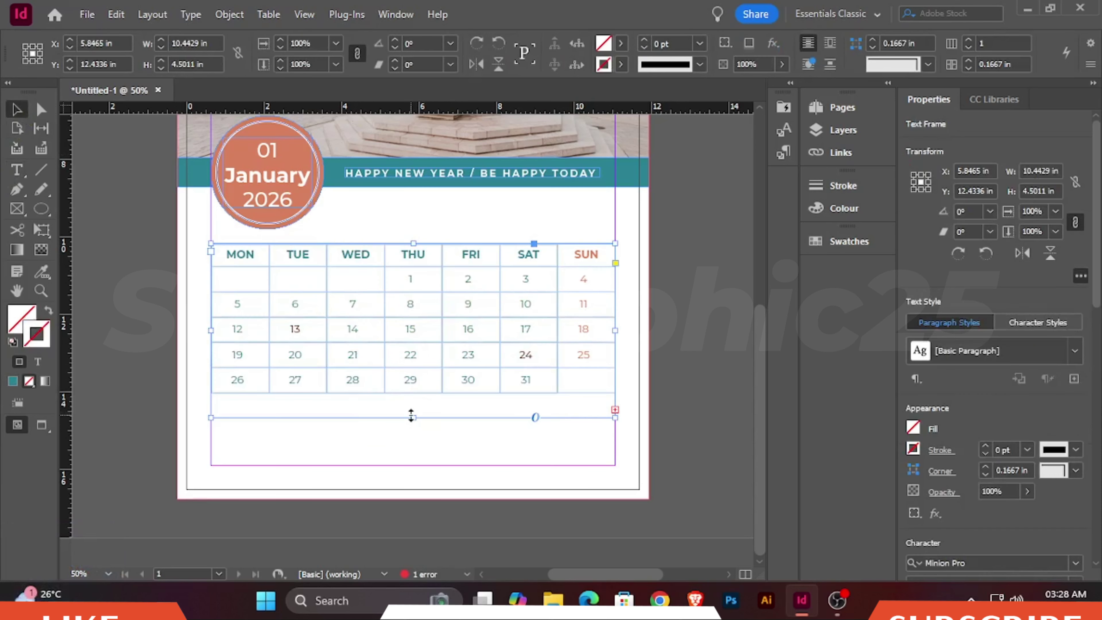
left_click_drag(413, 418, 411, 448)
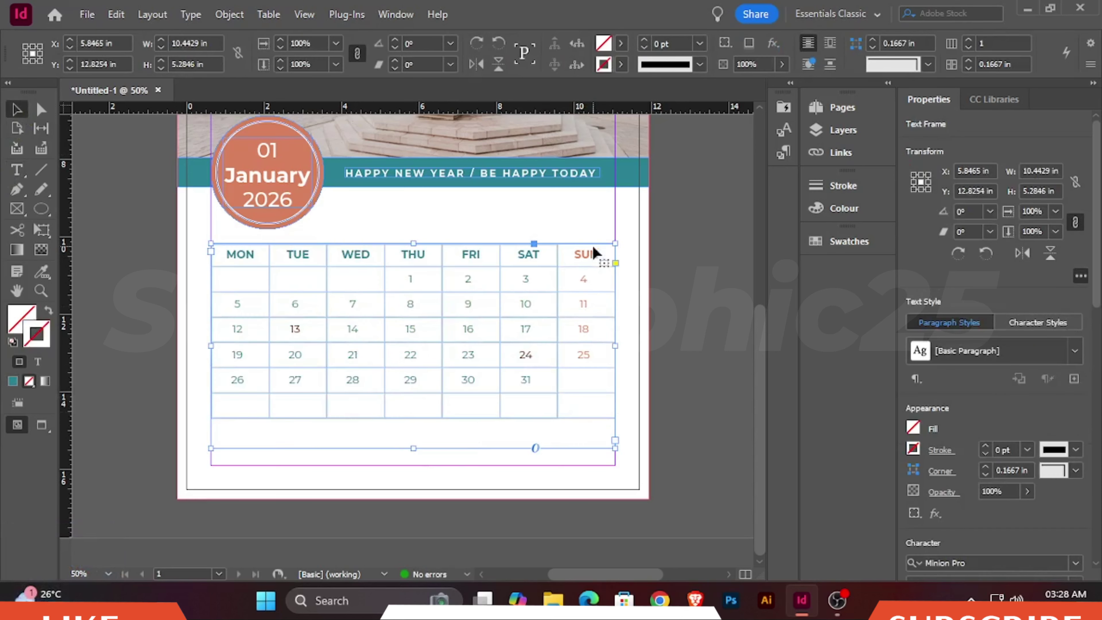
double_click(573, 254)
left_click_drag(568, 252, 638, 415)
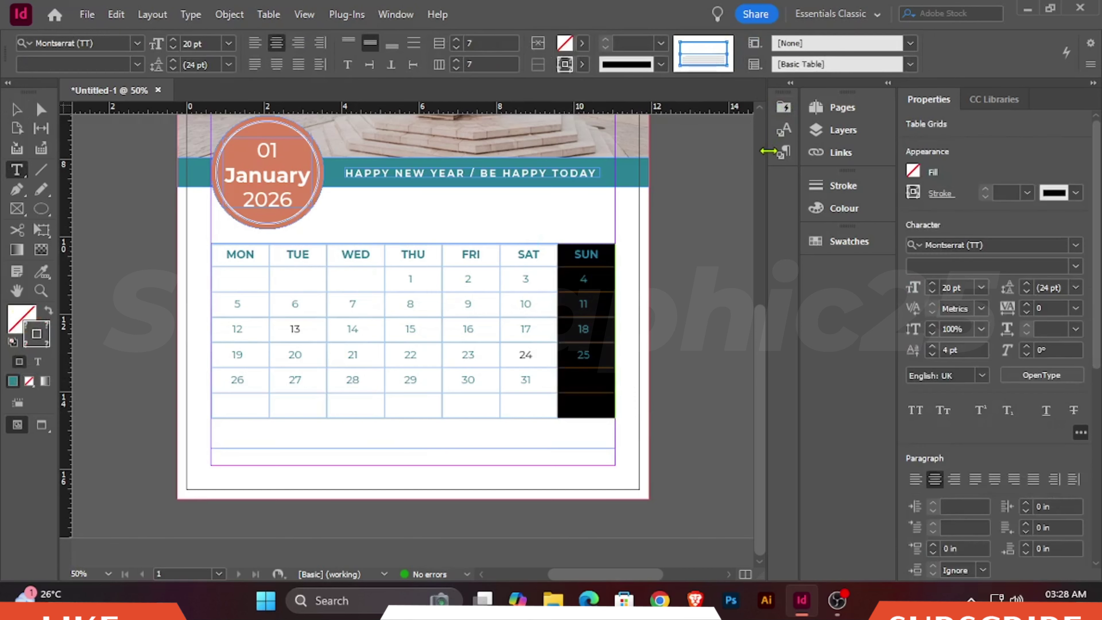
left_click(17, 109)
- Copy the hex code d9805d from the fill colour of the orange month circle
left_click(322, 172)
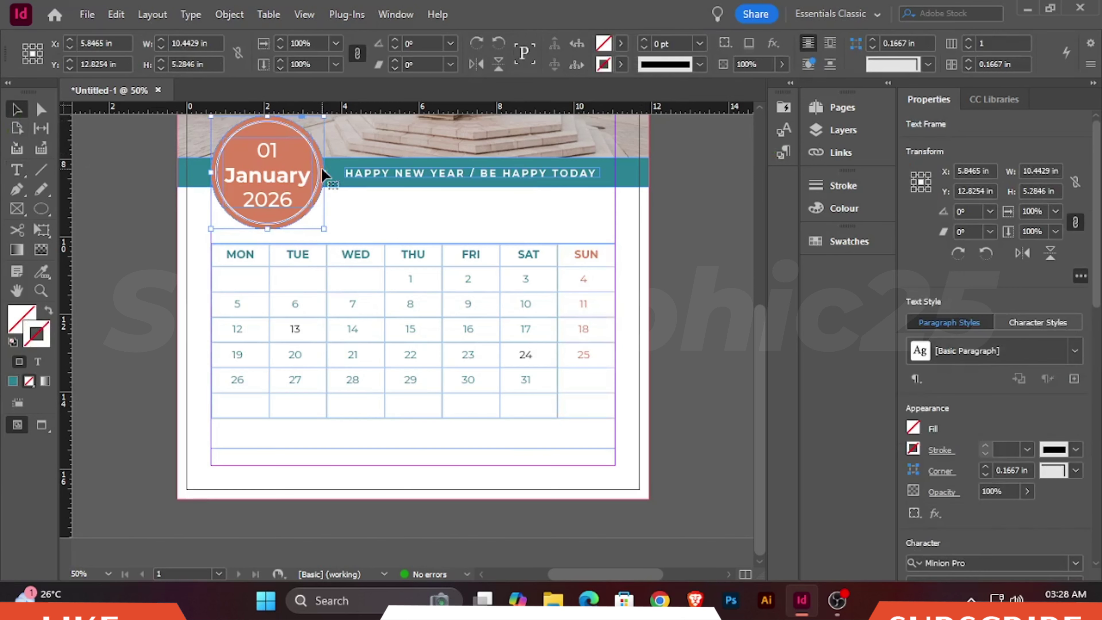
double_click(22, 319)
double_click(617, 413)
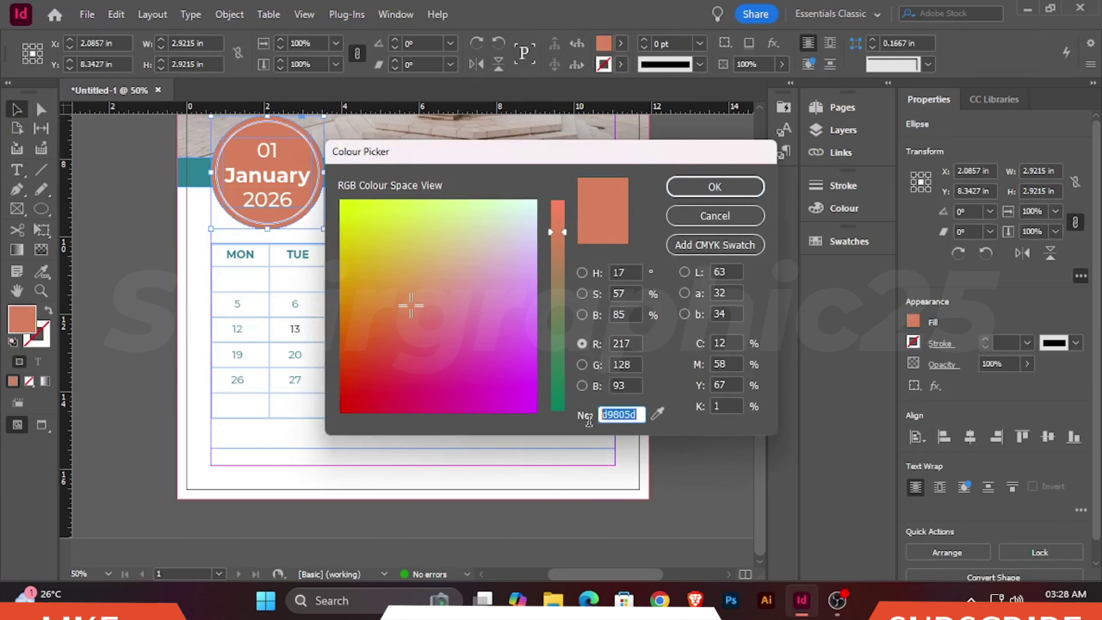
right_click(616, 410)
left_click(649, 242)
key("Return")
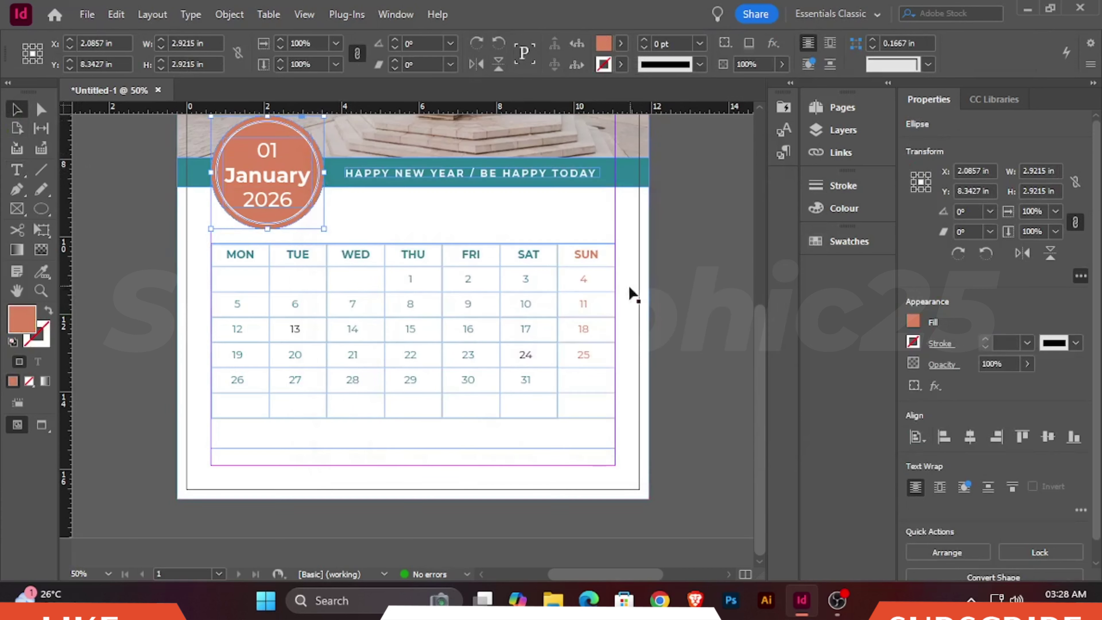
- Set the cell border colour of the SUN column to the copied orange d9805d and deselect the table
left_click_drag(568, 248, 628, 401)
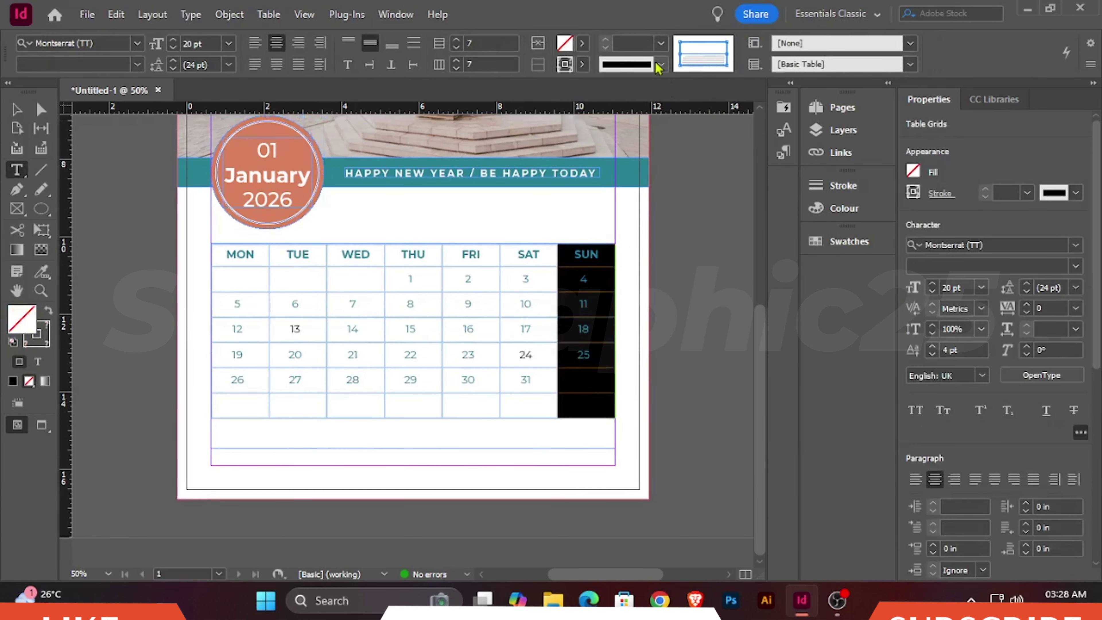
left_click(20, 361)
double_click(22, 318)
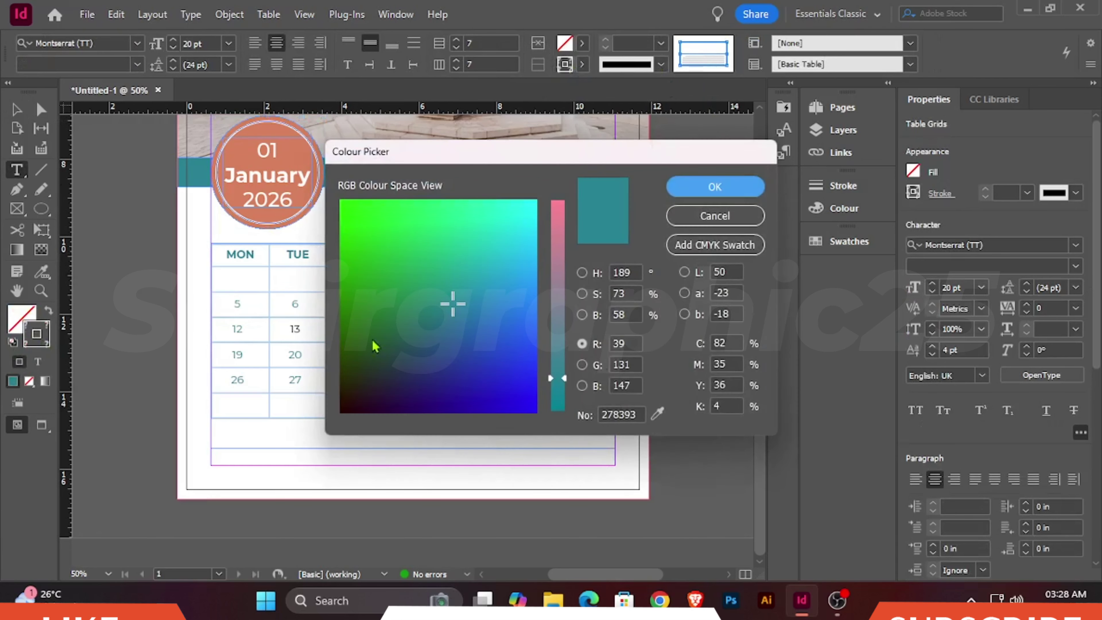
double_click(637, 415)
key("ctrl+v")
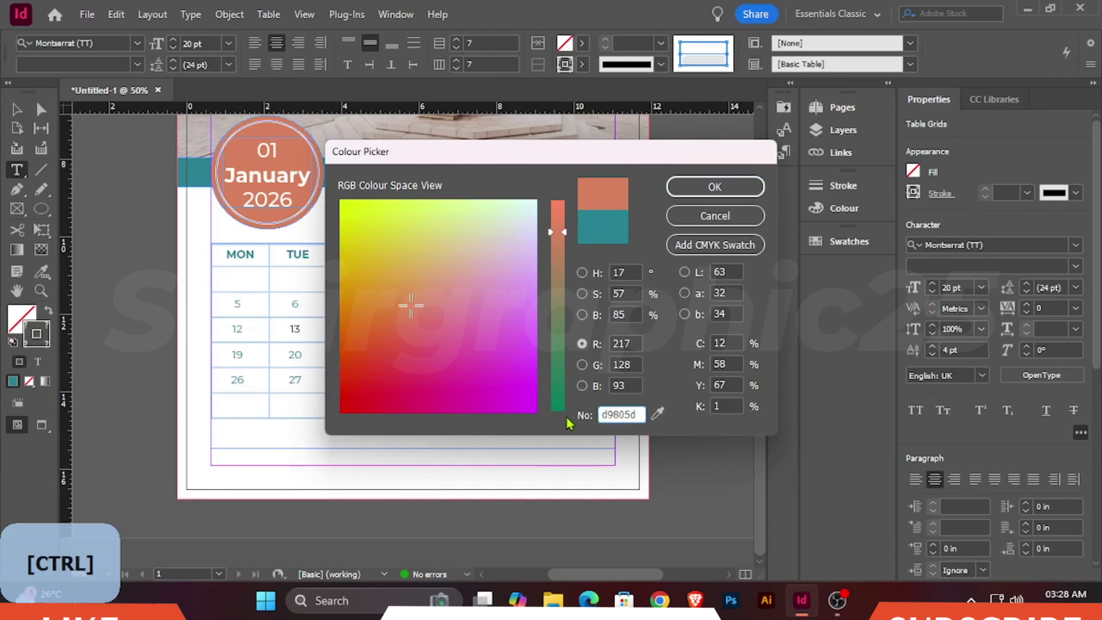
left_click(753, 196)
key("Escape")
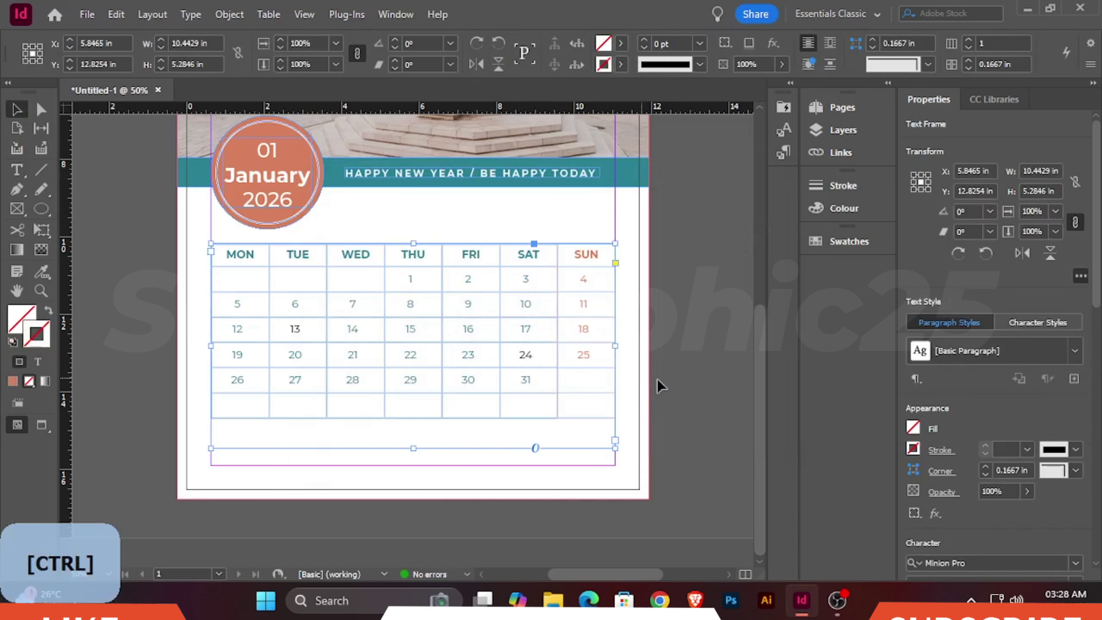
left_click(664, 385)
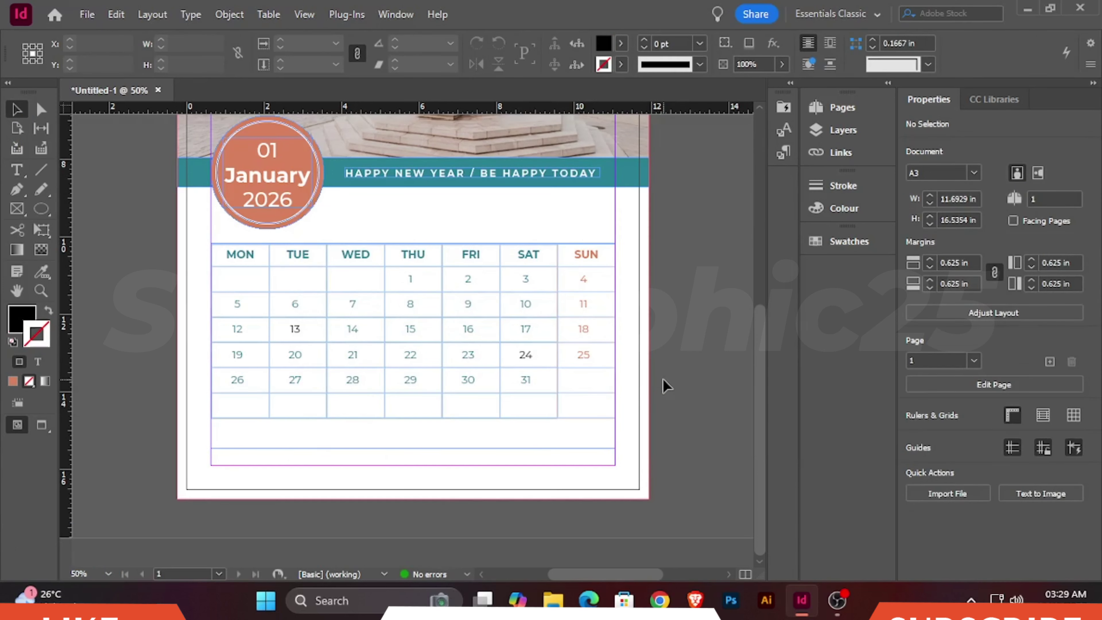
key("ctrl+equal")
key("ctrl+equal")
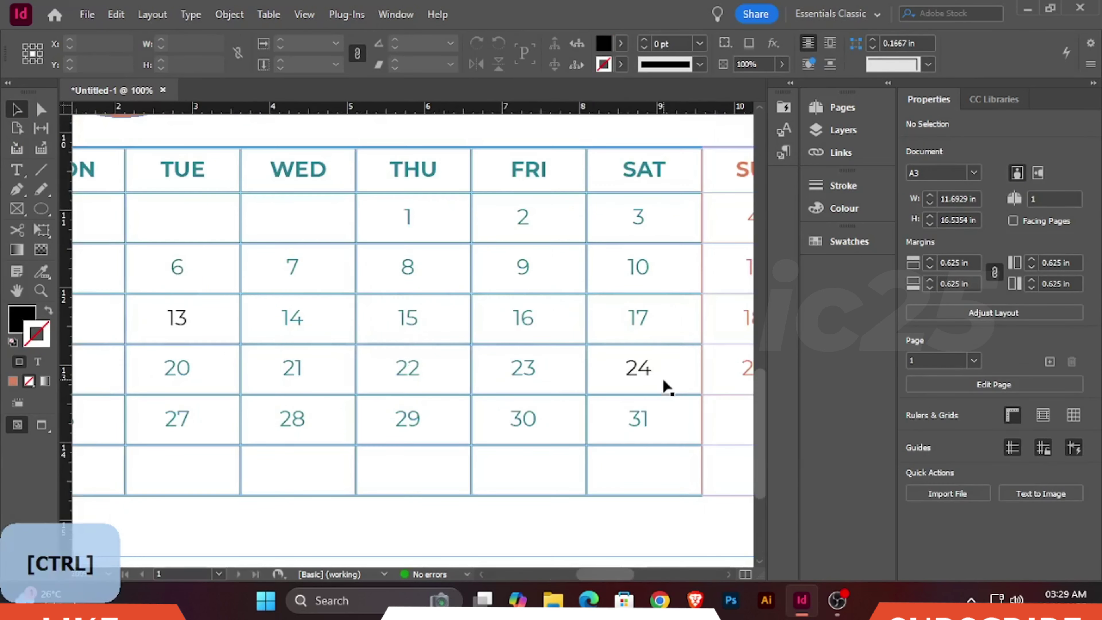
key("ctrl+minus")
key("ctrl+minus")
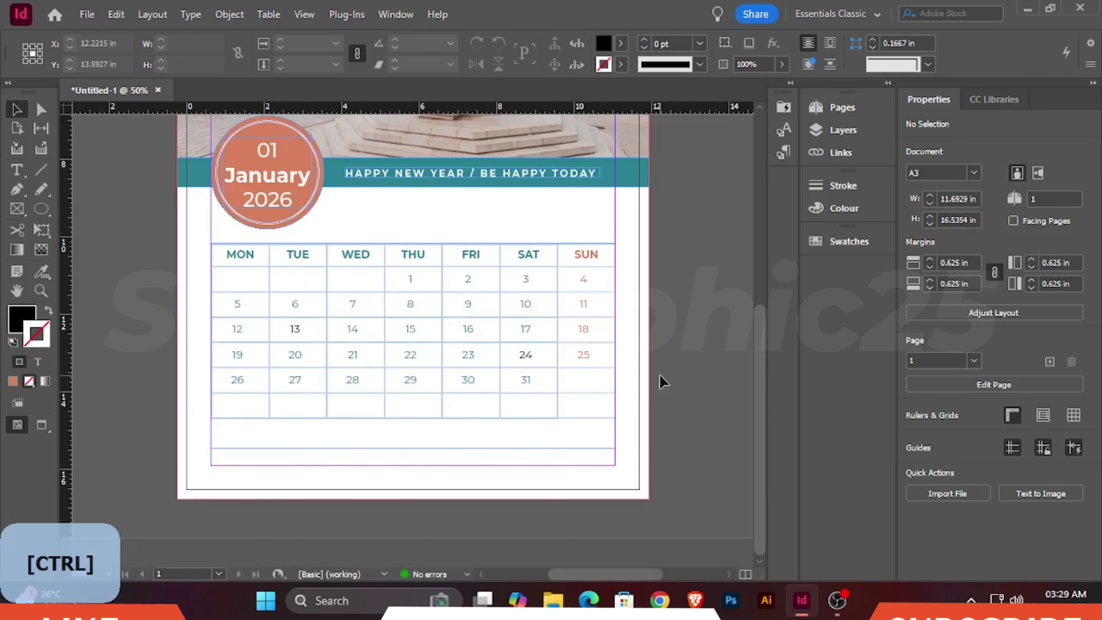
- Shorten the calendar table's text frame so its lower edge meets the last table row, and deselect it
left_click(561, 389)
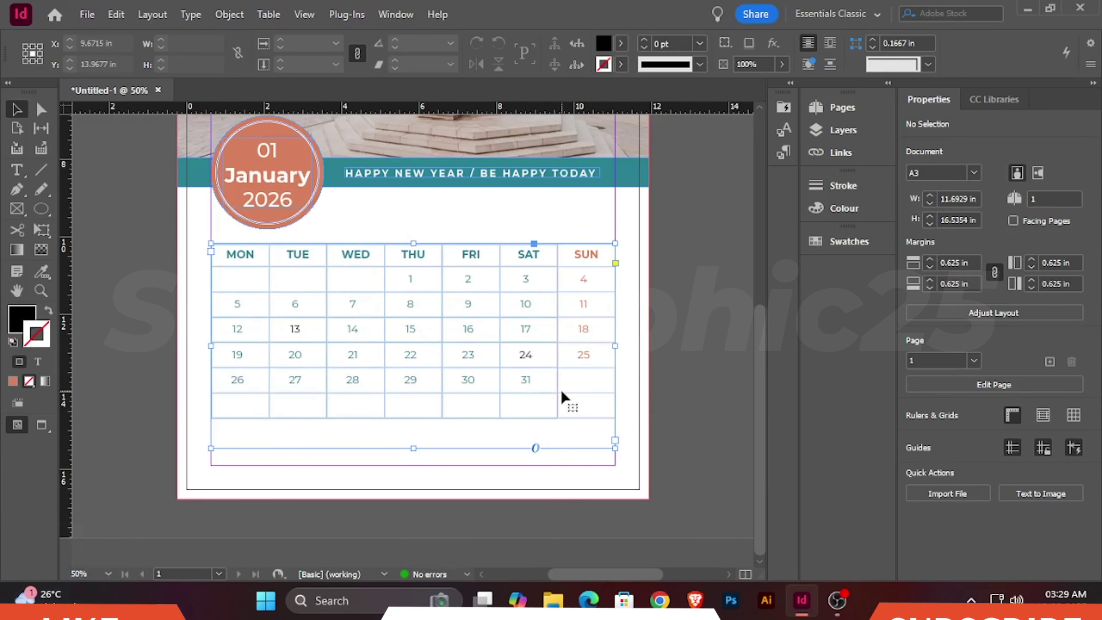
left_click_drag(415, 448, 426, 419)
left_click(670, 443)
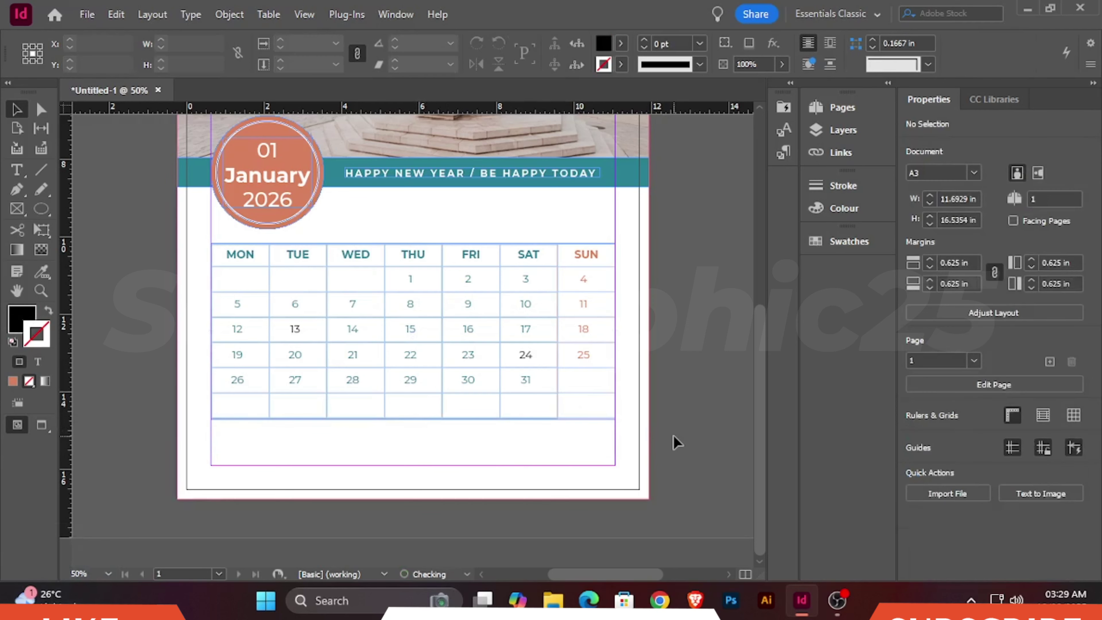
- Add a text frame reading "NOTE :" between the teal band and the calendar table, beside the orange month circle
key("ctrl+equal")
scroll(693, 445, "up", 3)
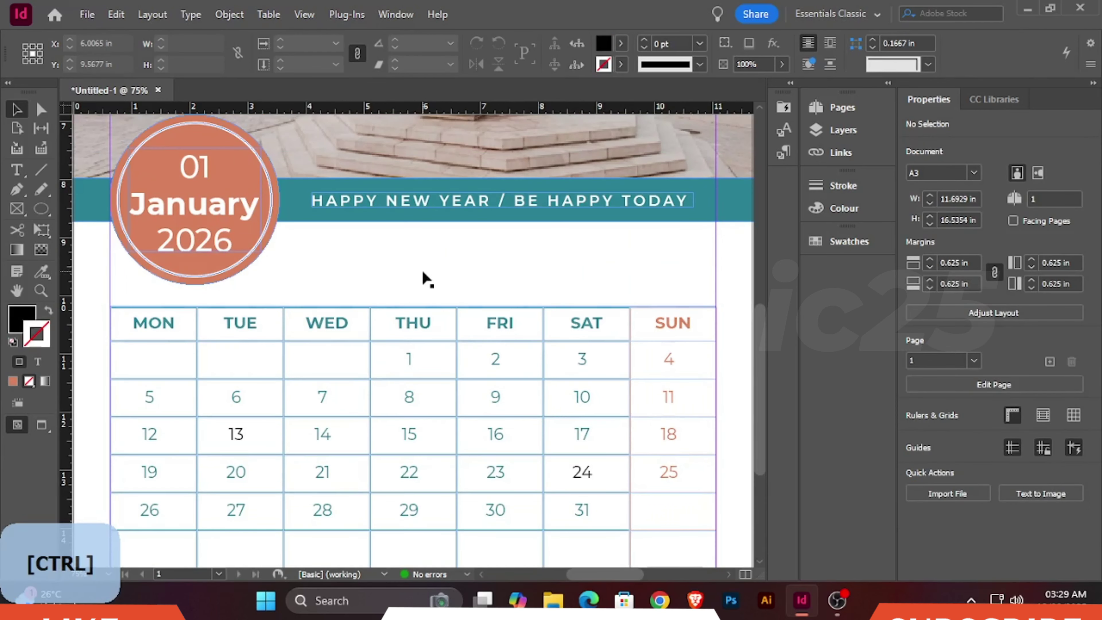
left_click(21, 174)
left_click_drag(311, 246, 448, 285)
type("NOT")
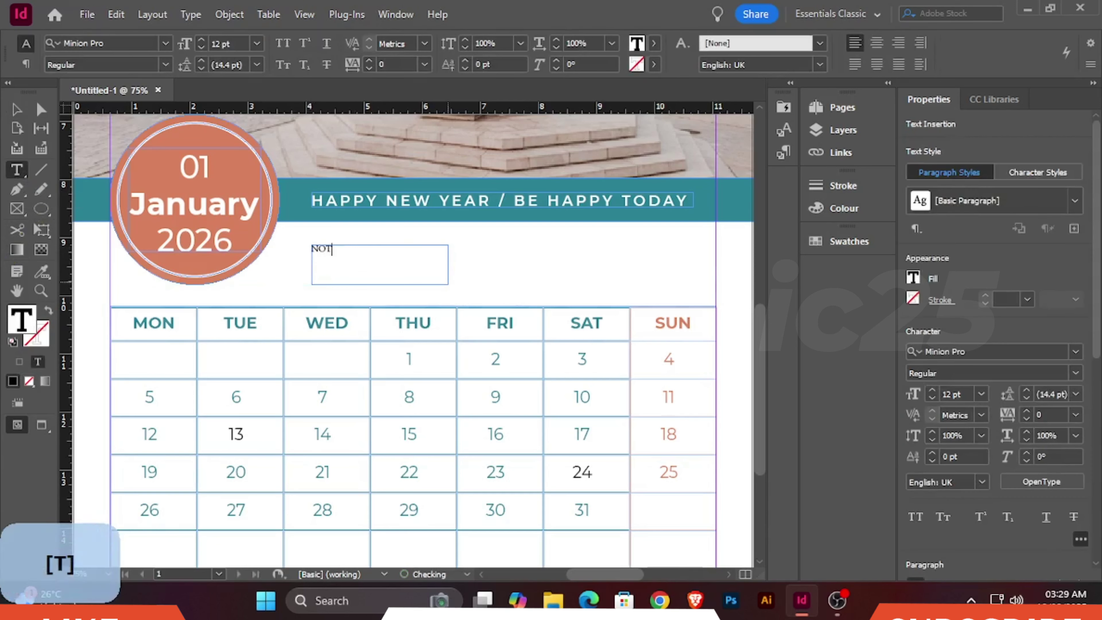
type("E:")
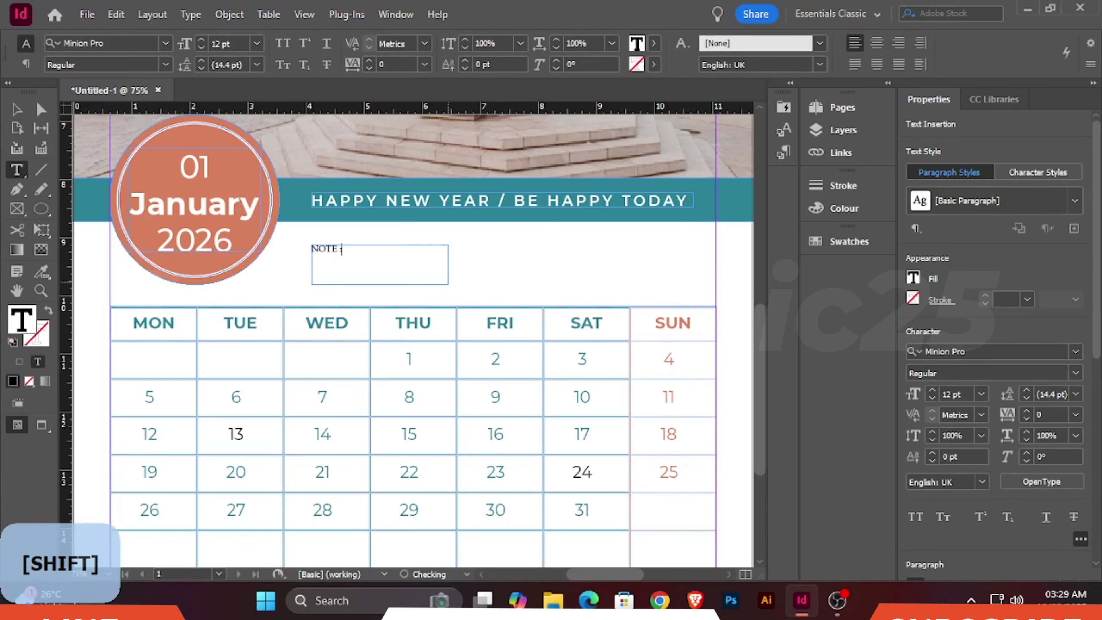
- Set the "NOTE :" text in Montserrat (TT) Bold at 20 pt
key("shift+Home")
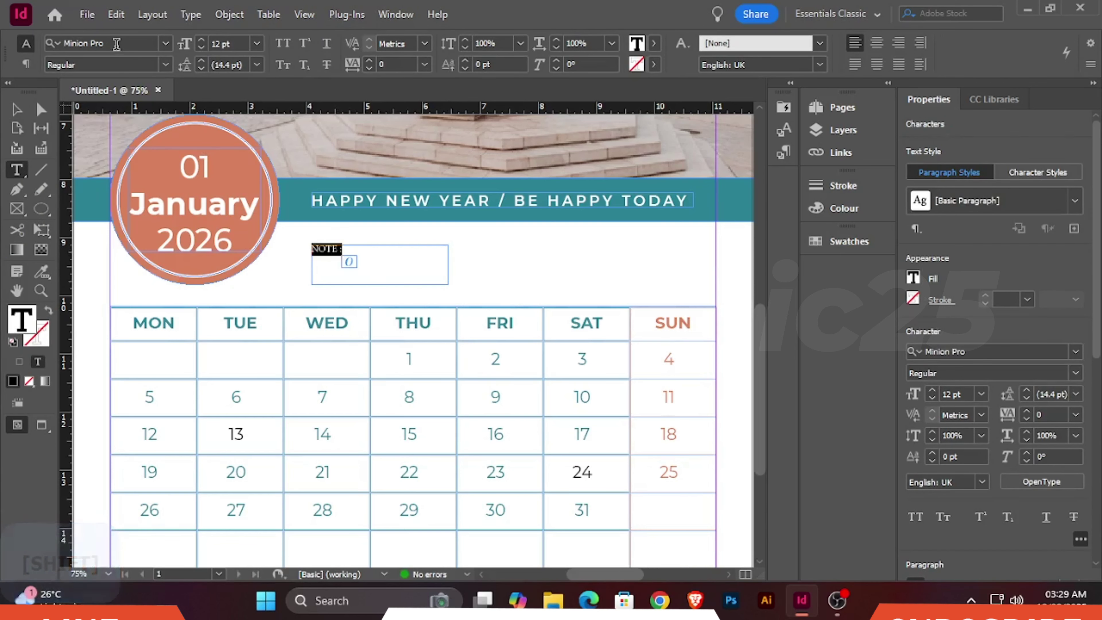
left_click(120, 43)
type("MONT")
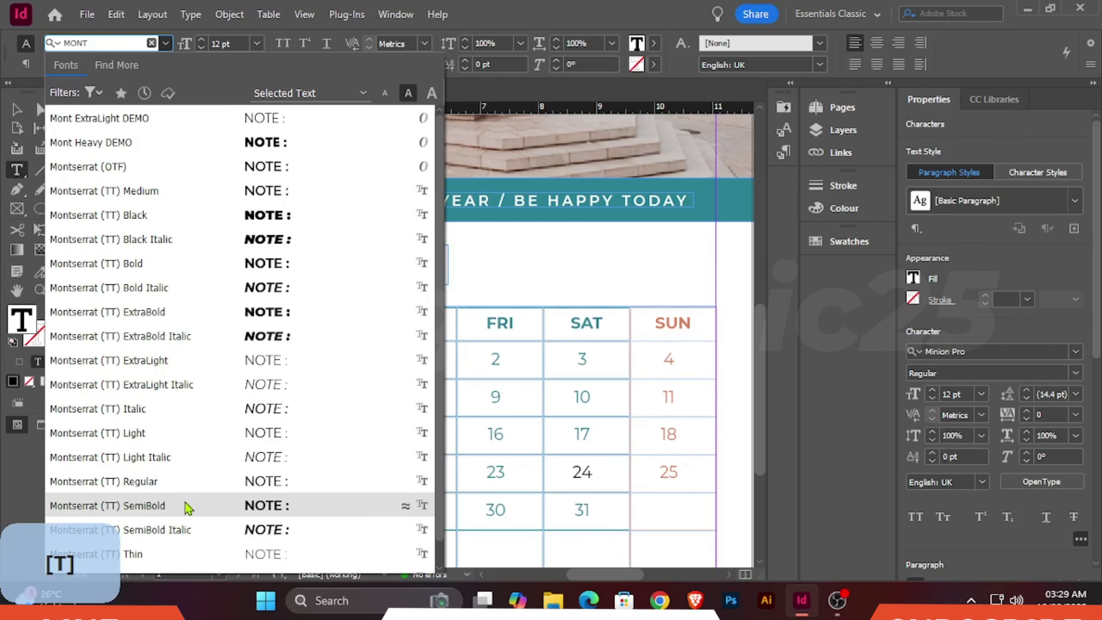
left_click(180, 266)
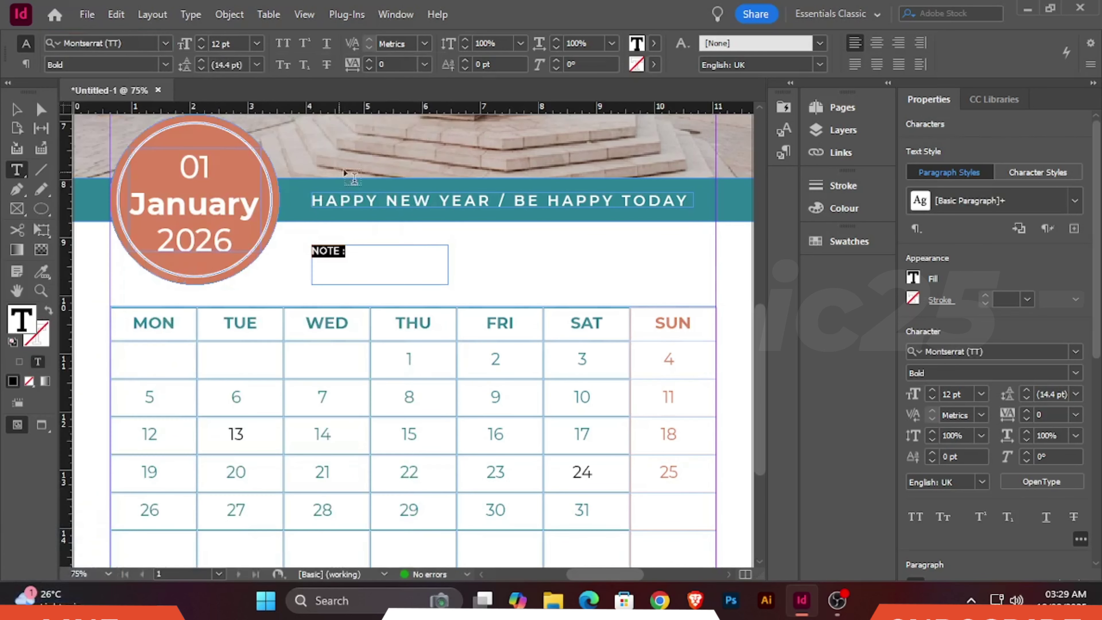
left_click(203, 41)
left_click(204, 42)
left_click(203, 42)
left_click(203, 42)
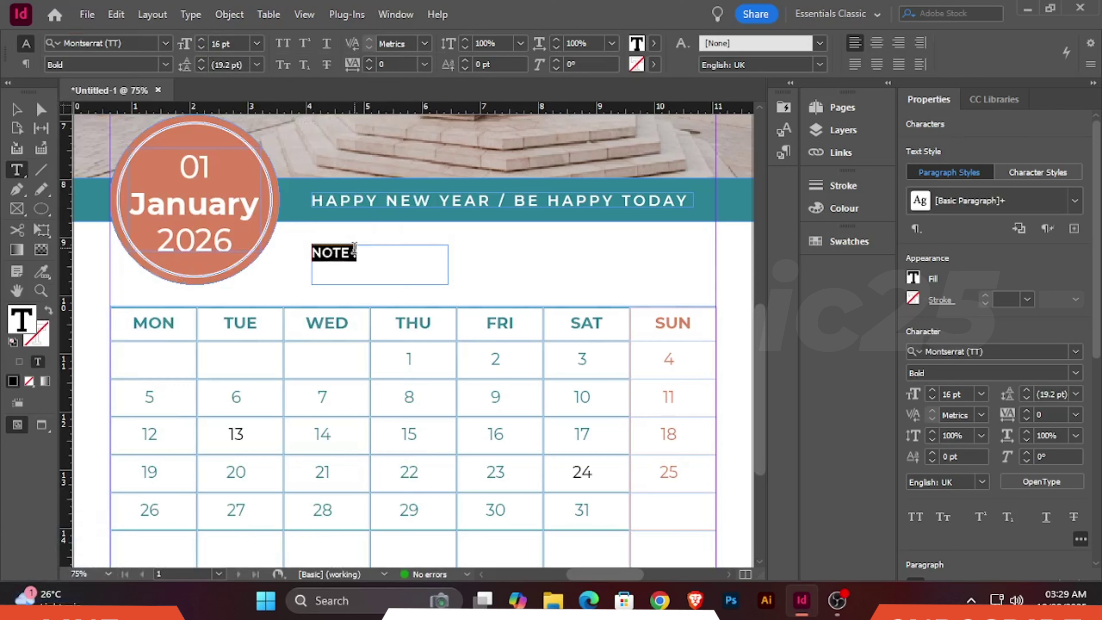
left_click(202, 41)
left_click(202, 41)
left_click(201, 41)
left_click(202, 40)
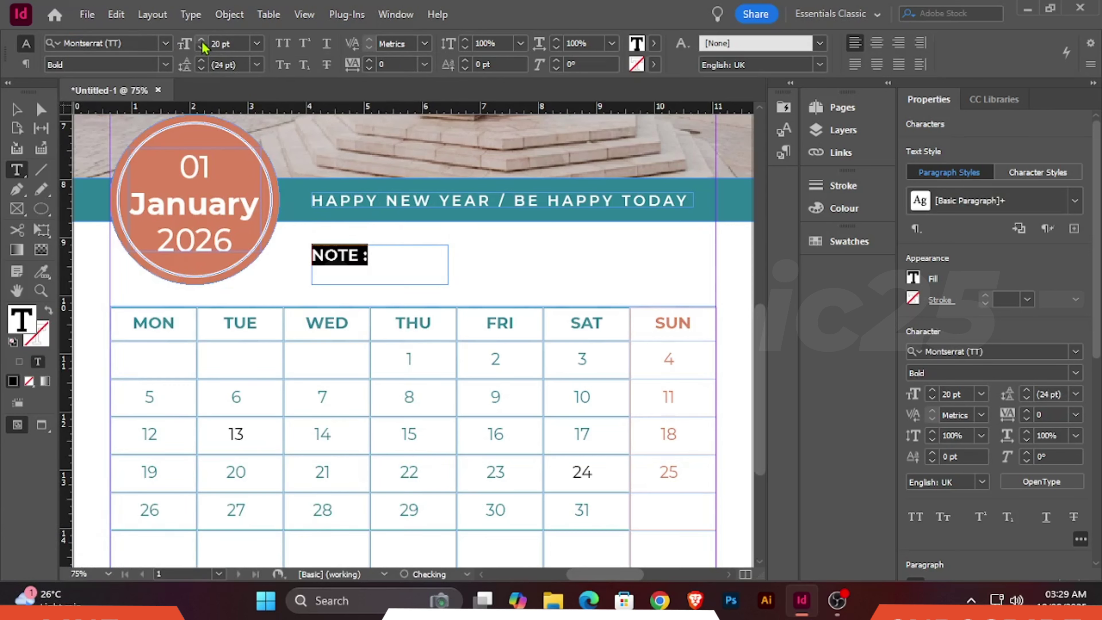
- Reshape the "NOTE :" frame to about 1.03 by 0.34 in just below the teal band and colour its text theme orange
left_click(20, 111)
left_click_drag(348, 254, 376, 253)
key("shift+i")
left_click(702, 377)
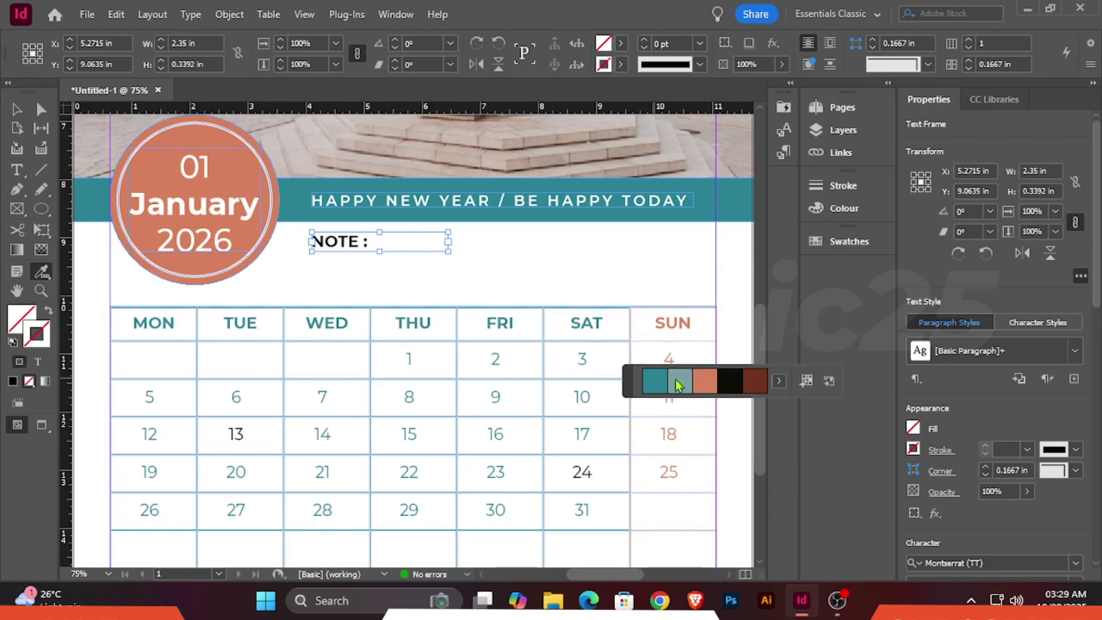
left_click(357, 242)
key("ctrl+shift+a")
key("v")
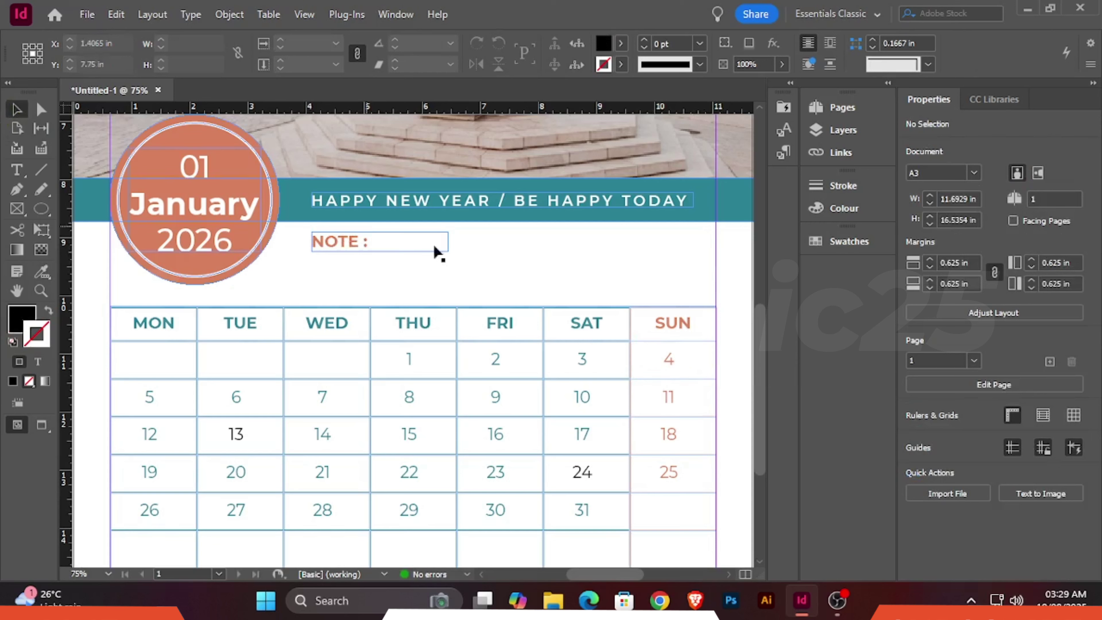
left_click(451, 252)
left_click_drag(451, 252, 373, 252)
- Draw a horizontal line about 6.97 in long below "NOTE :", reaching the right margin, with a 1 pt black stroke
left_click(40, 173)
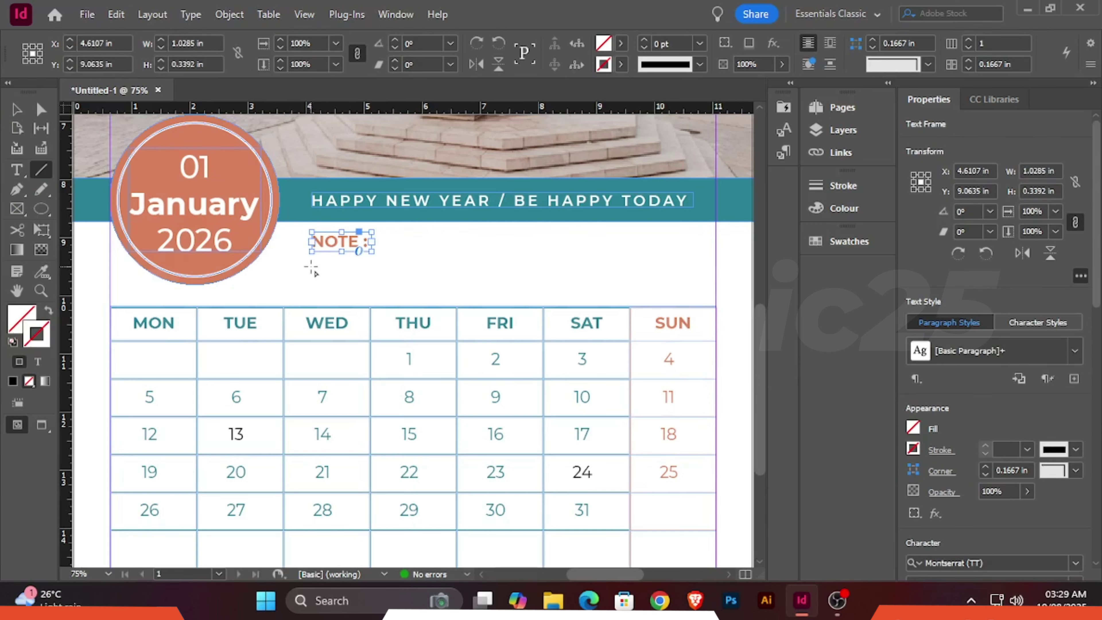
left_click_drag(312, 266, 716, 291)
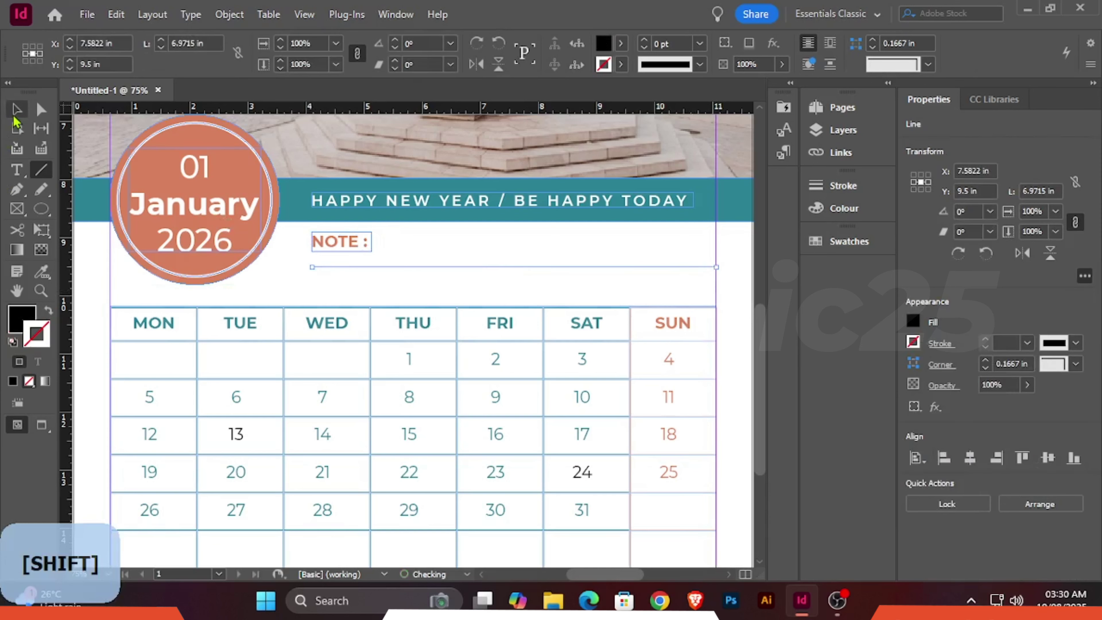
left_click(15, 112)
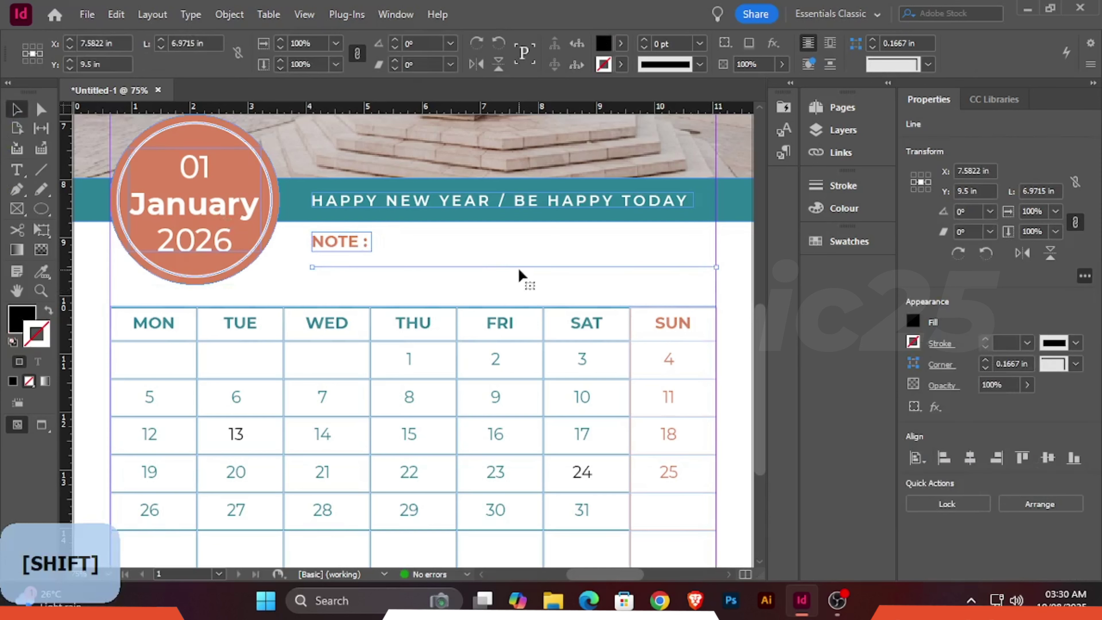
left_click(49, 311)
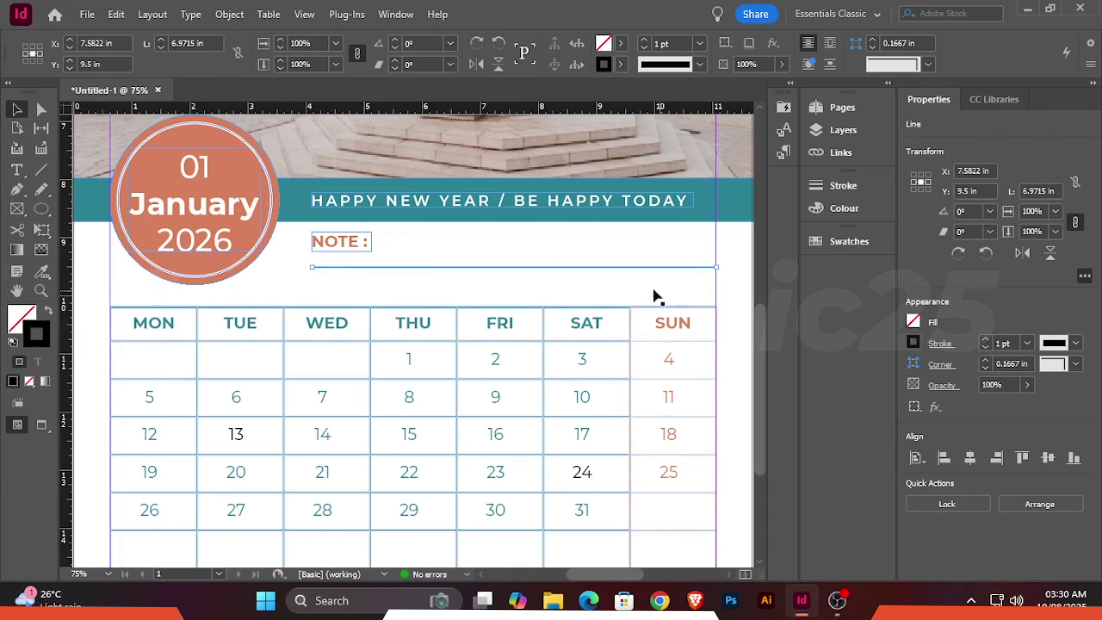
- Duplicate the note line about 0.36 in below the original to make a second writing line
left_click_drag(579, 273, 536, 194)
scroll(645, 276, "up", 10)
scroll(645, 307, "down", 6)
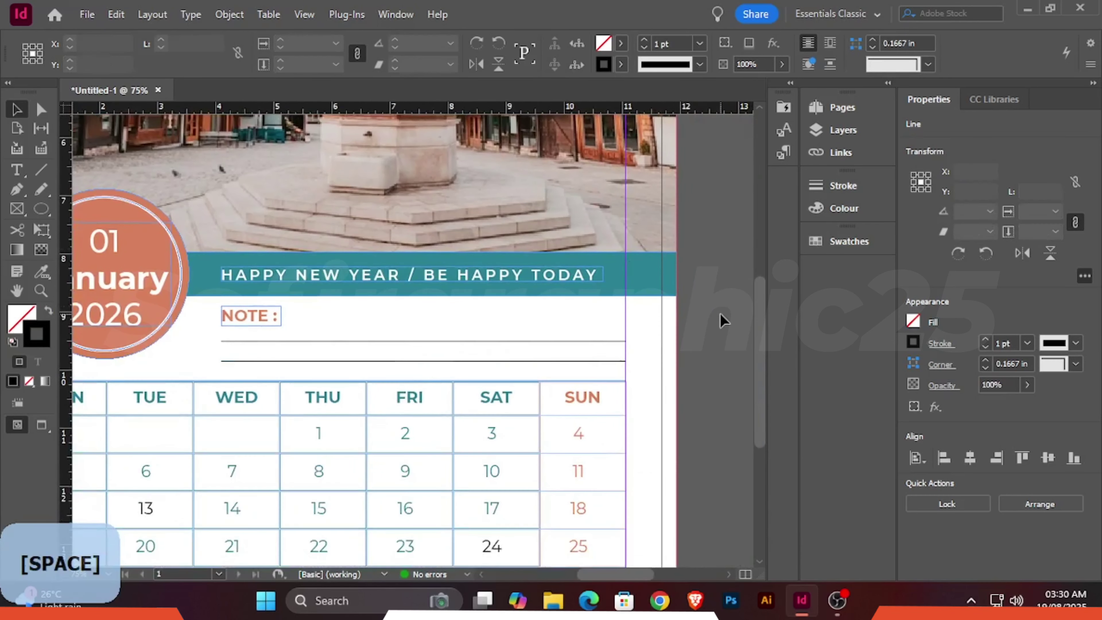
- Lock the white background rectangle covering the page
scroll(722, 322, "down", 3)
left_click(713, 271)
right_click(659, 276)
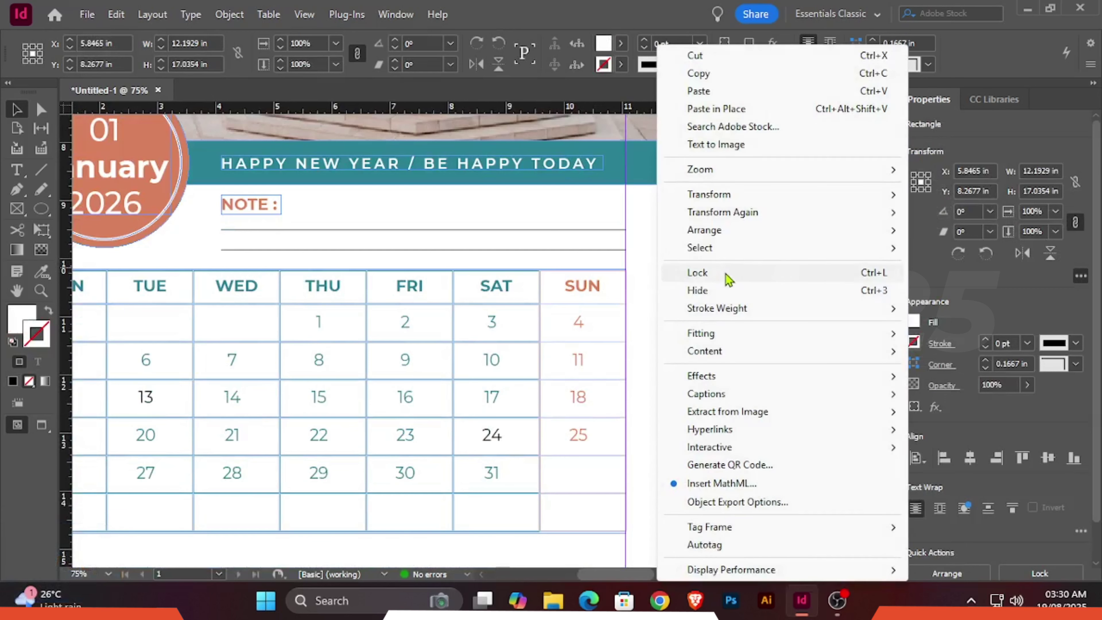
left_click(698, 272)
- Recolour the stroke of both note lines to the theme teal and deselect them
left_click_drag(679, 219, 591, 261)
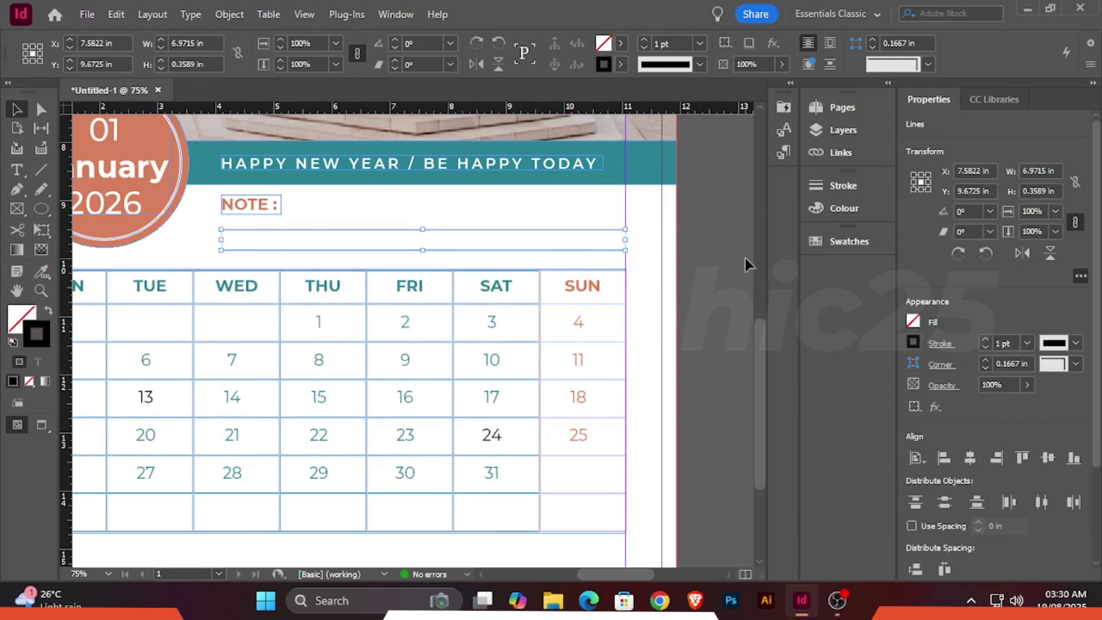
left_click(40, 272)
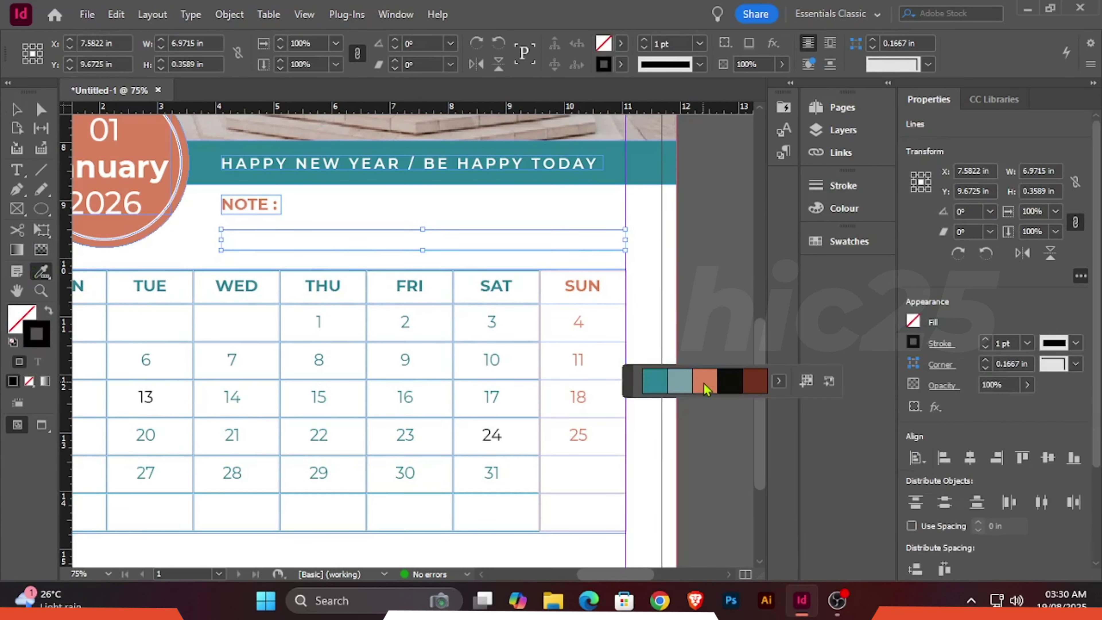
left_click(662, 386)
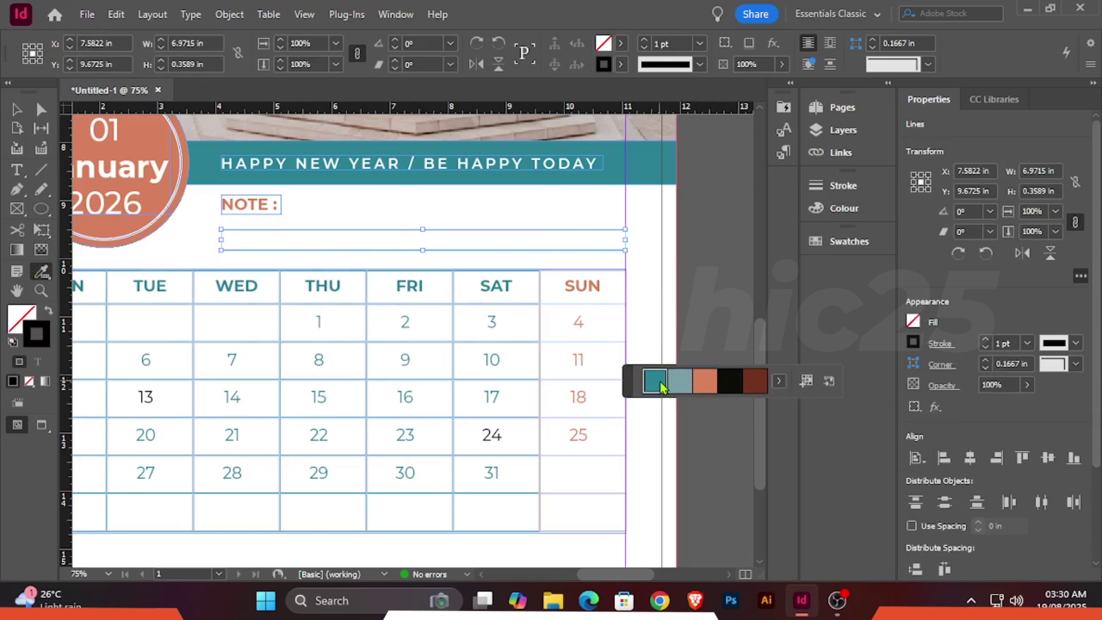
left_click(553, 230)
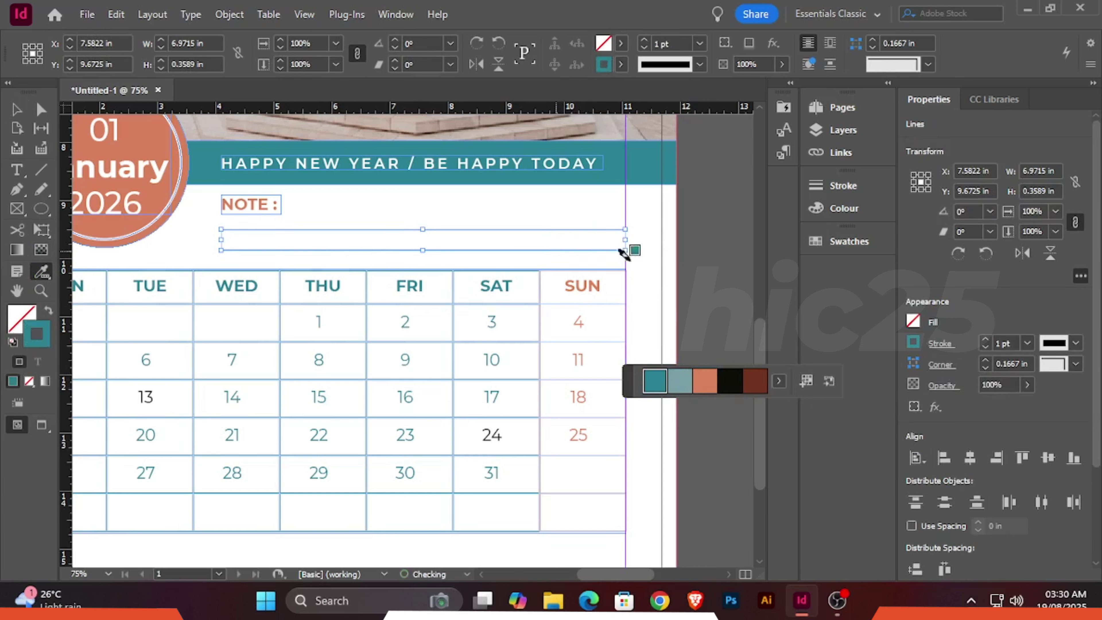
key("v")
left_click(688, 308)
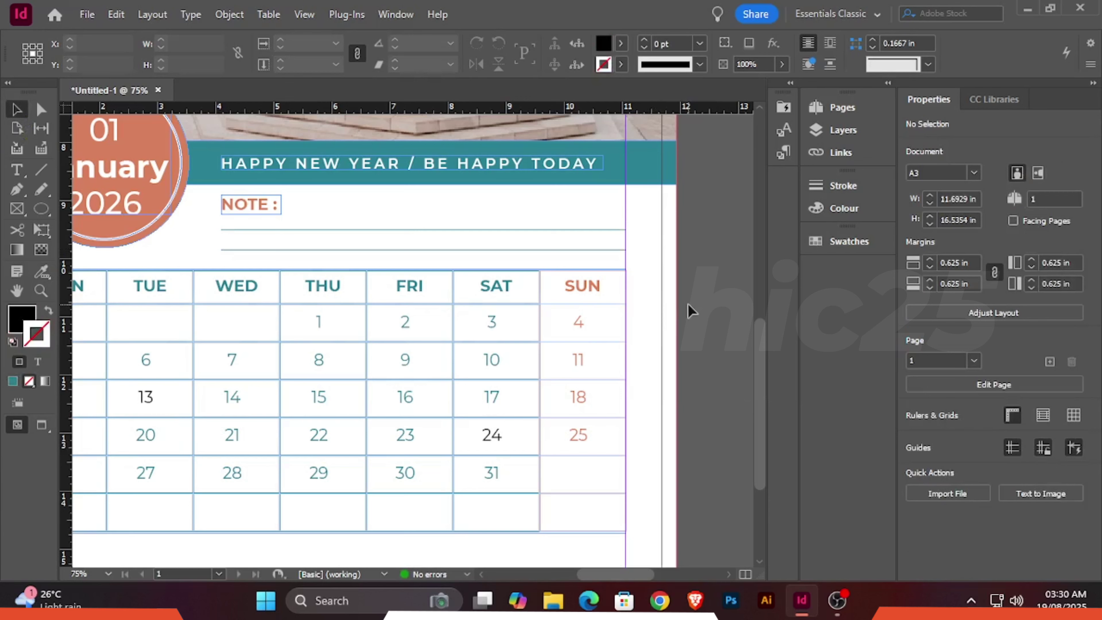
- Draw a circle about 0.70 in across in the bottom-left corner of the page margins, below the calendar table
key("space")
left_click_drag(539, 315, 542, 280)
mouse_move(468, 305)
left_mouse_down()
mouse_move(512, 480)
mouse_move(391, 438)
mouse_move(467, 278)
mouse_move(467, 314)
left_mouse_up()
left_click_drag(473, 360, 440, 349)
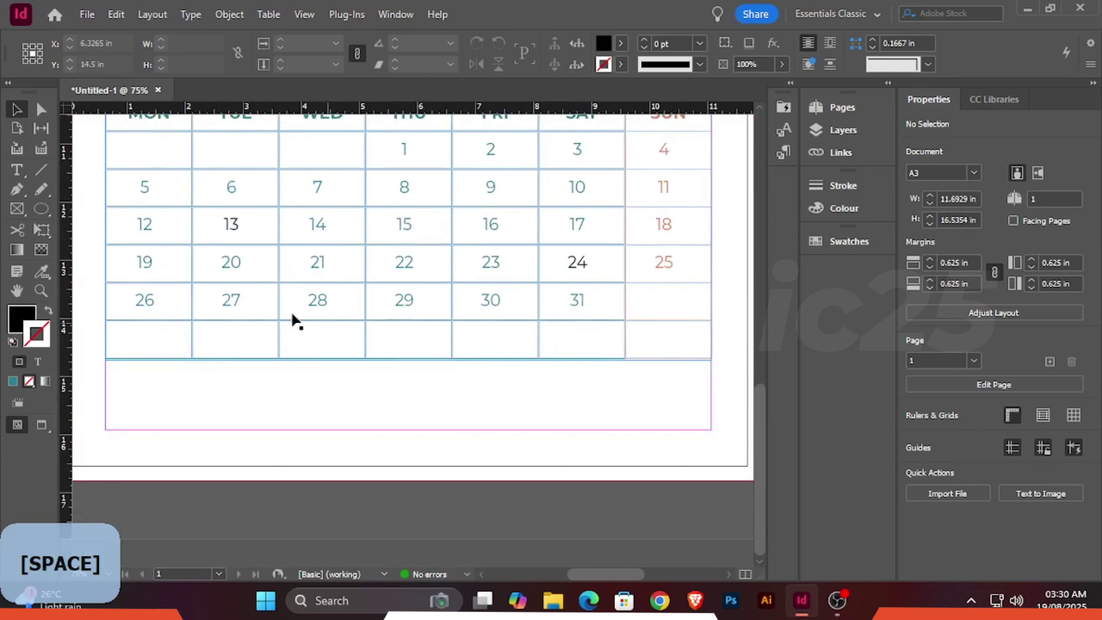
left_click_drag(104, 247, 104, 284)
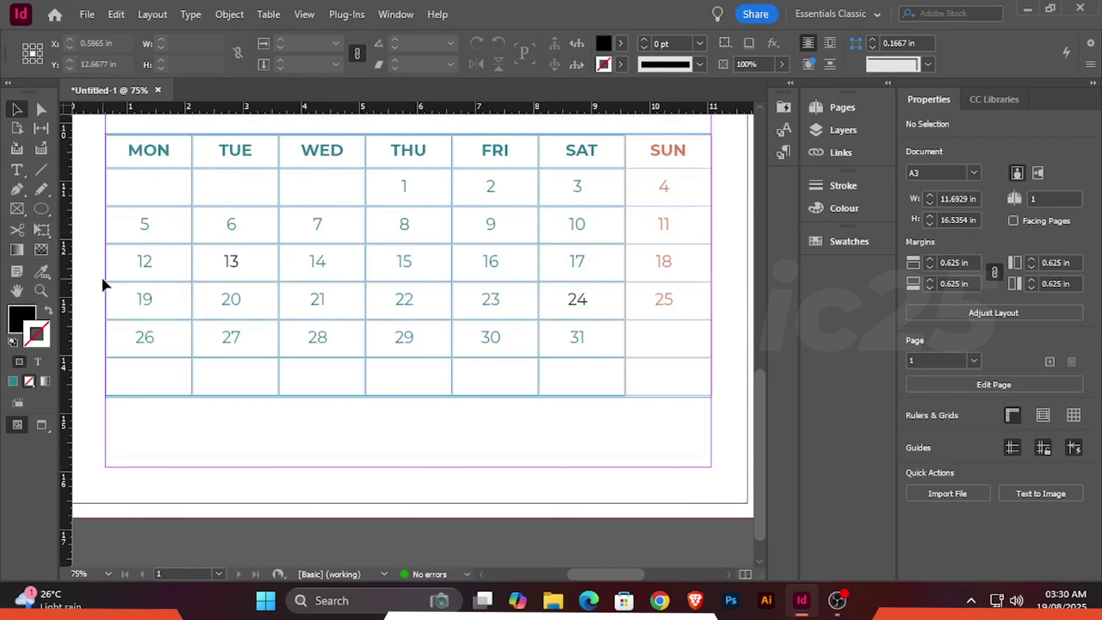
left_click(41, 209)
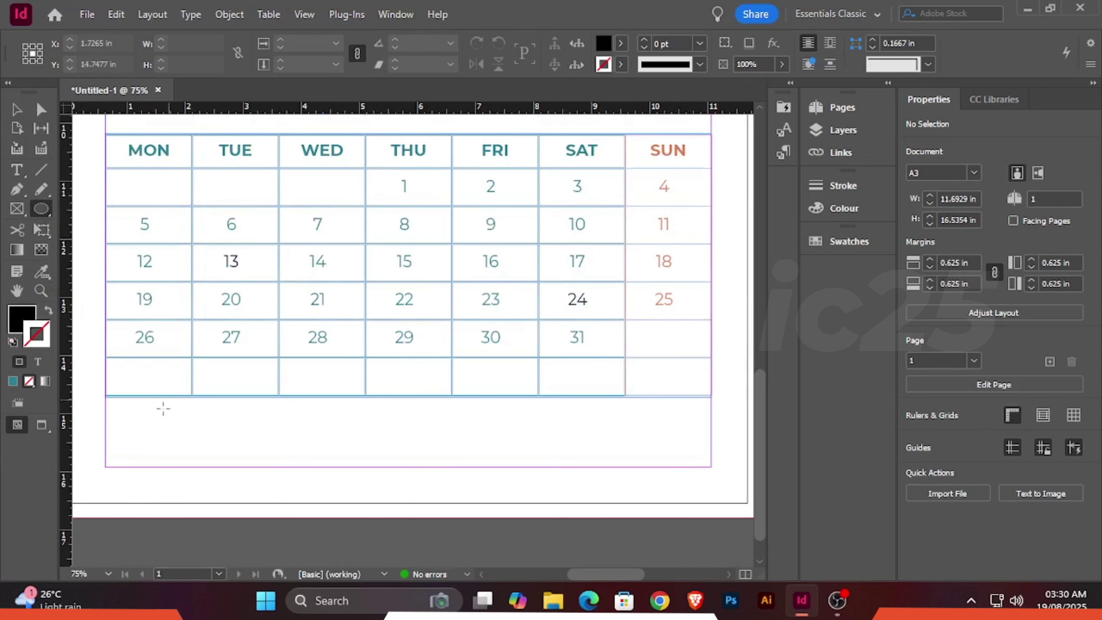
left_click_drag(105, 425, 145, 467)
- Fill the small circle below the table with the theme orange and deselect it
key("shift+i")
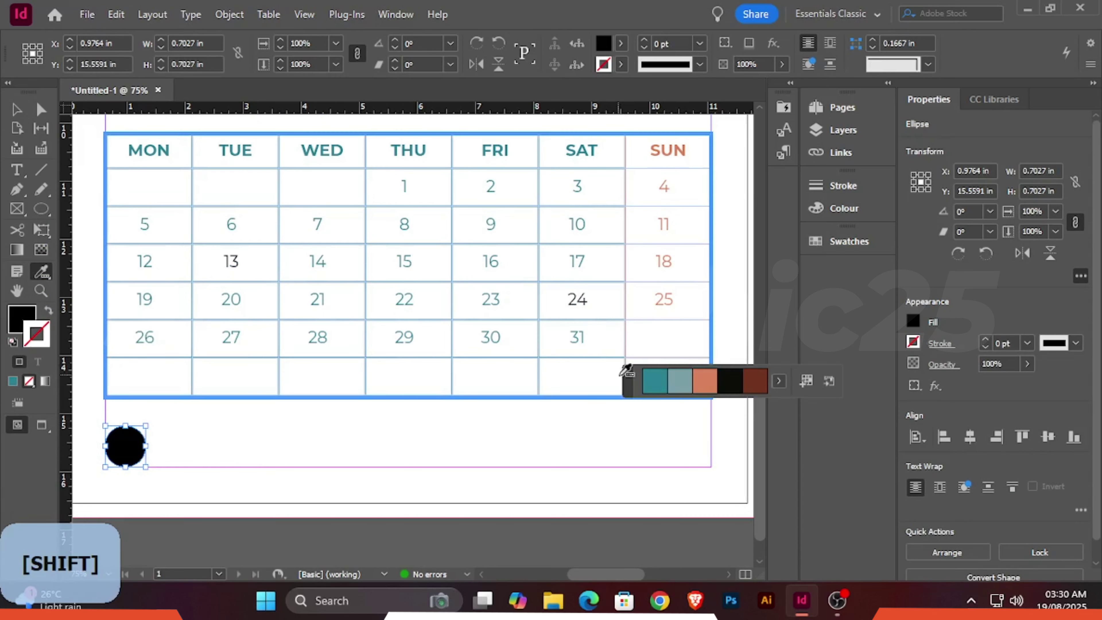
left_click(705, 381)
left_click(118, 443, "alt")
key("v")
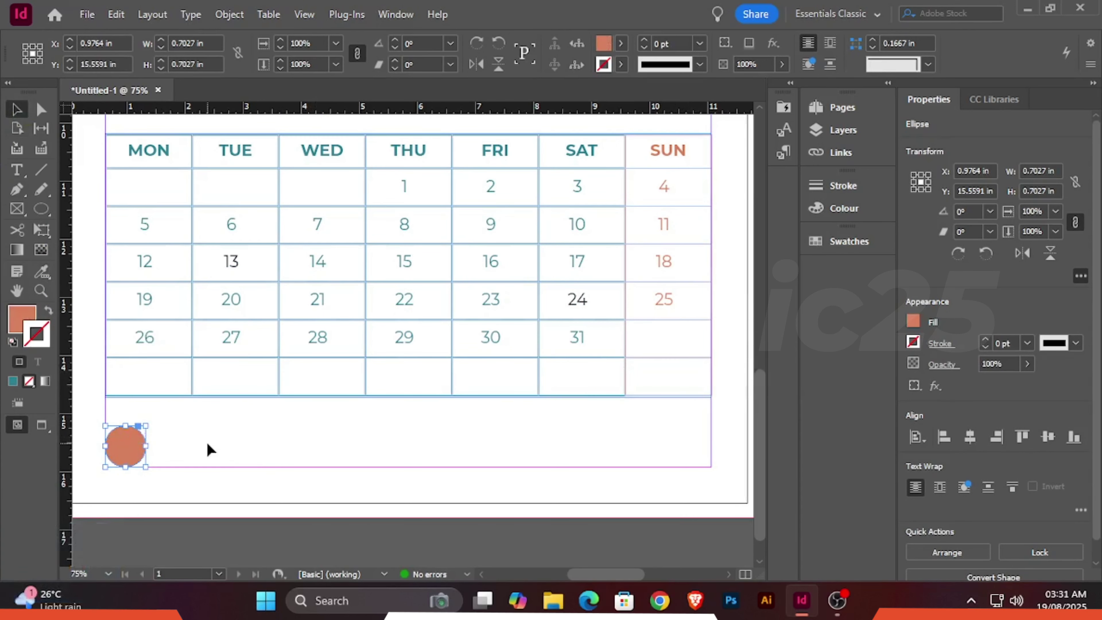
left_click(206, 448)
- Add a text frame beside the small orange circle with "MARKETING" and "TAGLINE HERE" on two lines
key("t")
left_click_drag(159, 427, 246, 467)
type("MAR")
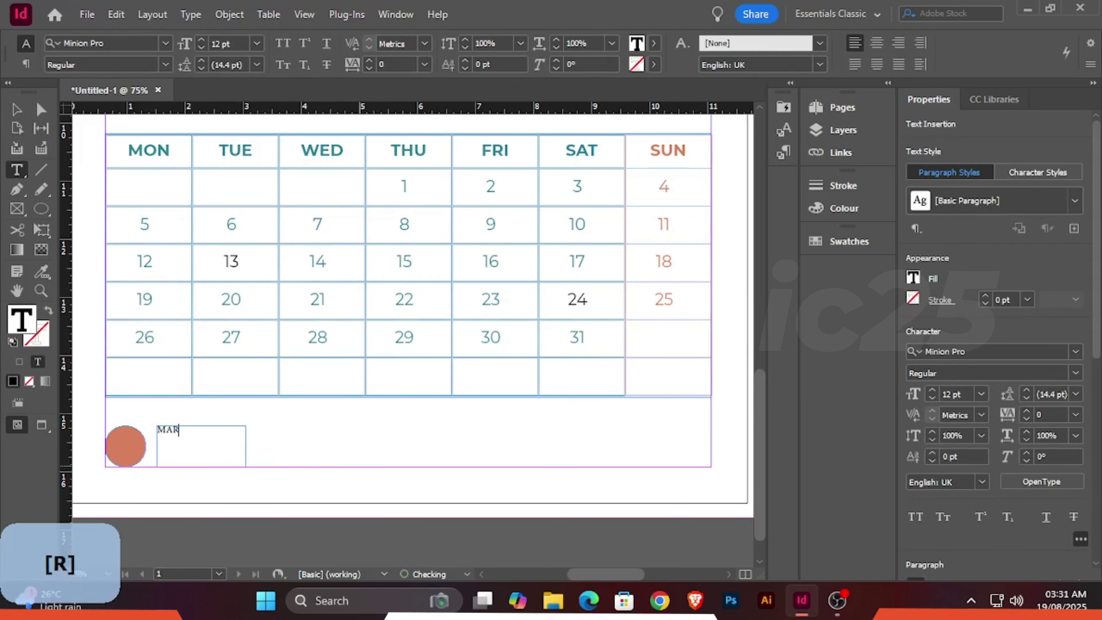
type("KETING")
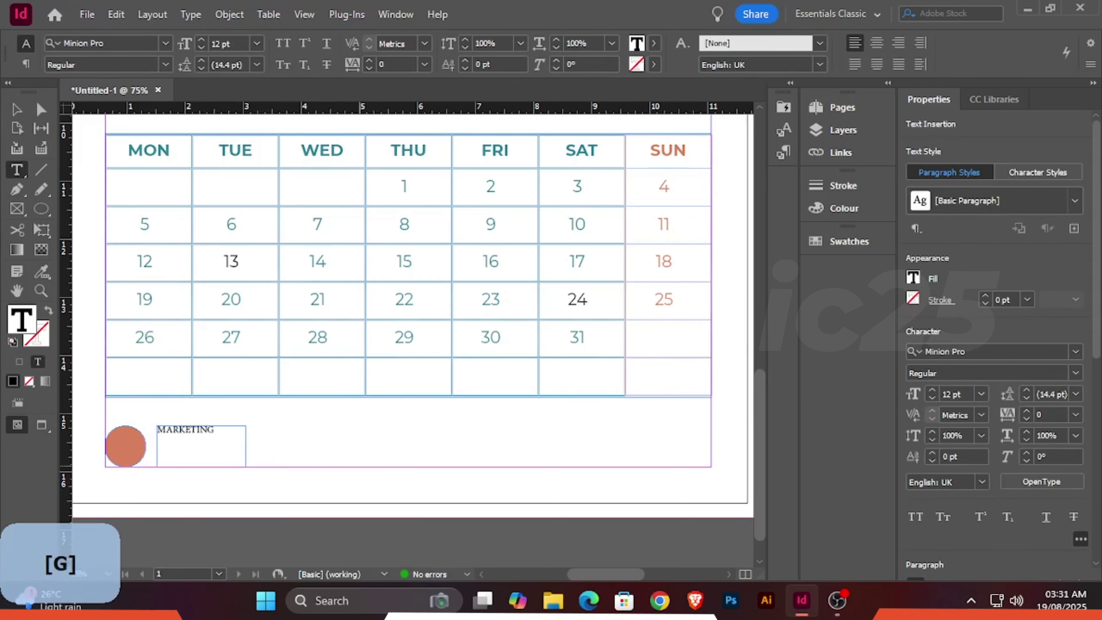
key("Return")
type("TAGLINE HERE")
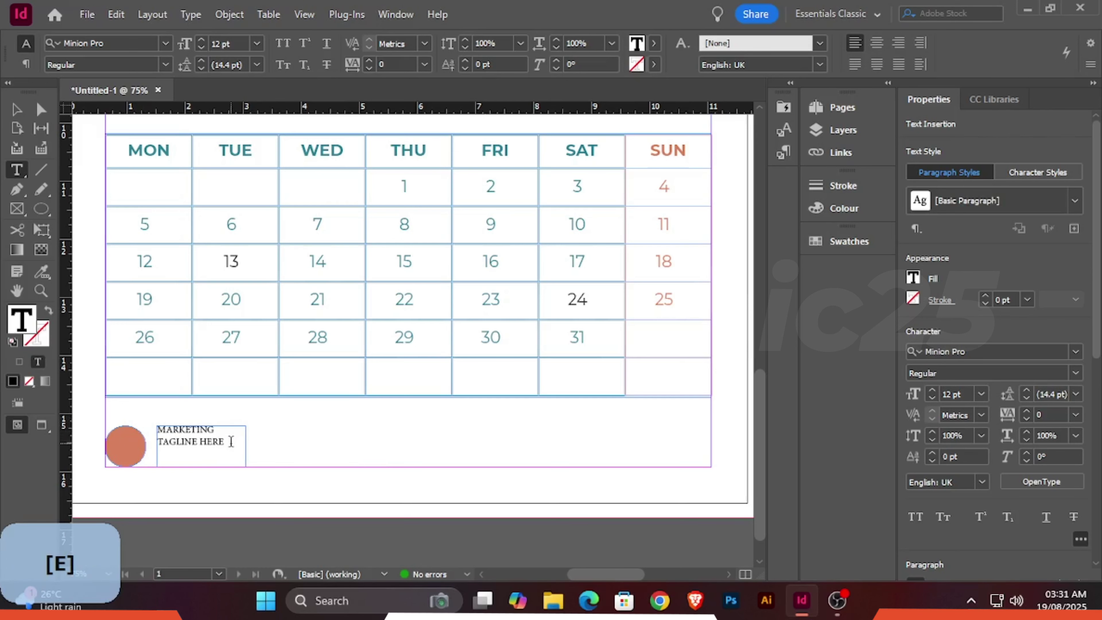
- Set both lines of the marketing tagline text in Montserrat (TT) Bold at 20 pt
key("ctrl+a")
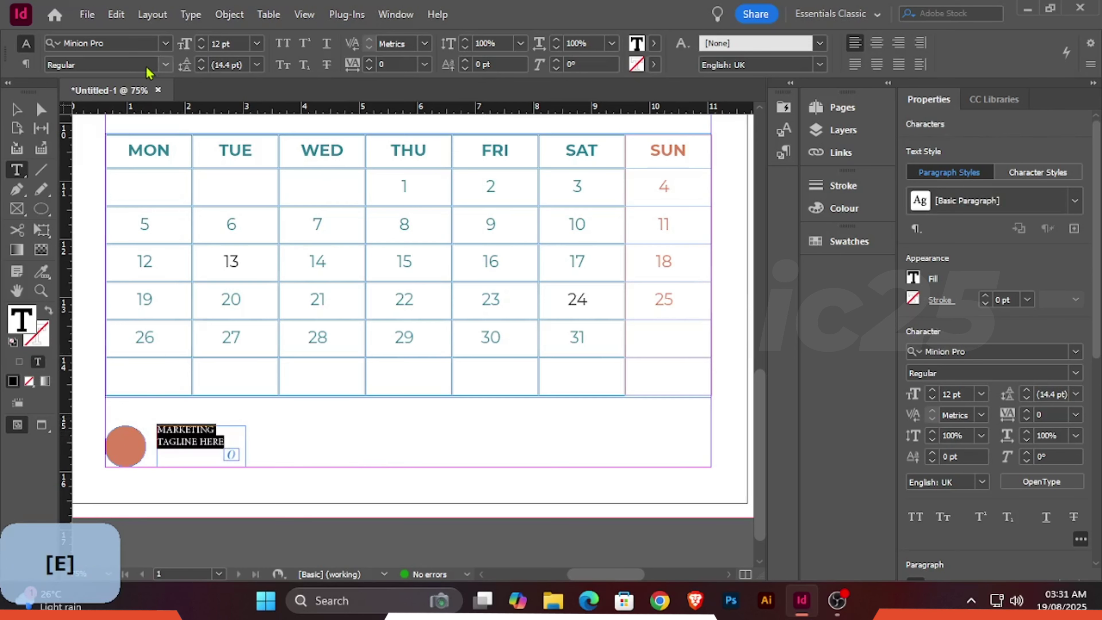
left_click(105, 43)
type("MOntserrat")
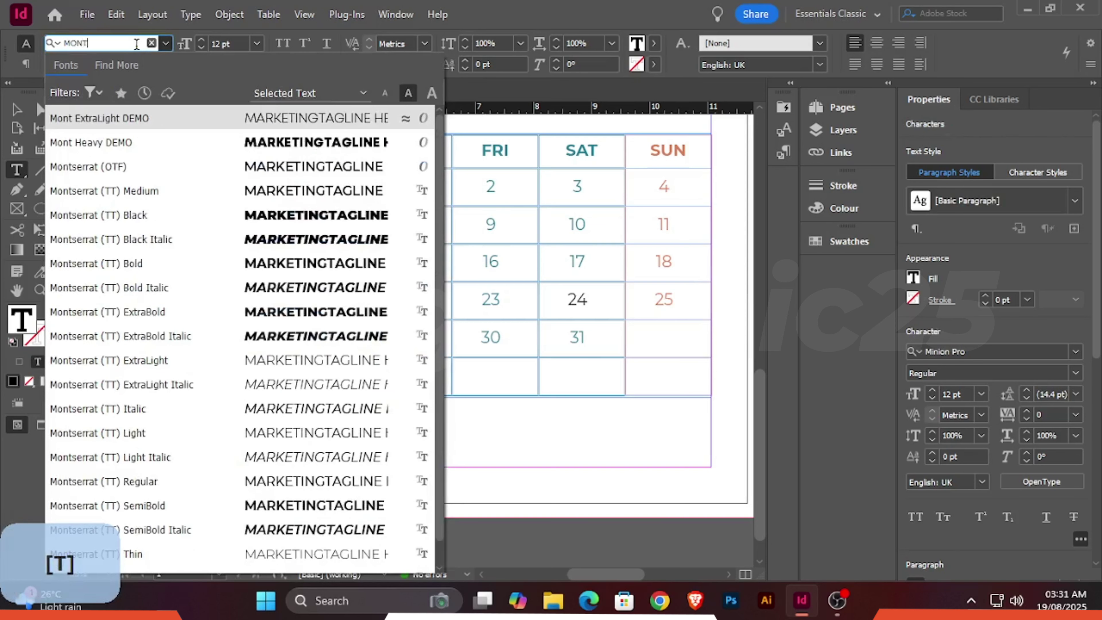
left_click(185, 283)
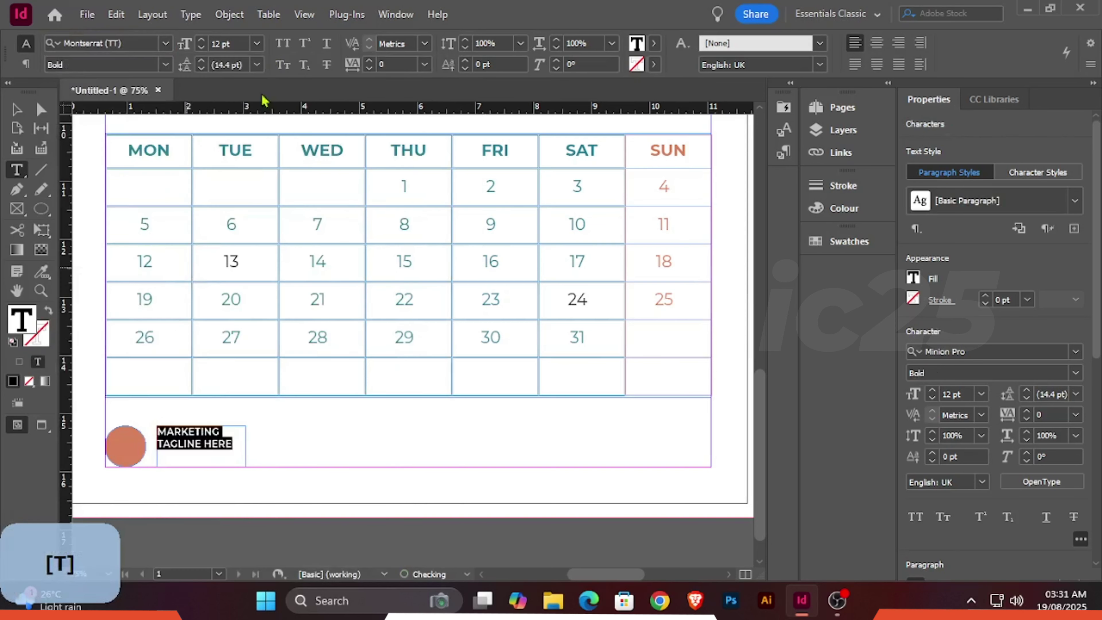
left_click(201, 40)
left_click(200, 40)
key("Escape")
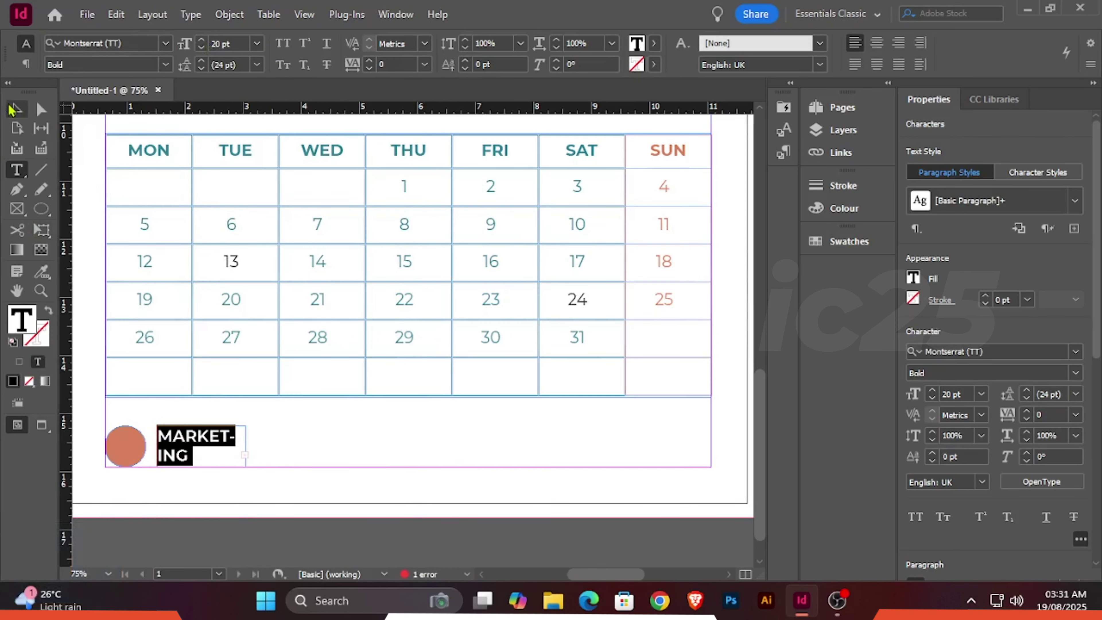
- Widen the marketing tagline frame so both lines fit, and set "TAGLINE HERE" to 12 pt Montserrat (TT) Medium
left_click_drag(247, 468, 327, 467)
double_click(264, 454)
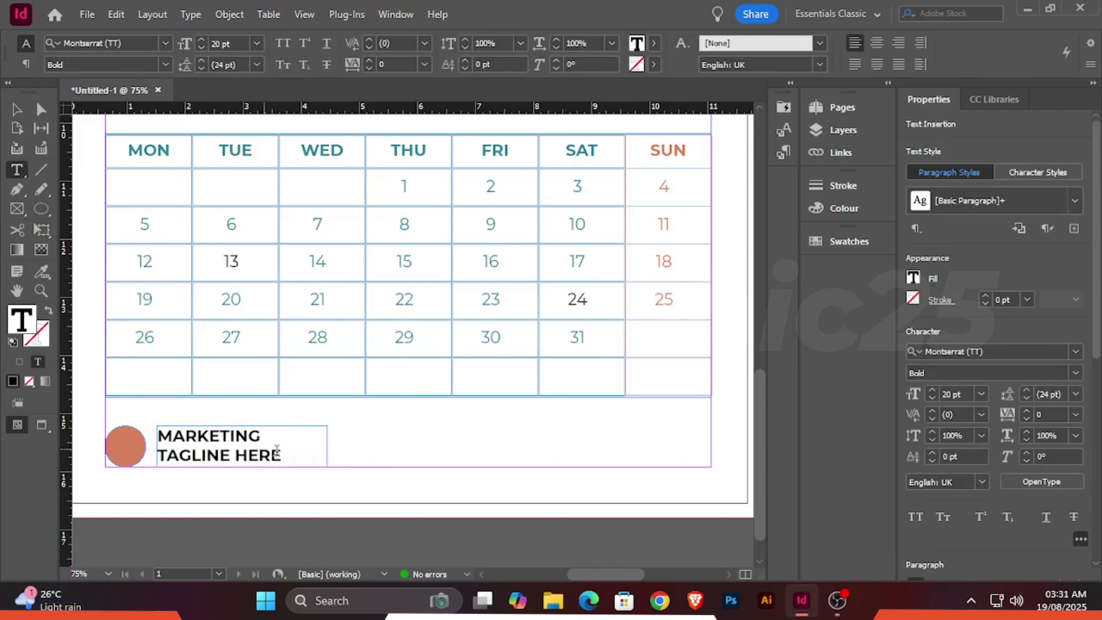
triple_click(278, 454)
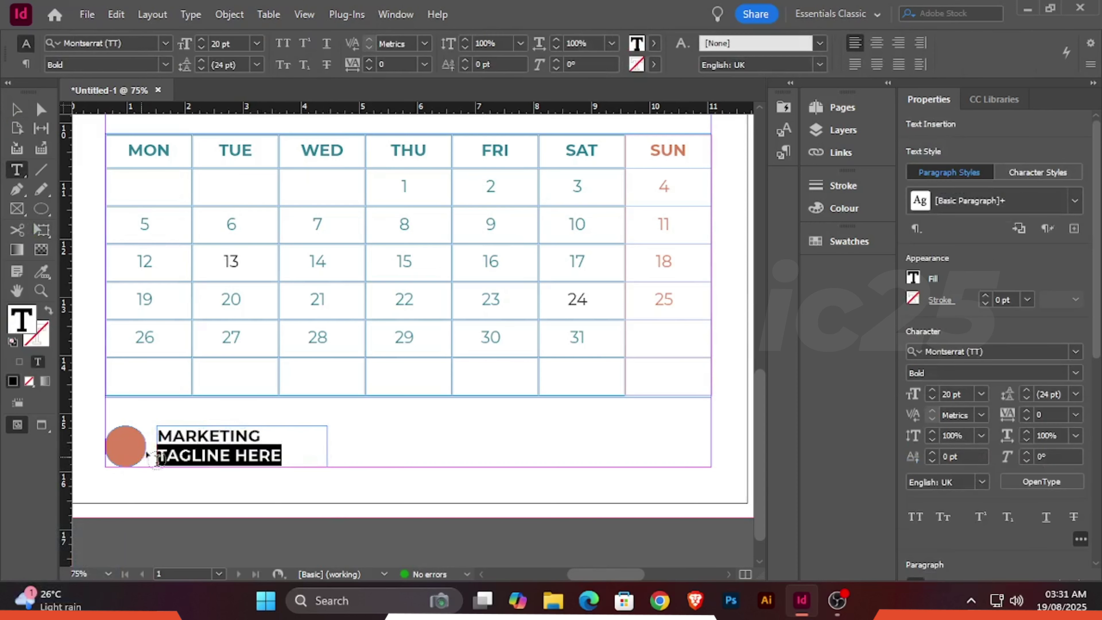
left_click(201, 46)
left_click(201, 47)
left_click(201, 47)
left_click(201, 47)
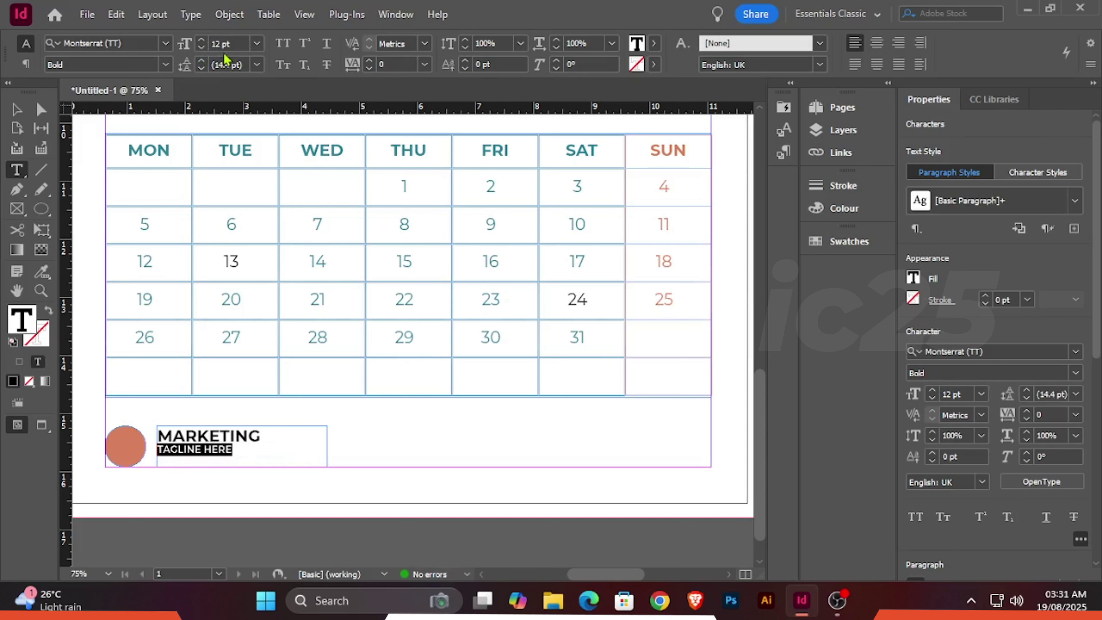
left_click(166, 65)
left_click(108, 219)
key("Escape")
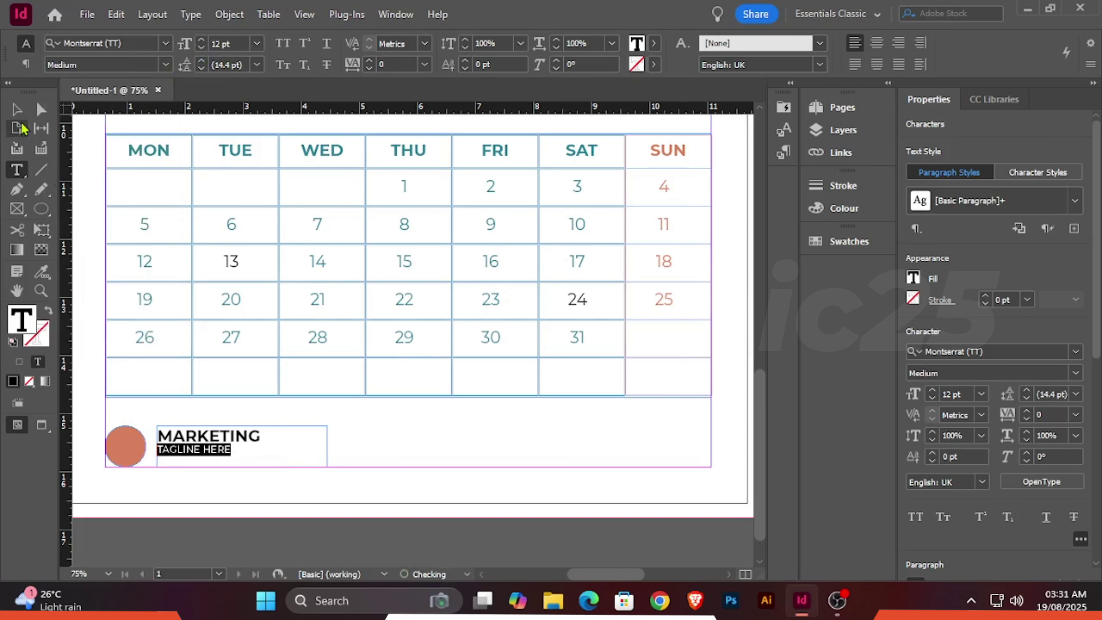
- Shrink the marketing tagline frame to about 1.78 × 0.58 in and colour its text with the theme orange
scroll(194, 323, "down", 1)
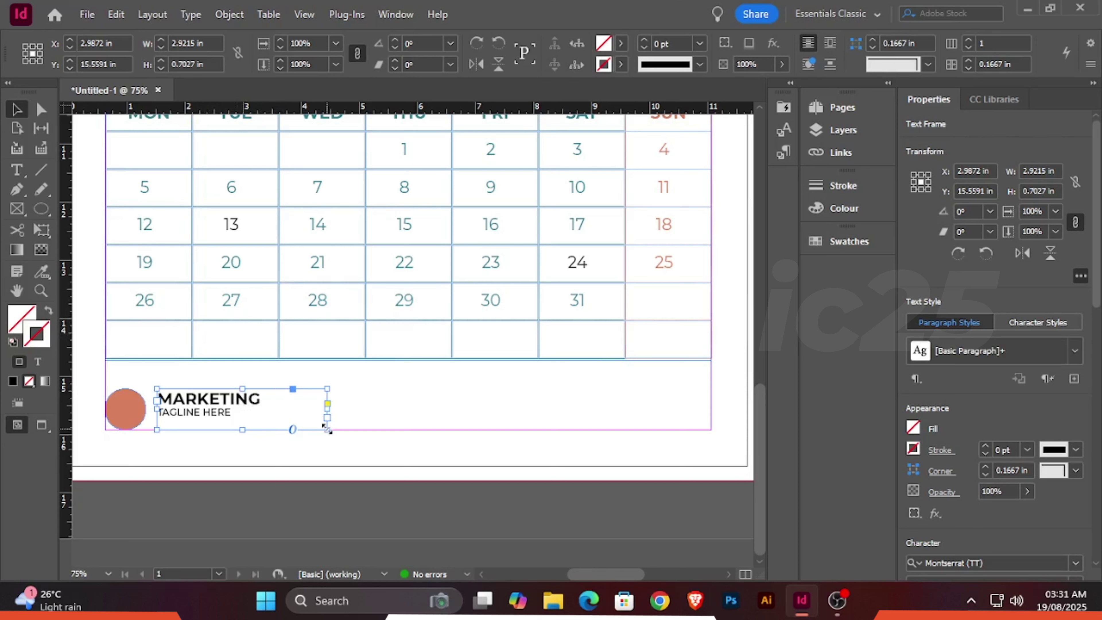
left_click_drag(327, 430, 262, 423)
key("shift+i")
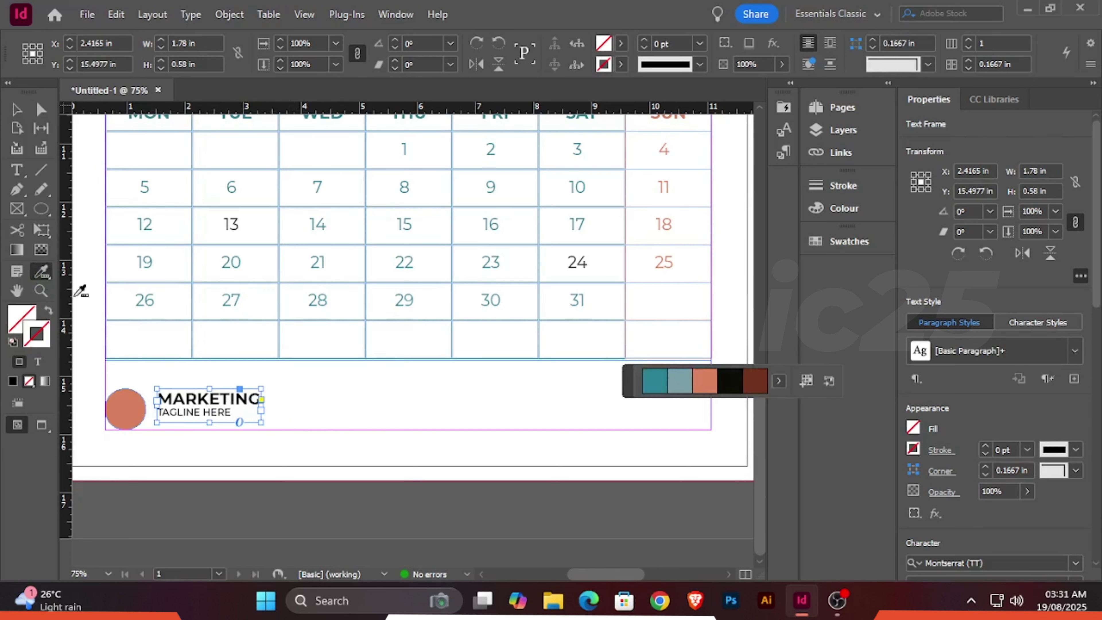
left_click(699, 383)
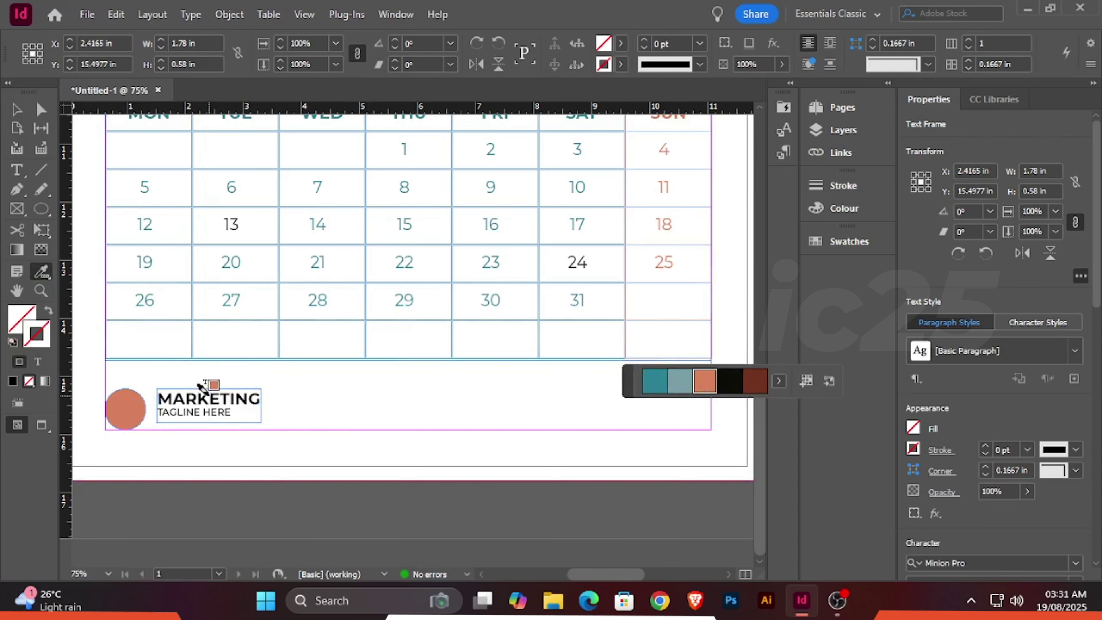
left_click(214, 385)
key("v")
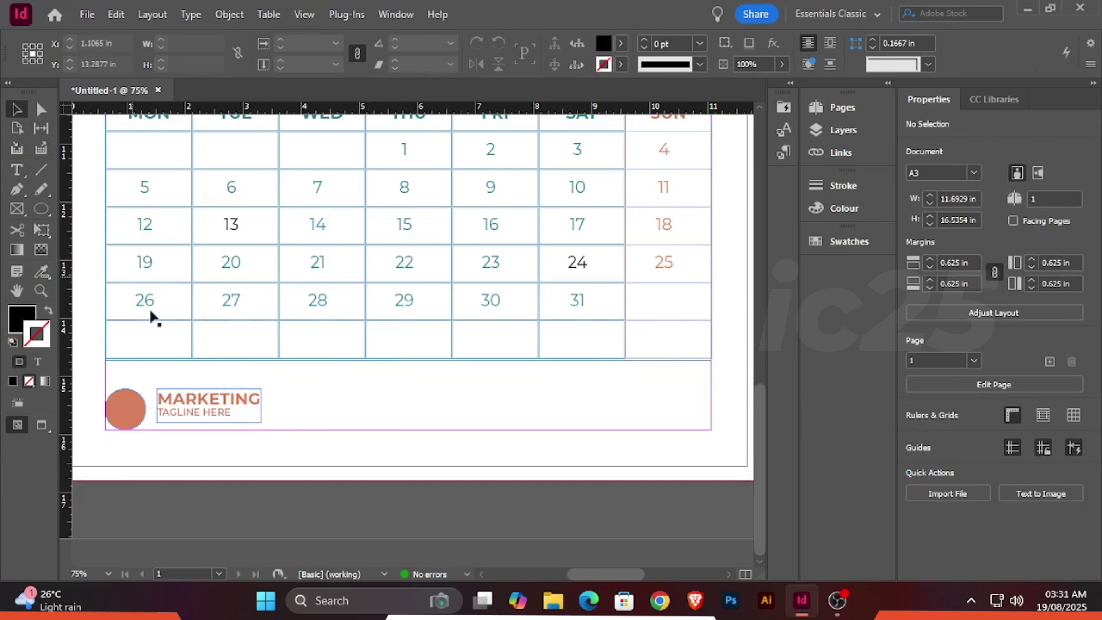
- Copy the hex code 2a8293 from the fill of the teal banner behind the New Year greeting
scroll(181, 367, "up", 5)
left_click(710, 226)
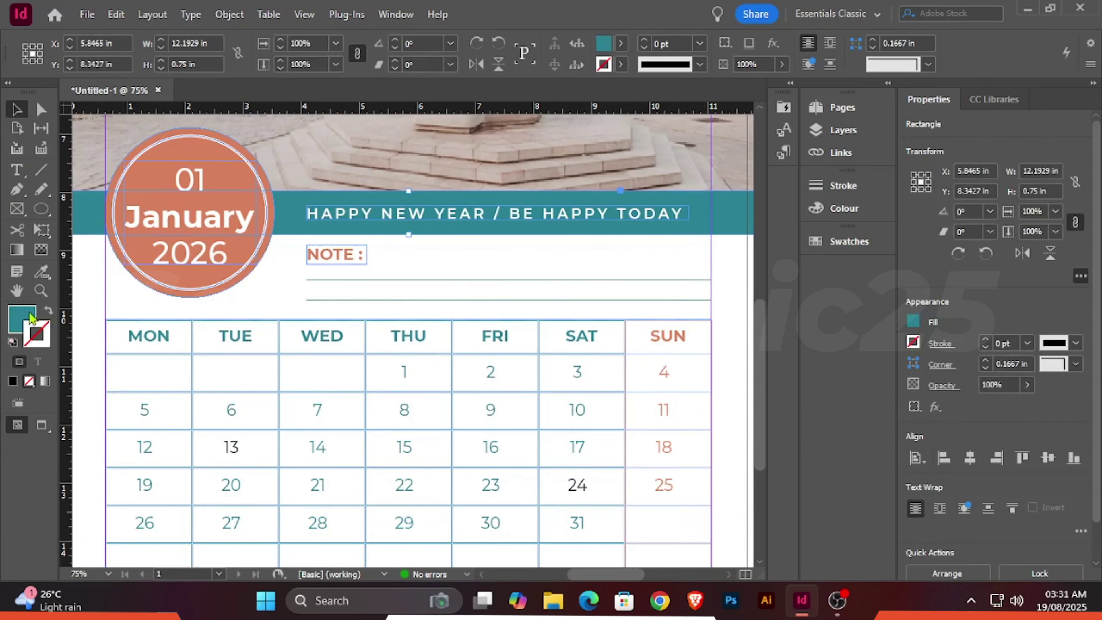
double_click(30, 316)
double_click(635, 415)
right_click(621, 414)
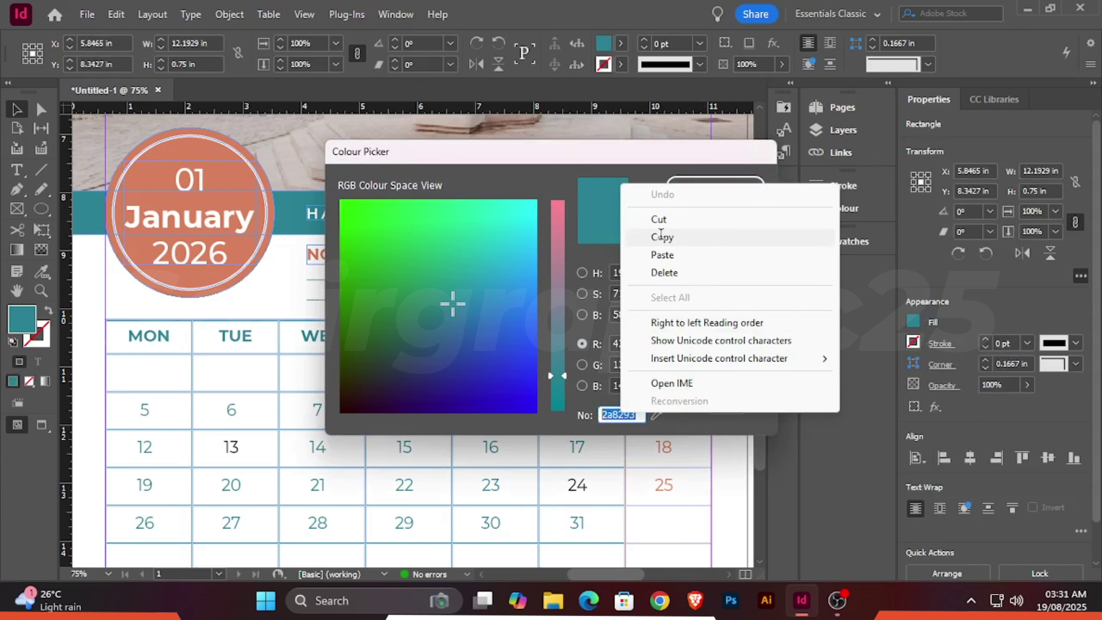
left_click(671, 234)
left_click(711, 217)
- Recolour the "TAGLINE HERE" line with the copied teal 2a8293
scroll(578, 340, "down", 5)
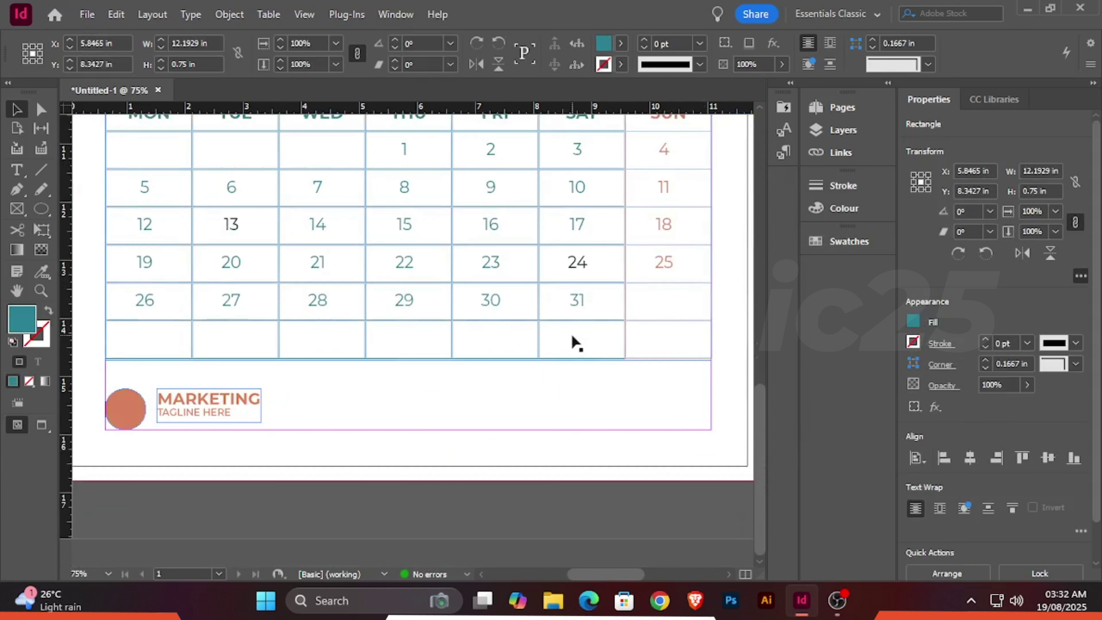
double_click(226, 411)
triple_click(227, 411)
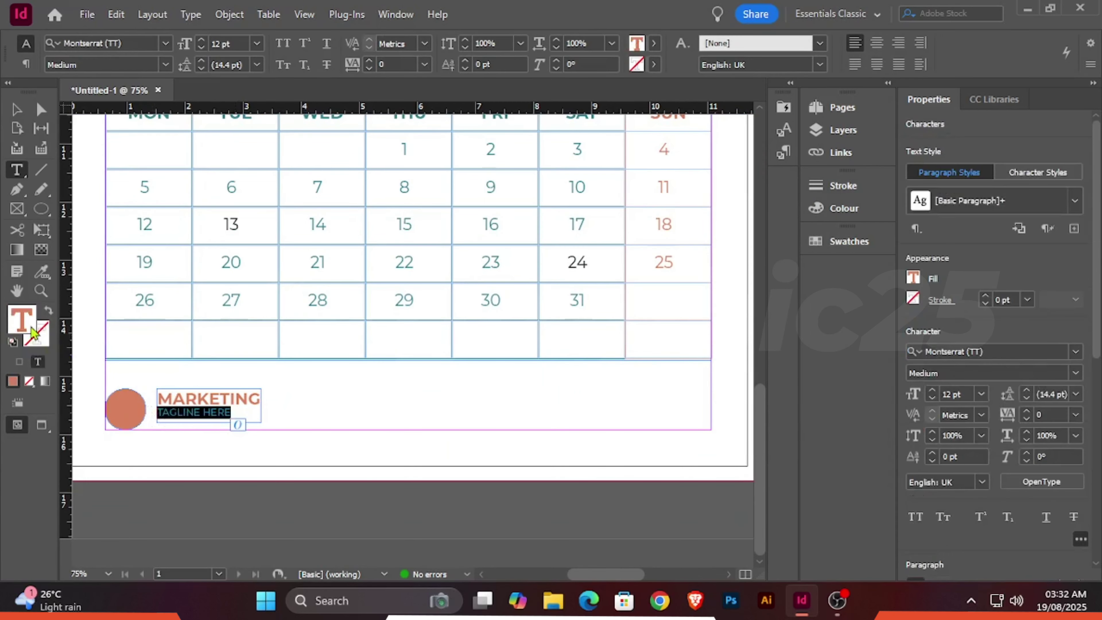
double_click(24, 322)
double_click(639, 414)
key("ctrl+v")
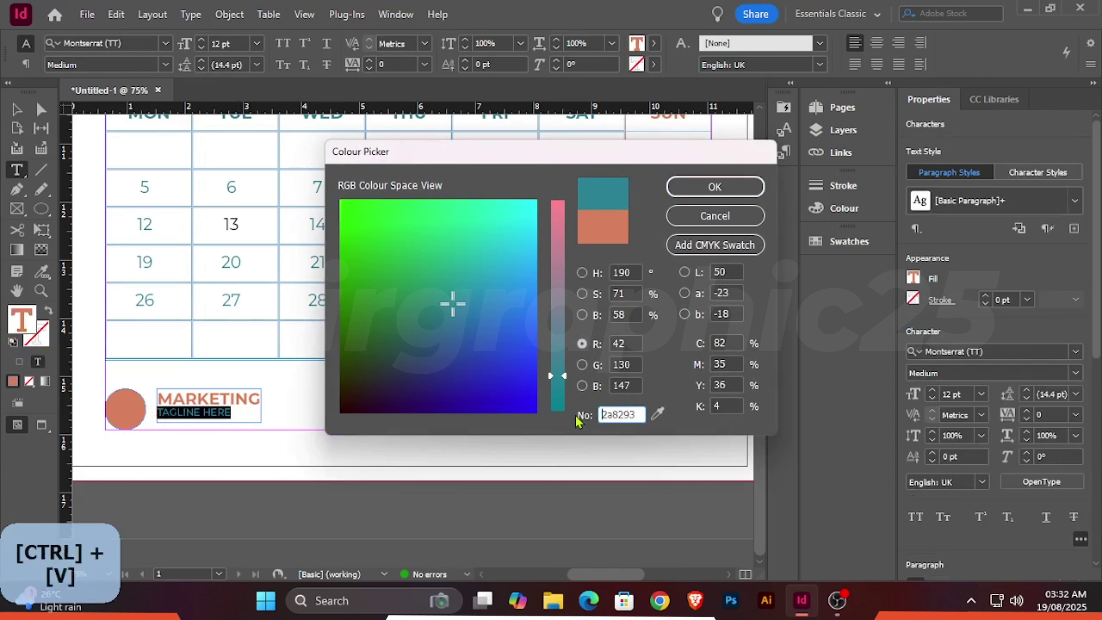
left_click(716, 187)
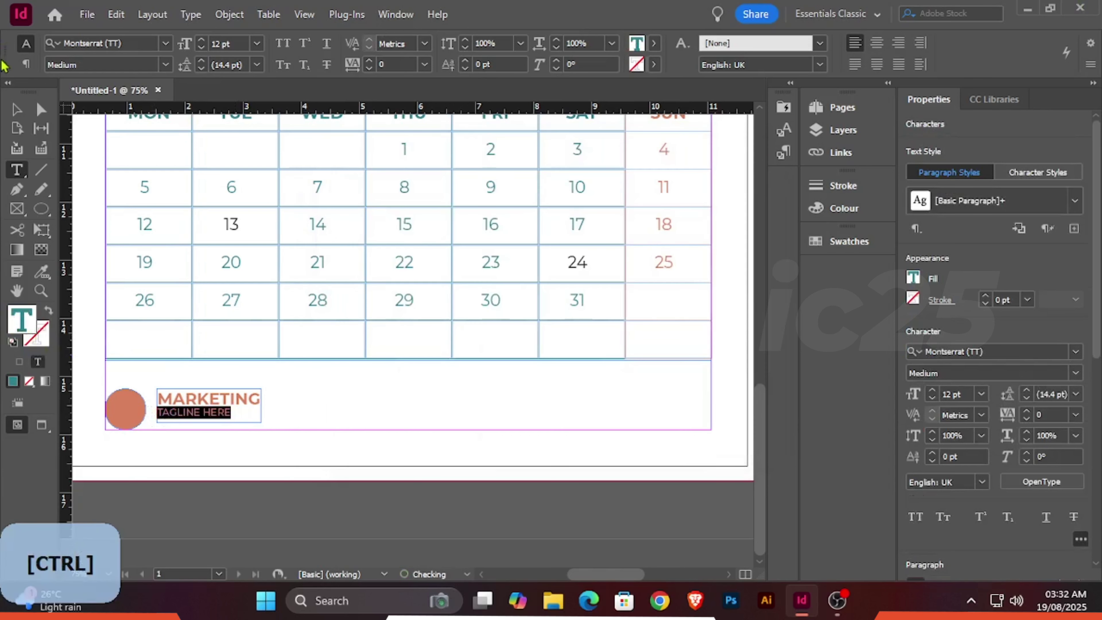
key("Escape")
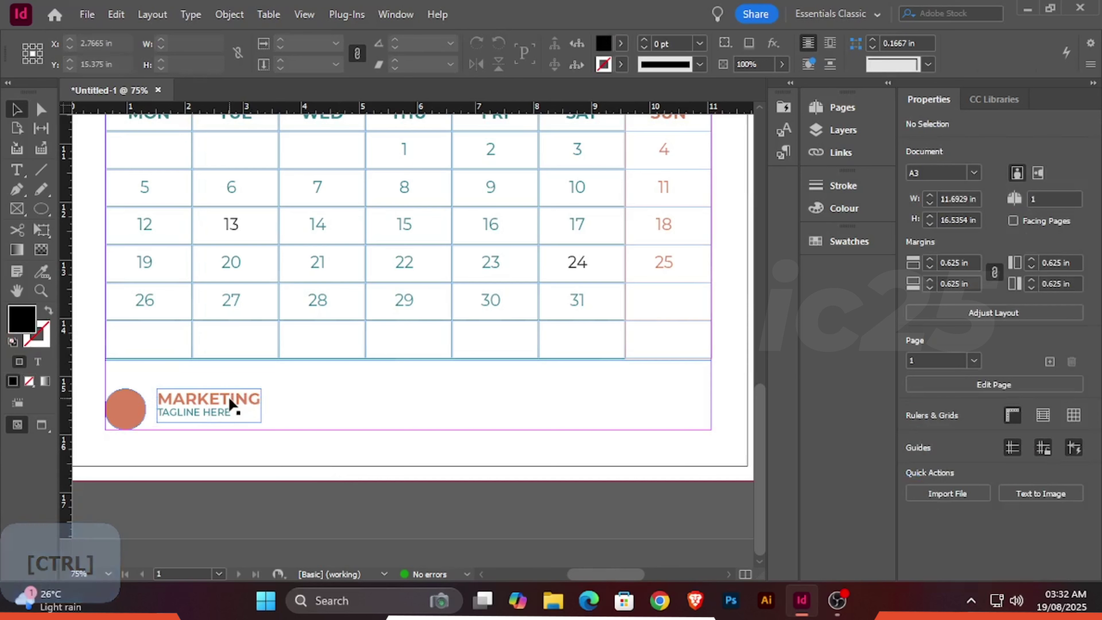
- Align the vertical centres of the marketing tagline frame and the small orange circle, and deselect them
left_click(211, 419)
left_click(138, 416, "shift")
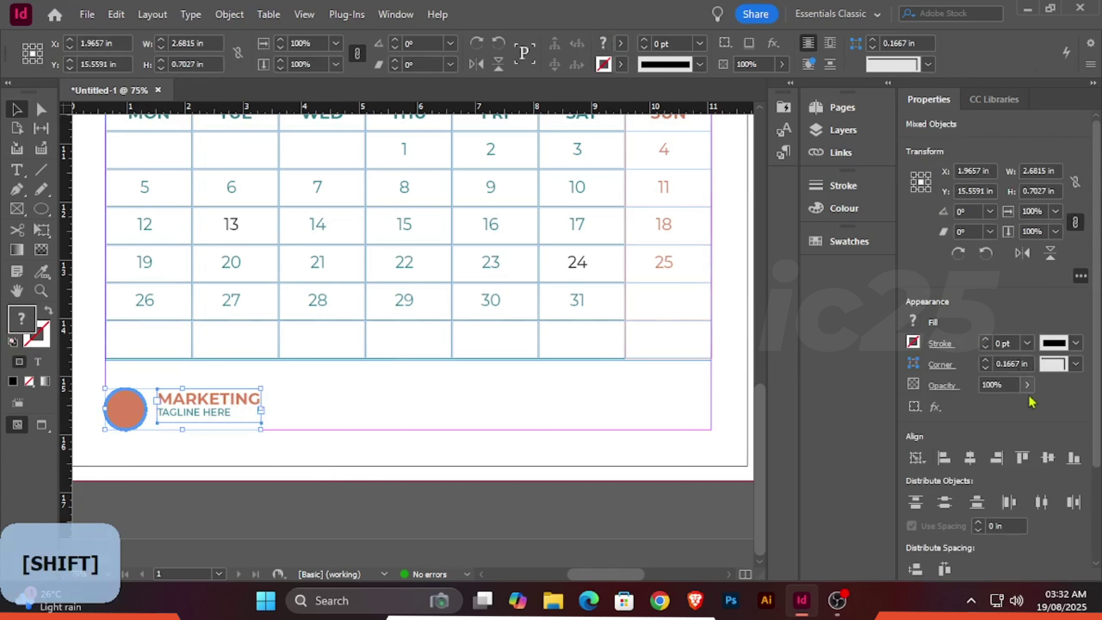
left_click(1047, 458)
left_click(336, 485)
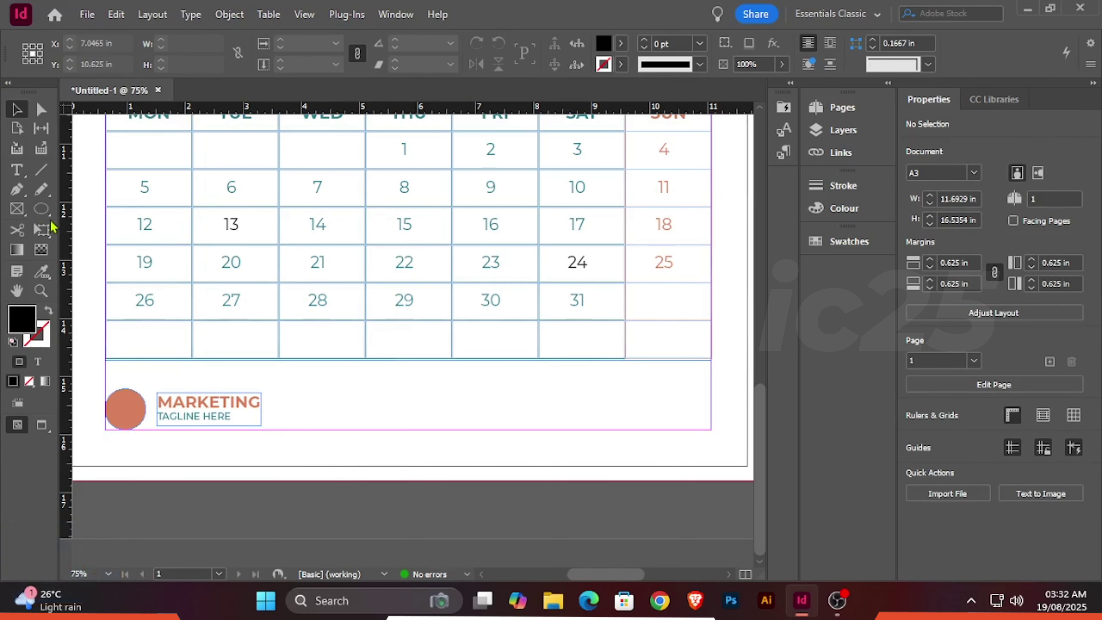
- Add a text frame about 0.85 × 0.75 in beside the marketing tagline, containing the letter "M"
left_click(17, 170)
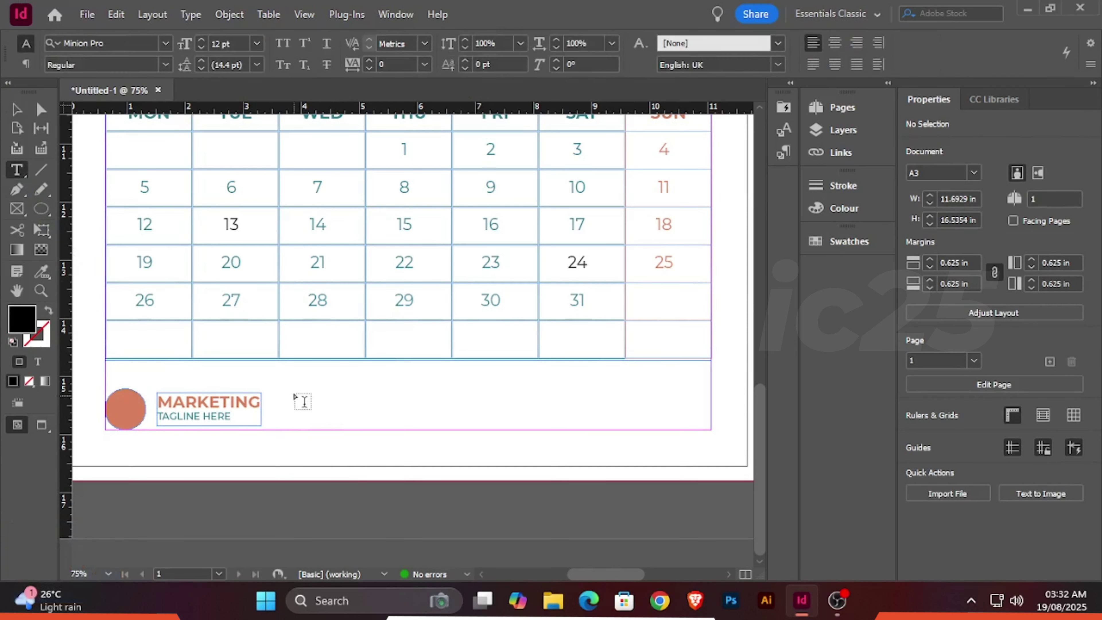
left_click_drag(294, 394, 334, 412)
type("M")
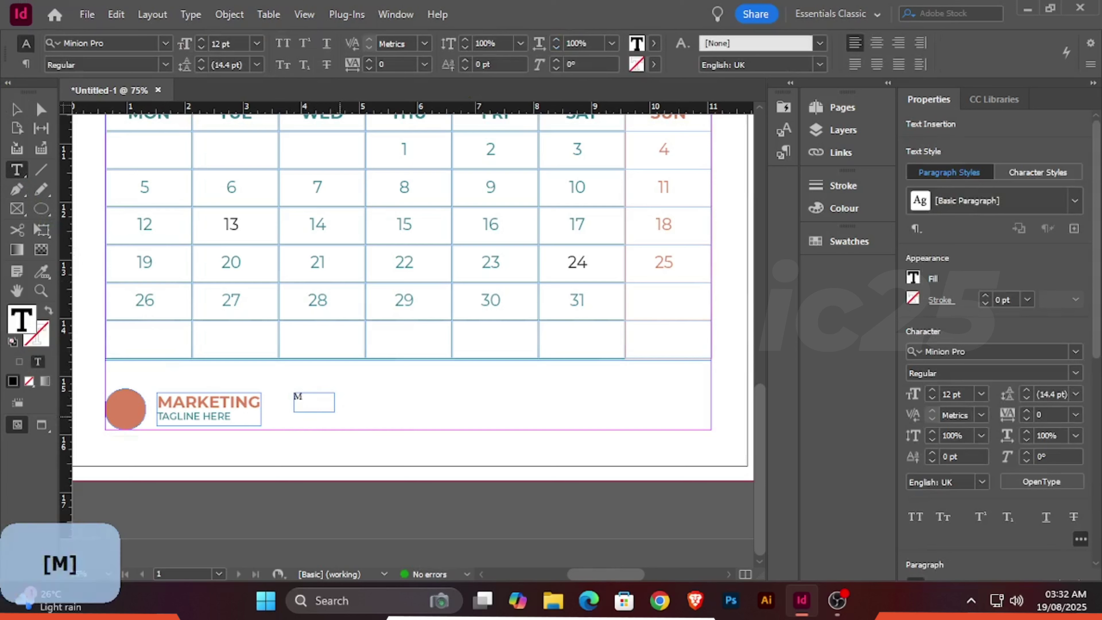
left_click(17, 109)
left_click_drag(334, 412, 344, 437)
- Format the letter "M" in Montserrat (TT) ExtraBold at 36 pt
double_click(301, 396)
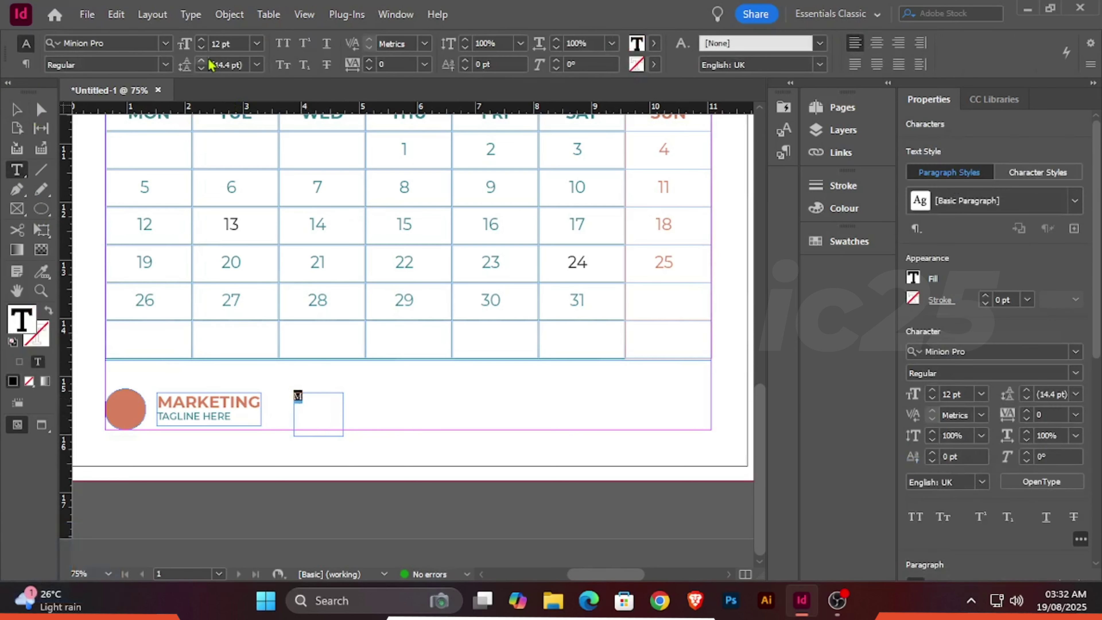
left_click(257, 44)
left_click(245, 264)
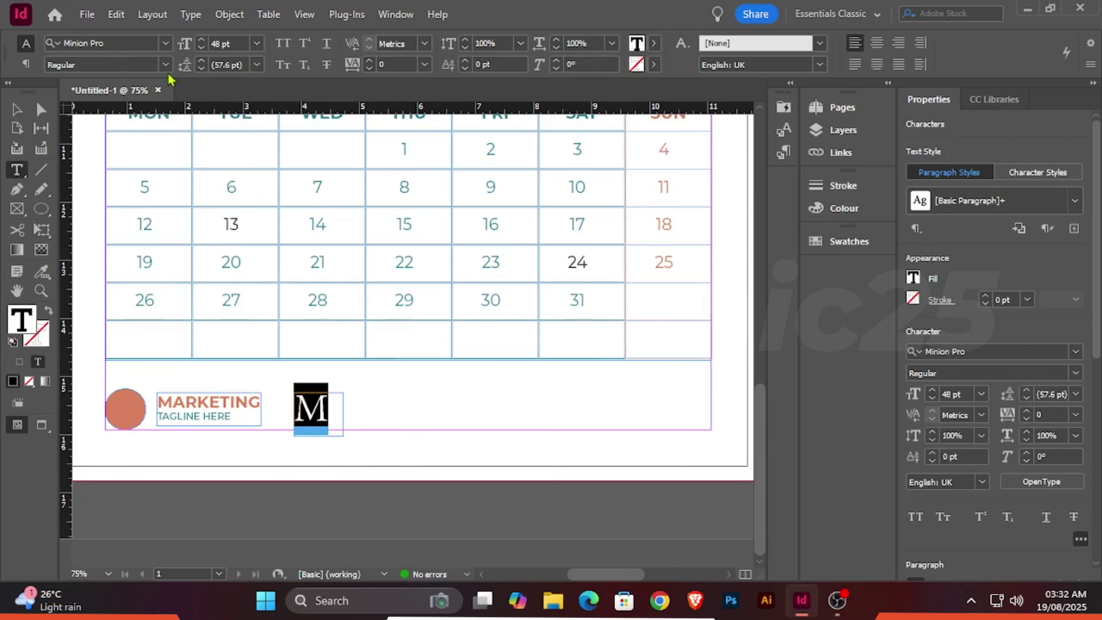
left_click(256, 43)
left_click(243, 246)
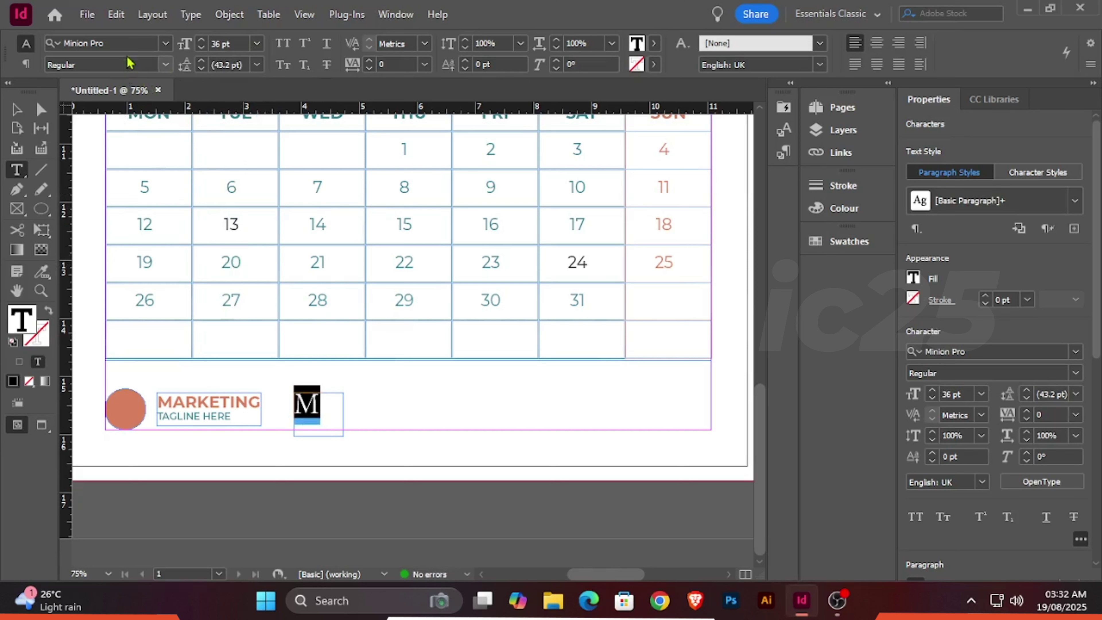
left_click(126, 42)
type("MONT")
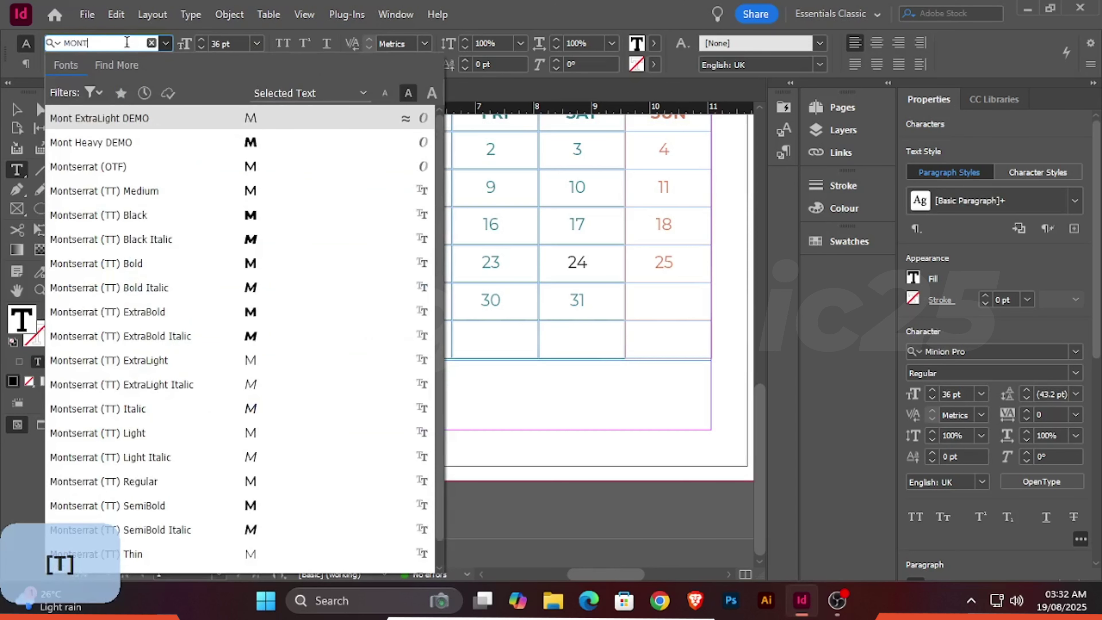
left_click(170, 316)
key("Escape")
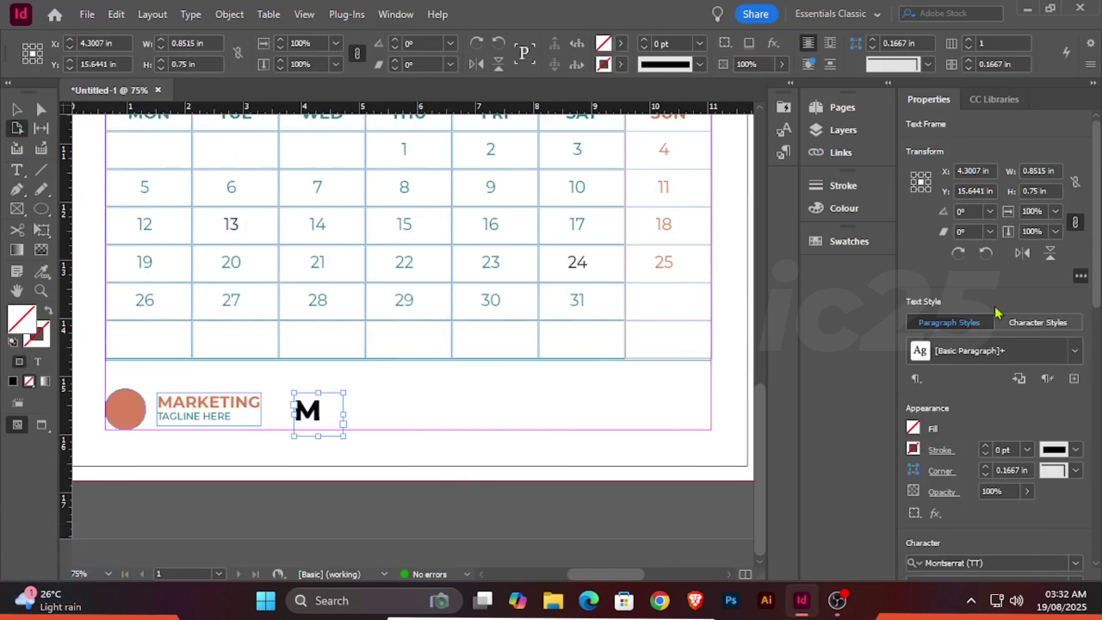
left_click(319, 421)
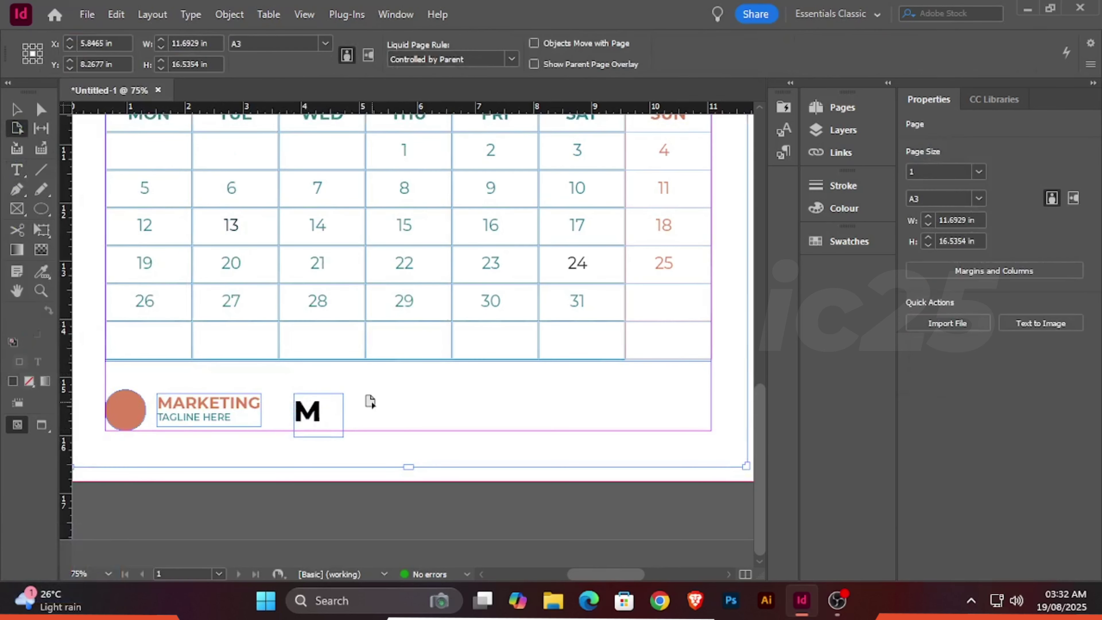
- Colour the letter "M" with the theme teal
key("v")
double_click(308, 410)
key("ctrl+a")
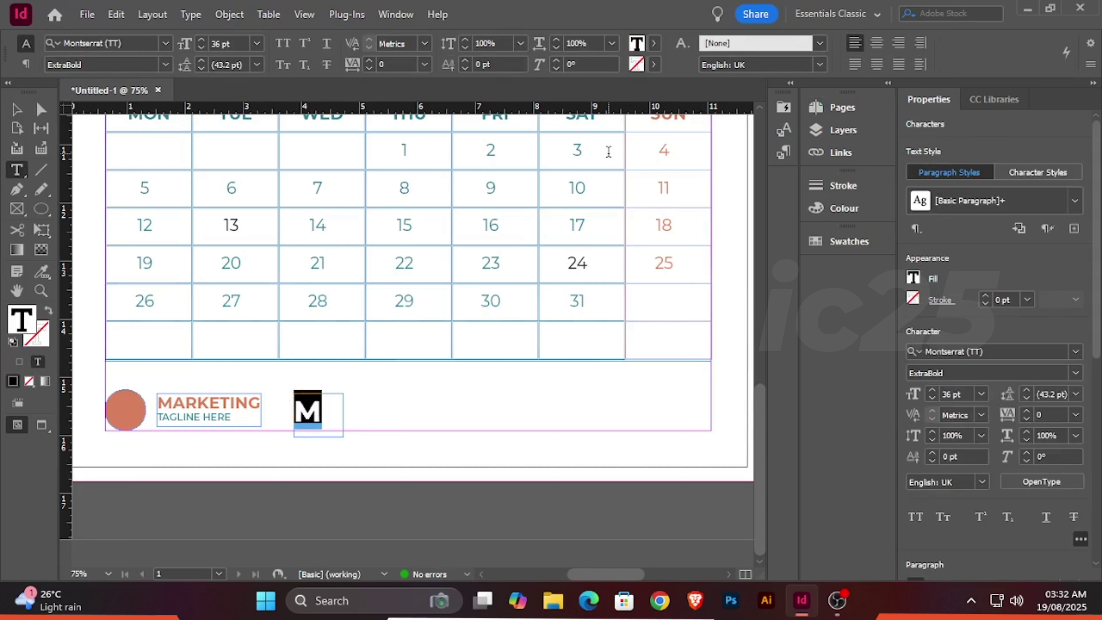
left_click(41, 273)
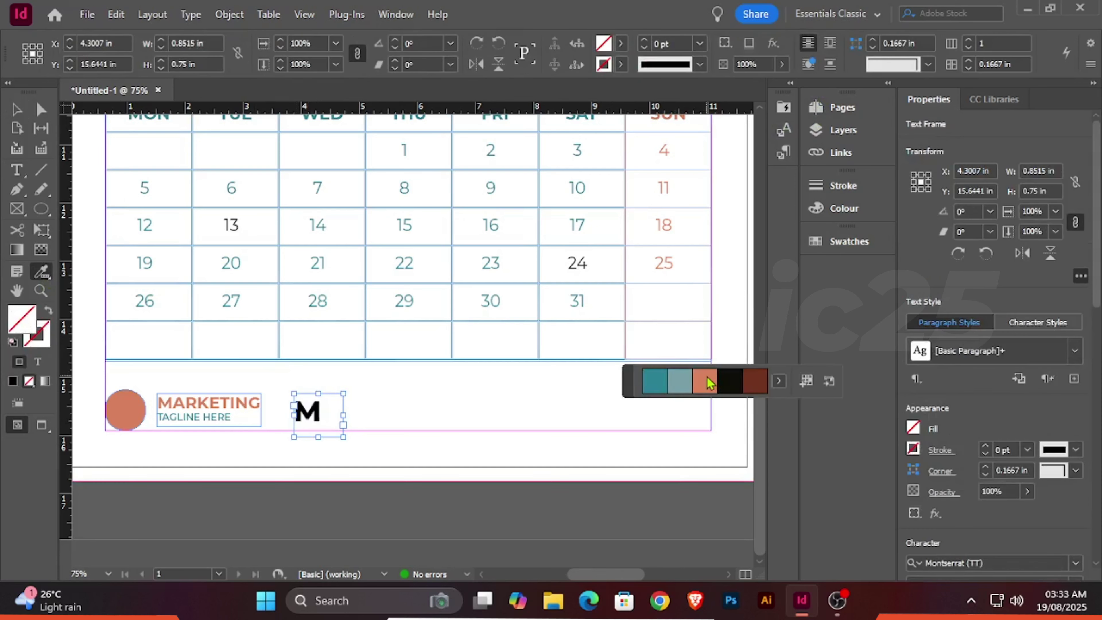
left_click(310, 410)
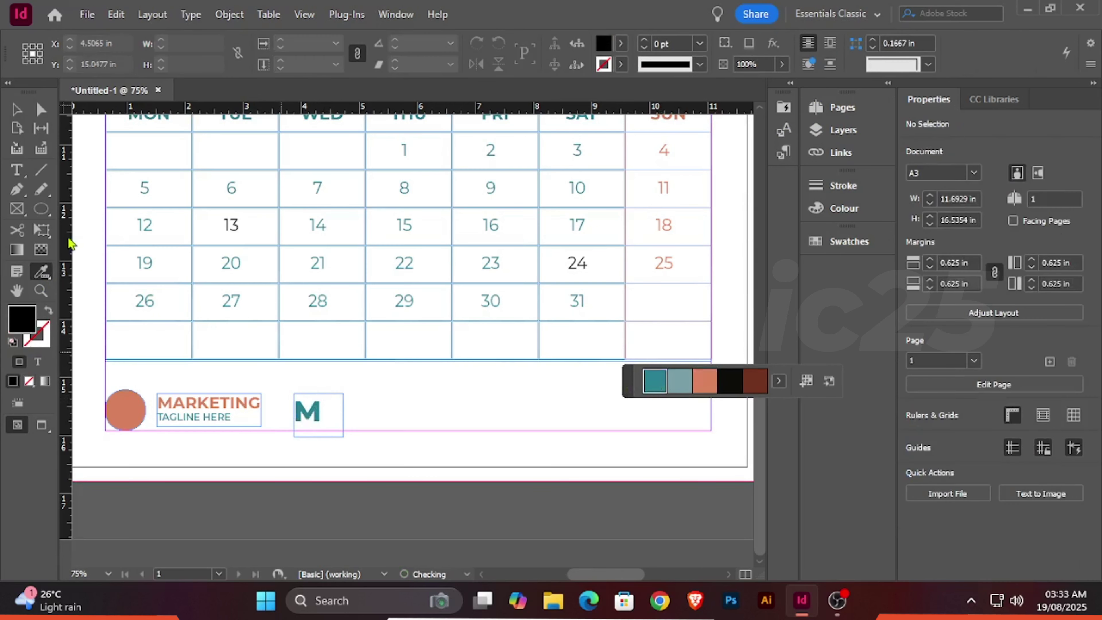
- Centre the letter "M" horizontally within its text frame
key("v")
left_click(308, 410)
double_click(308, 410)
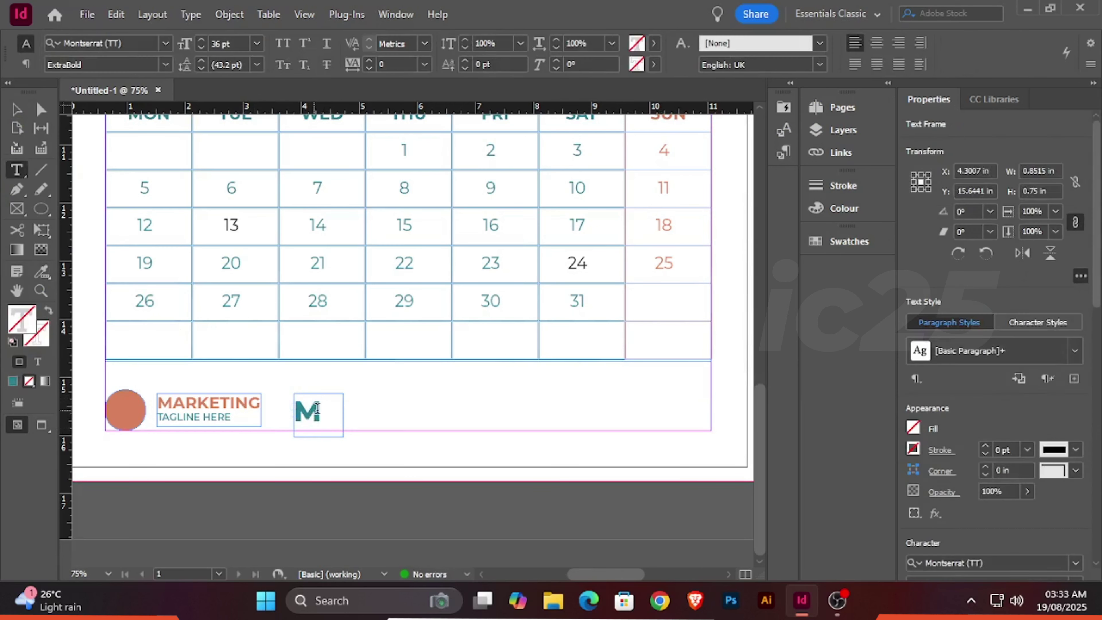
left_click_drag(323, 417, 292, 419)
left_click(877, 43)
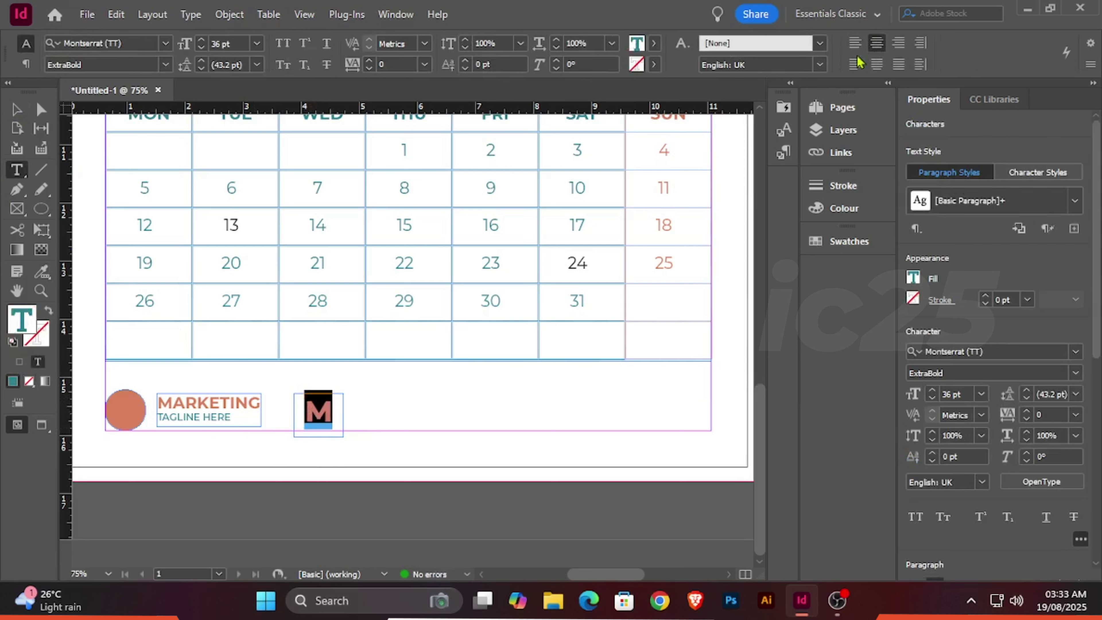
- Reduce the "M" frame's height to 0.58 in and align its horizontal centre with the small orange circle
left_click(18, 109)
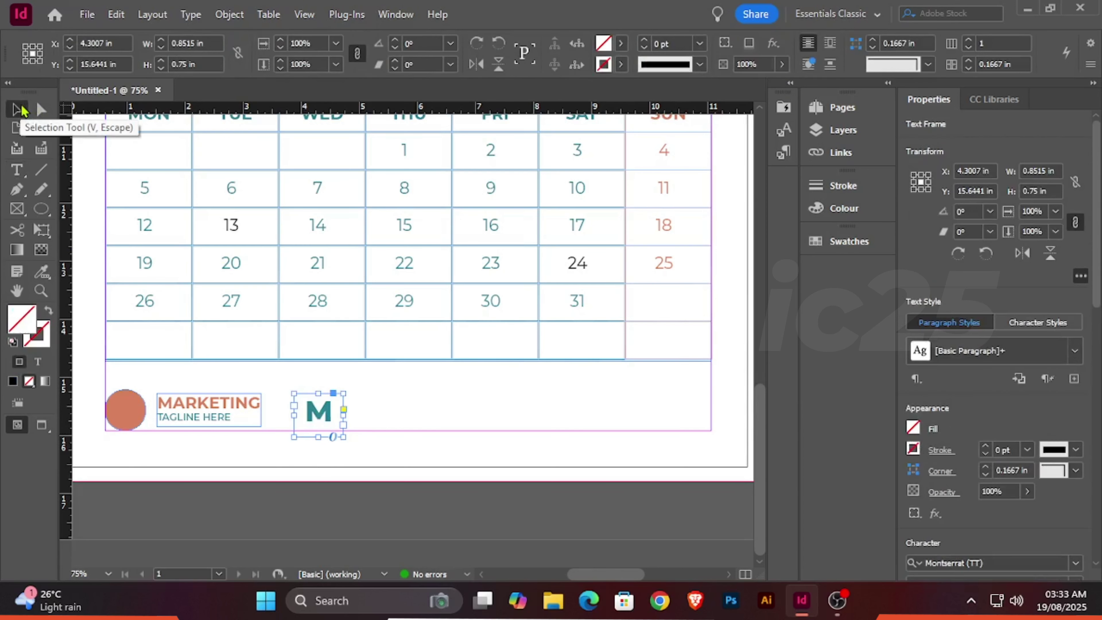
mouse_move(318, 437)
left_mouse_down()
mouse_move(326, 420)
mouse_move(320, 427)
left_mouse_up()
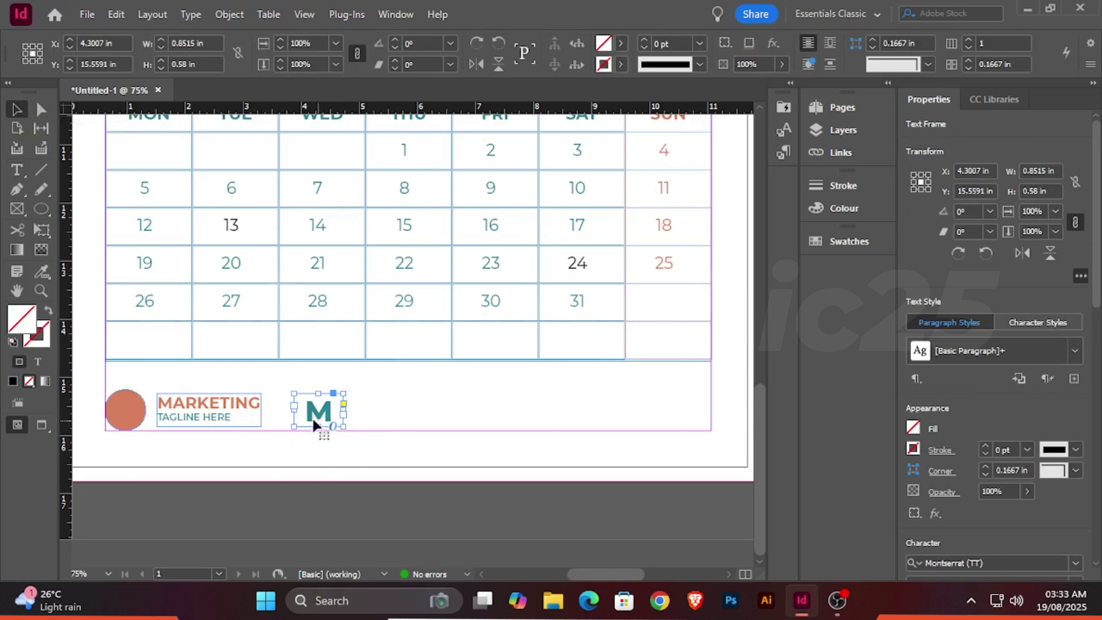
left_click(135, 401, "shift")
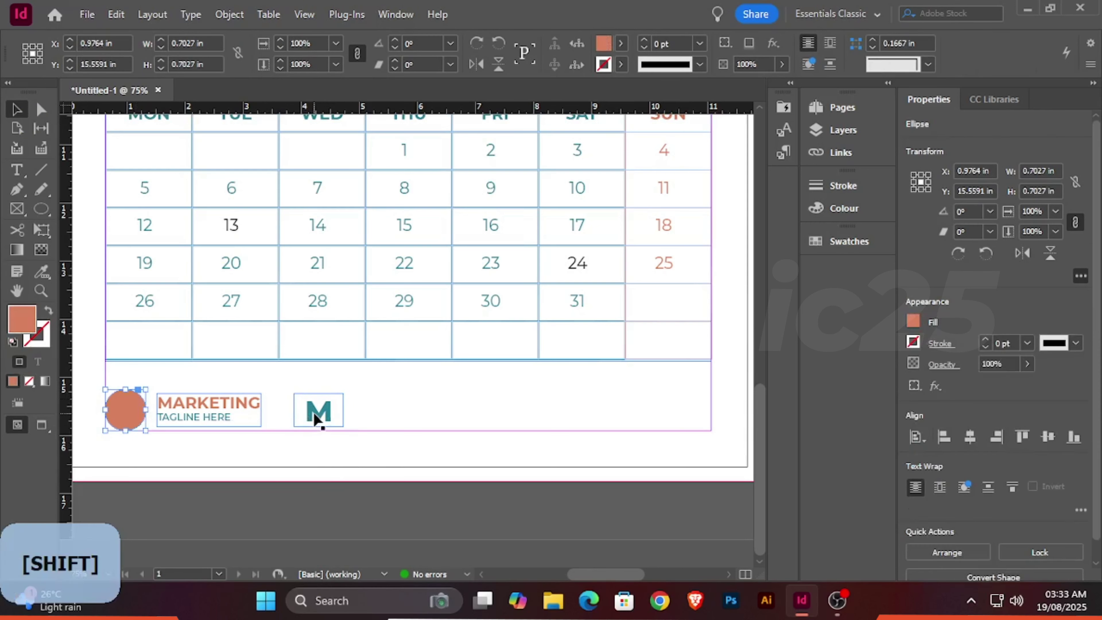
left_click(316, 416)
left_click(137, 409, "shift")
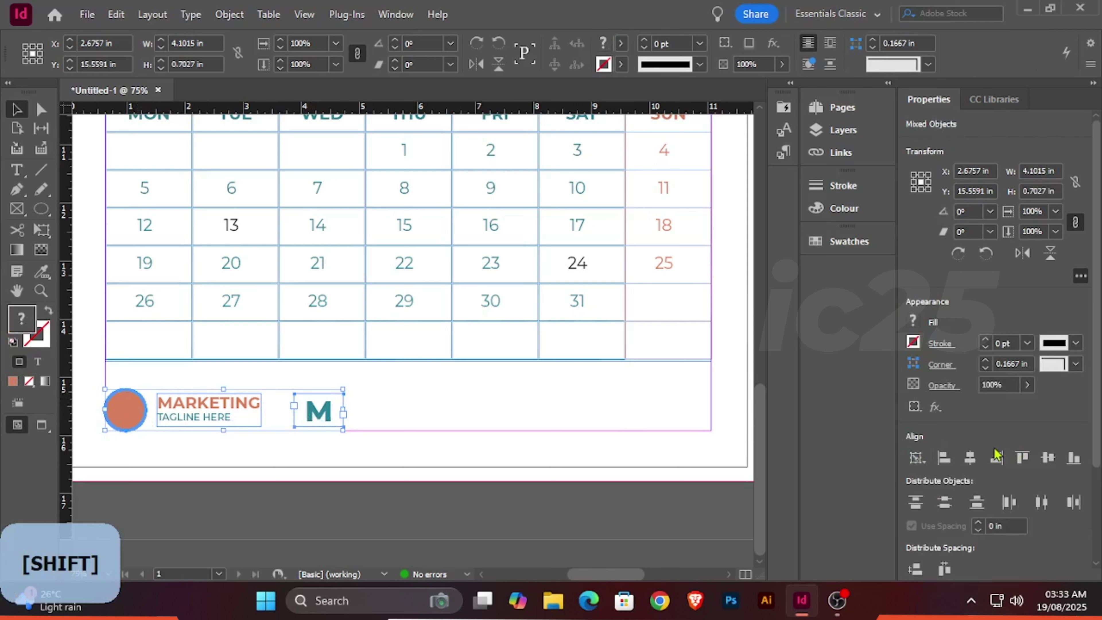
left_click(971, 458)
left_click(443, 523)
key("space")
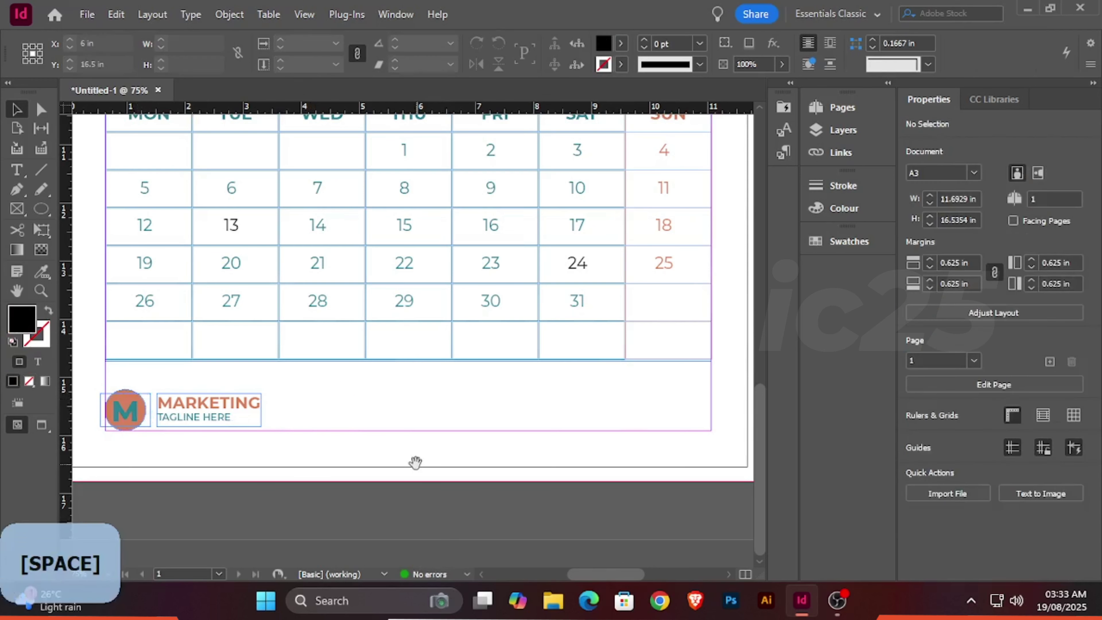
- Recolour the letter "M" in the orange logo circle white (ffffff)
left_click_drag(415, 463, 614, 436)
left_click(614, 432, "ctrl")
left_click(614, 432, "ctrl")
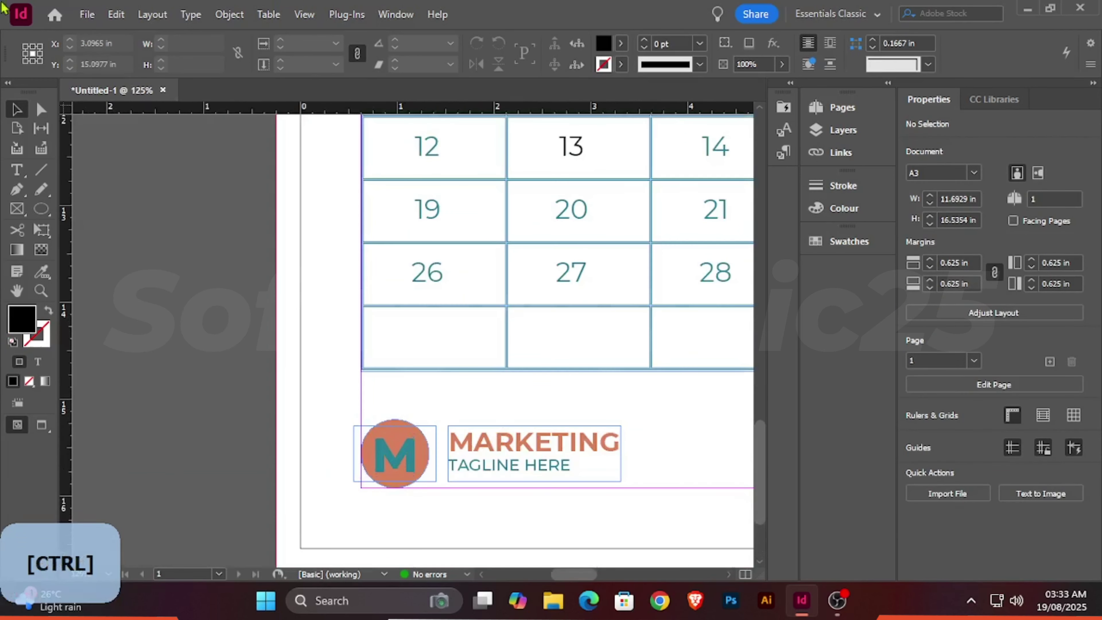
double_click(407, 469)
double_click(408, 468)
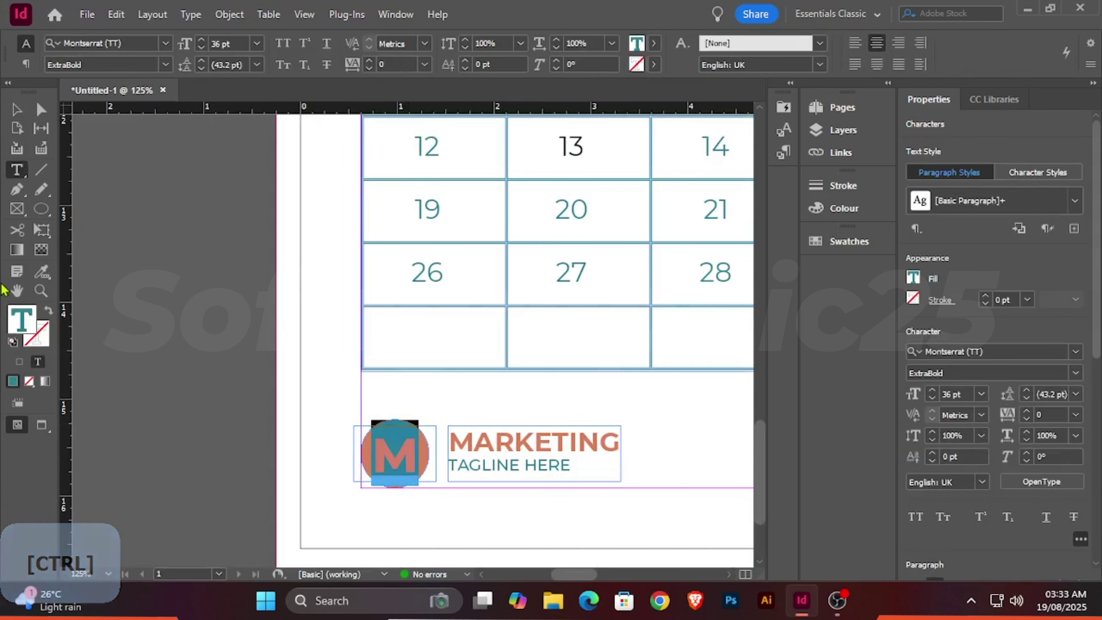
double_click(22, 319)
left_click(582, 272)
left_click_drag(347, 206, 283, 162)
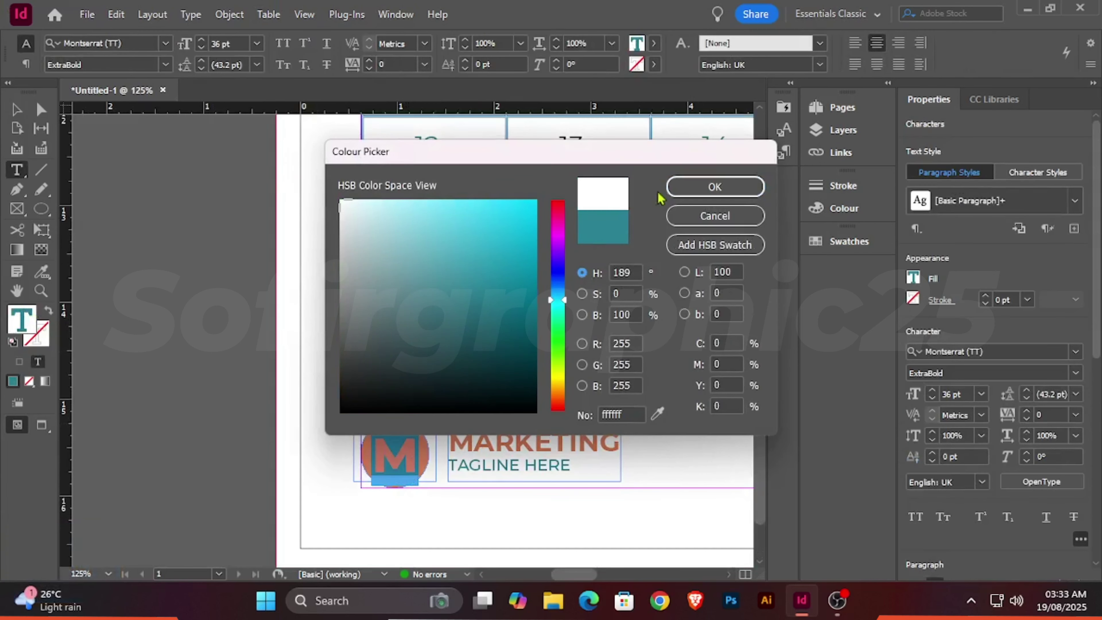
left_click(708, 187)
left_click(20, 110)
left_click(156, 202)
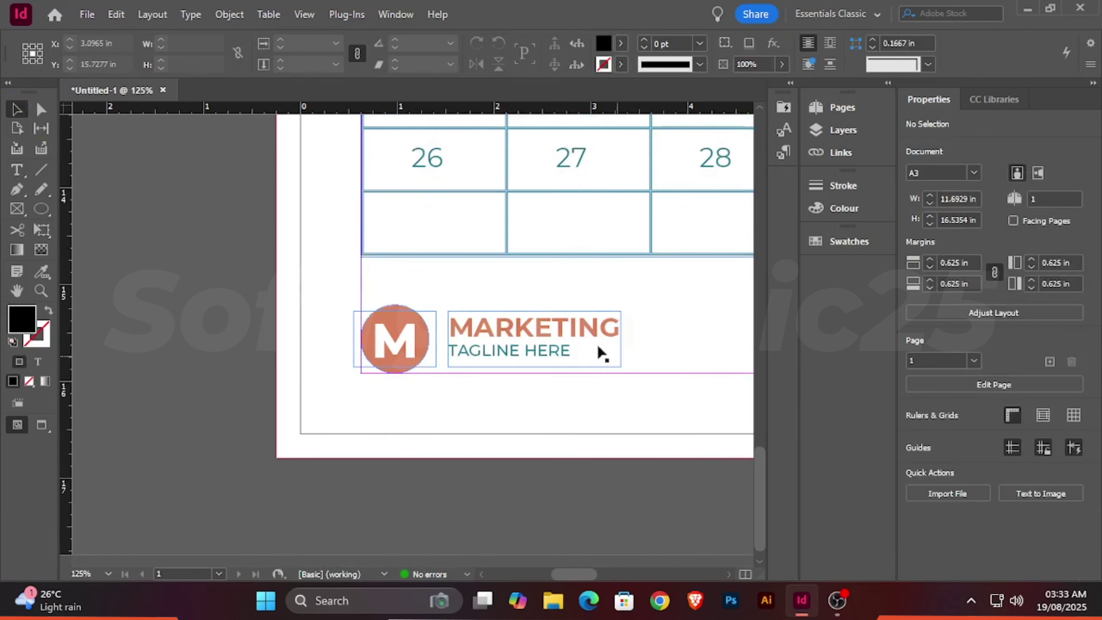
- Apply the teal of the other dates to the black date 13 with the Eyedropper
left_click_drag(597, 352, 374, 289)
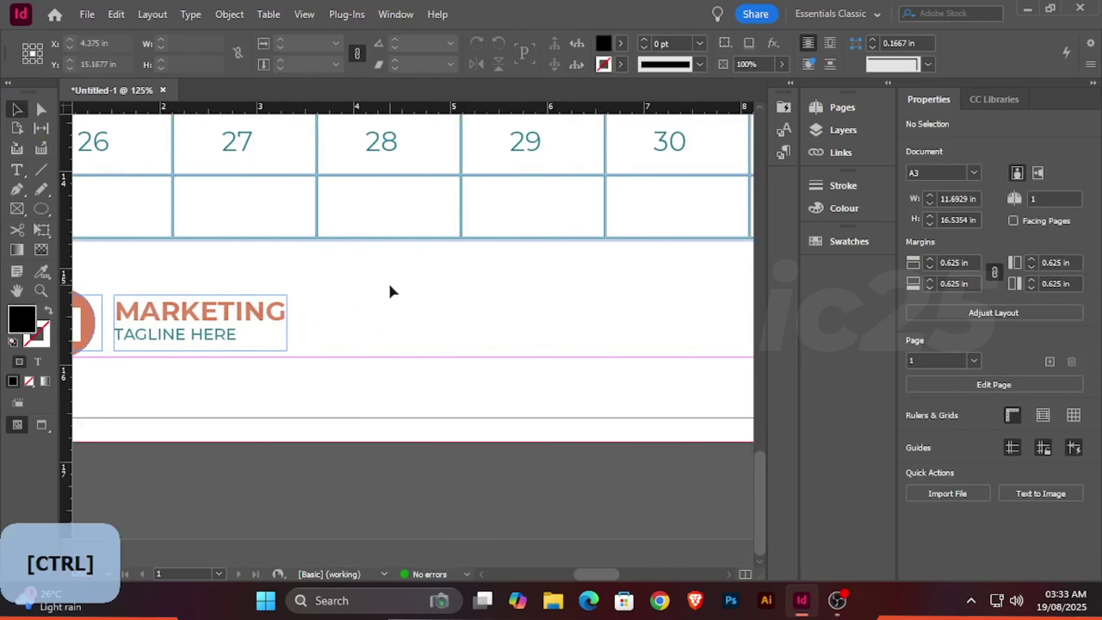
key("ctrl+minus")
key("ctrl+minus")
key("ctrl+minus")
key("ctrl+equal")
key("ctrl+equal")
key("ctrl+equal")
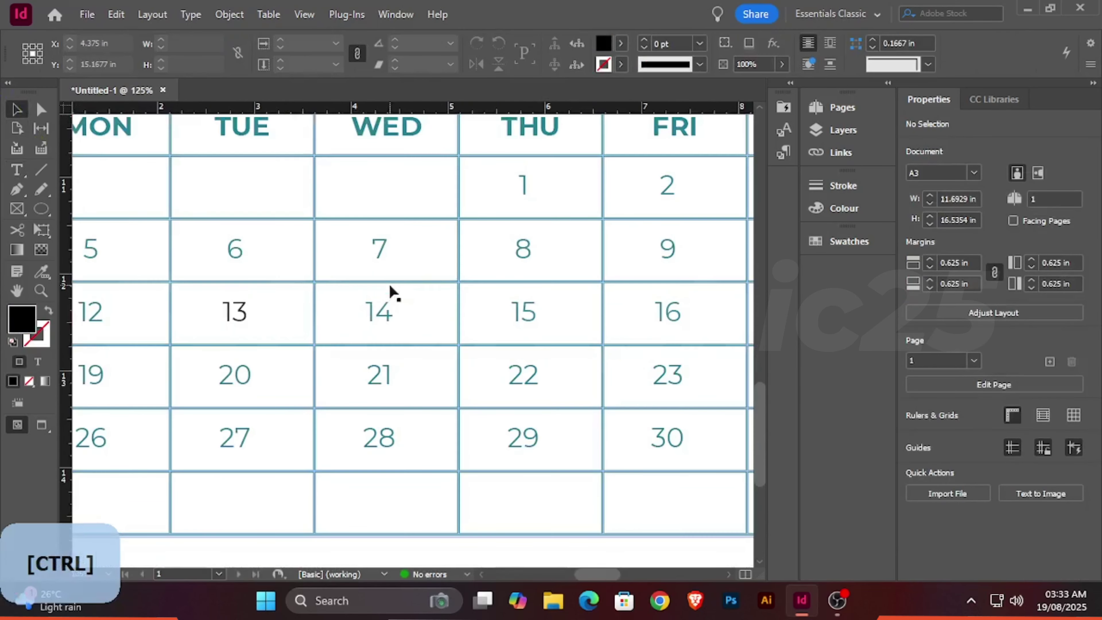
key("ctrl+minus")
key("ctrl+minus")
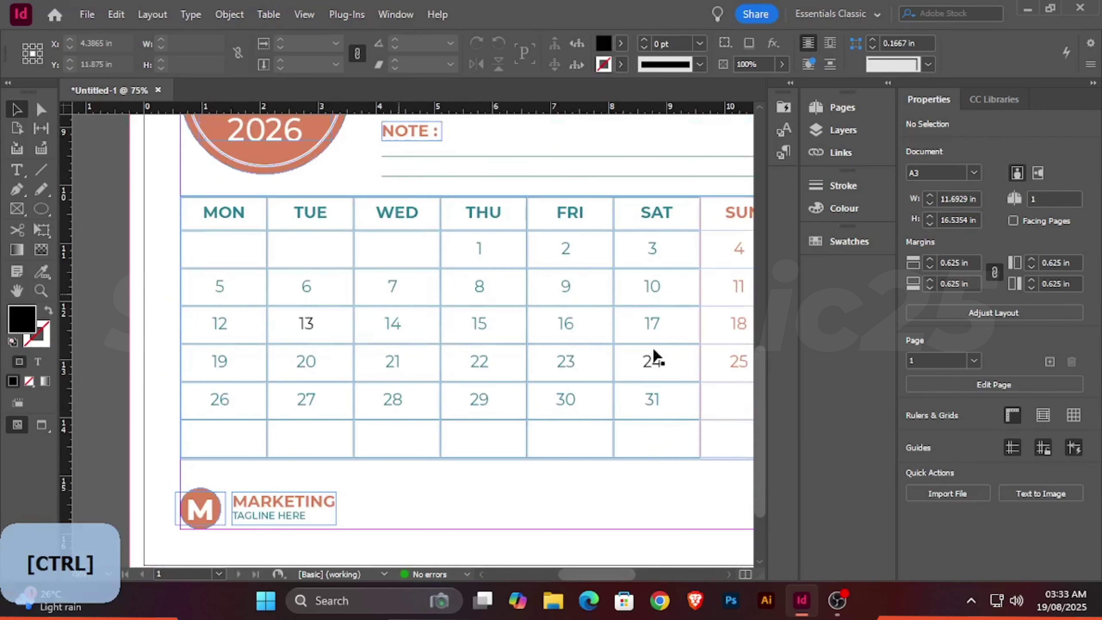
left_click(41, 272)
left_click(291, 290)
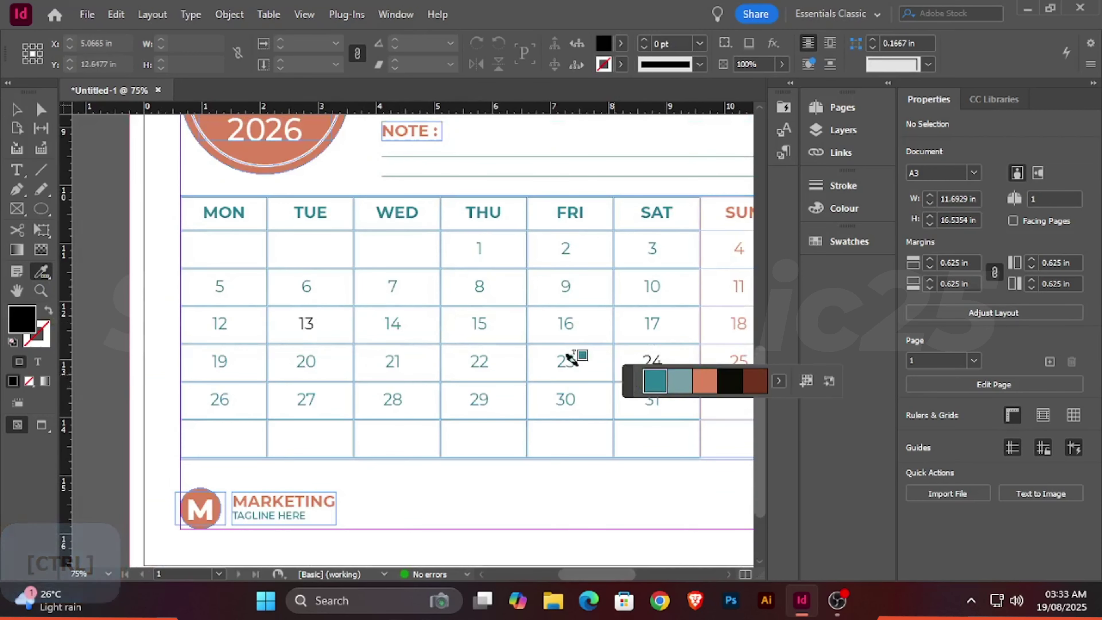
left_click(27, 112)
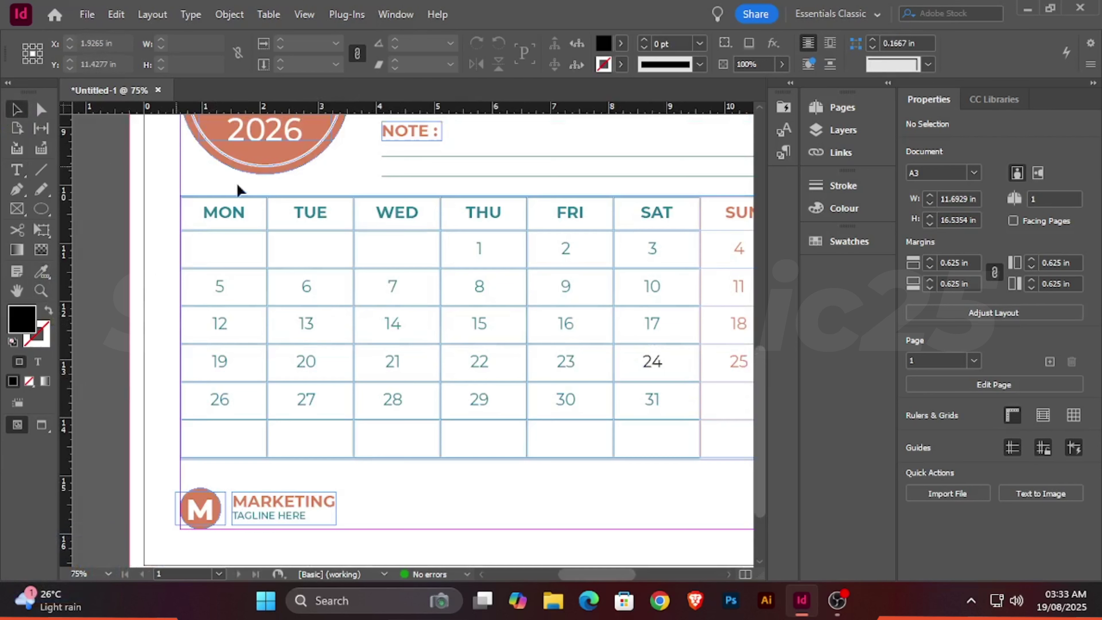
- Apply the theme teal to the black date 24 with the Eyedropper
left_click(41, 271)
left_click(496, 299)
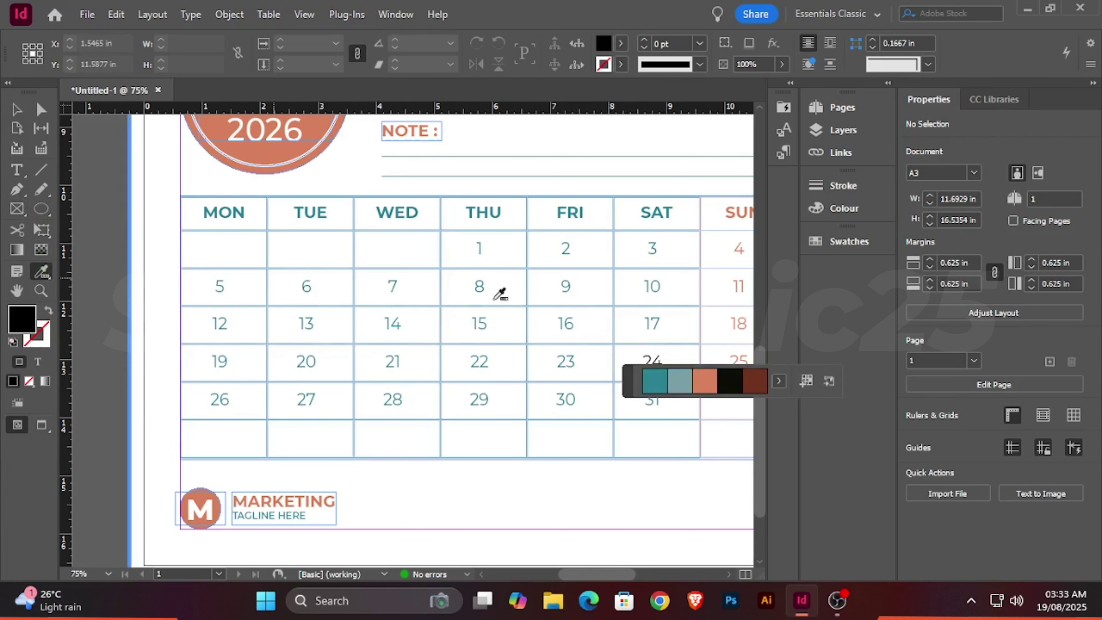
left_click(656, 378)
scroll(656, 365, "down", 2)
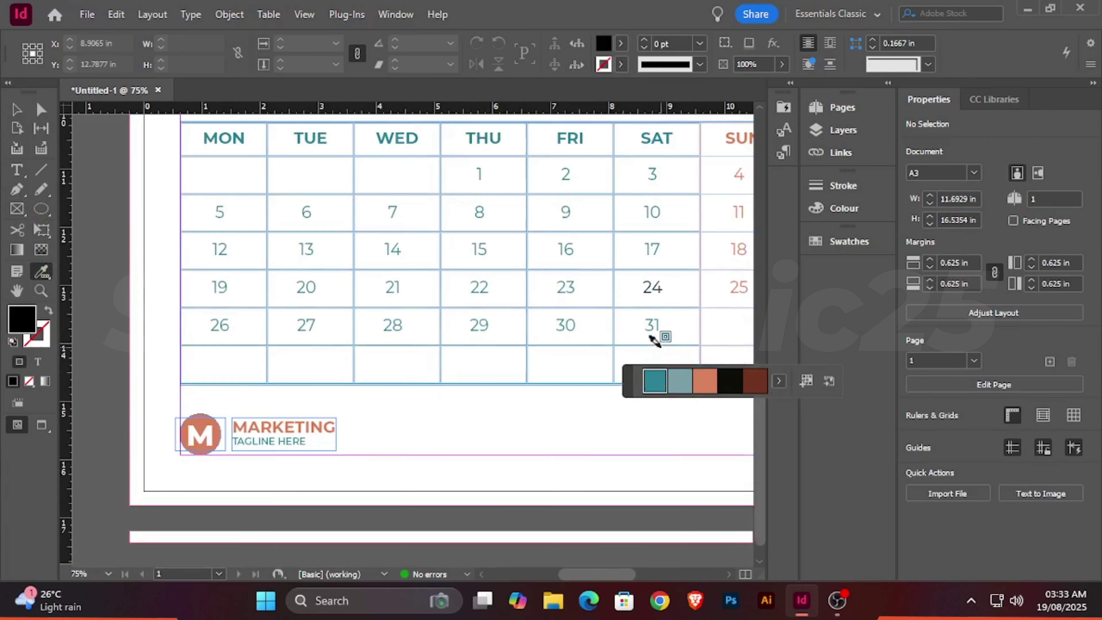
left_click(637, 277)
key("v")
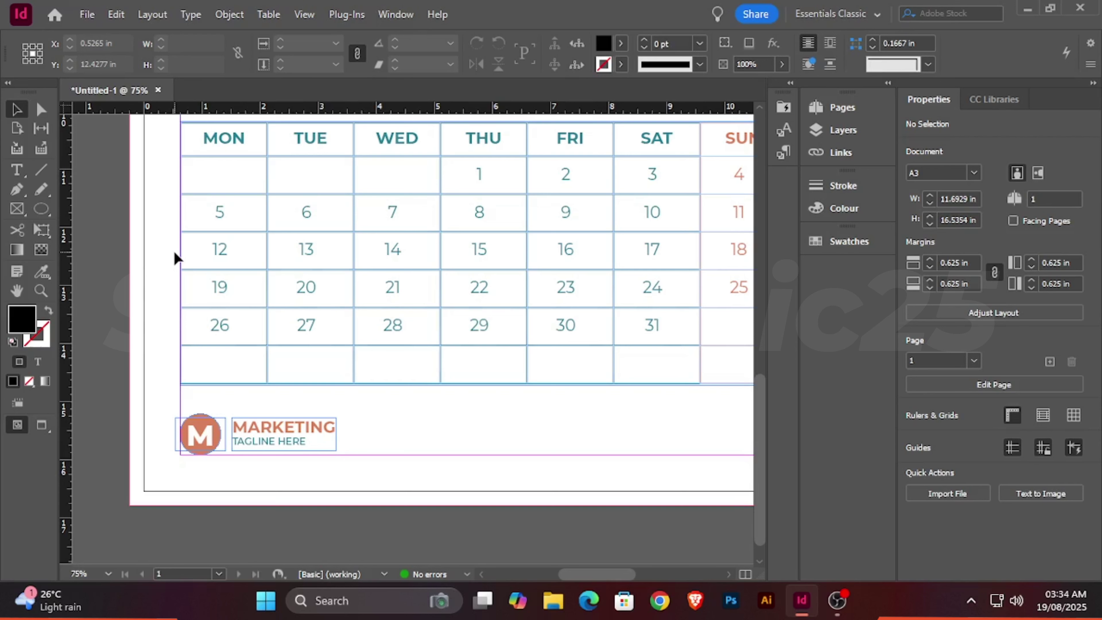
- Duplicate the MARKETING text frame to its right at X about 4.70 in and remove the copy's heading line
key("space")
left_click_drag(470, 470, 352, 391)
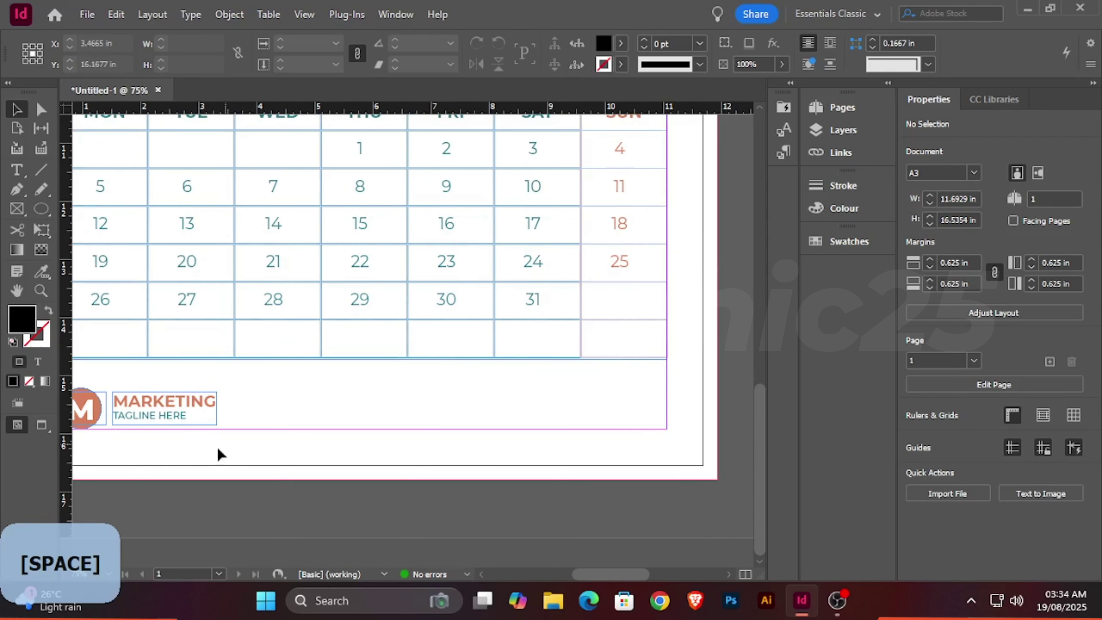
left_click_drag(178, 404, 236, 401)
double_click(308, 401)
key("Delete")
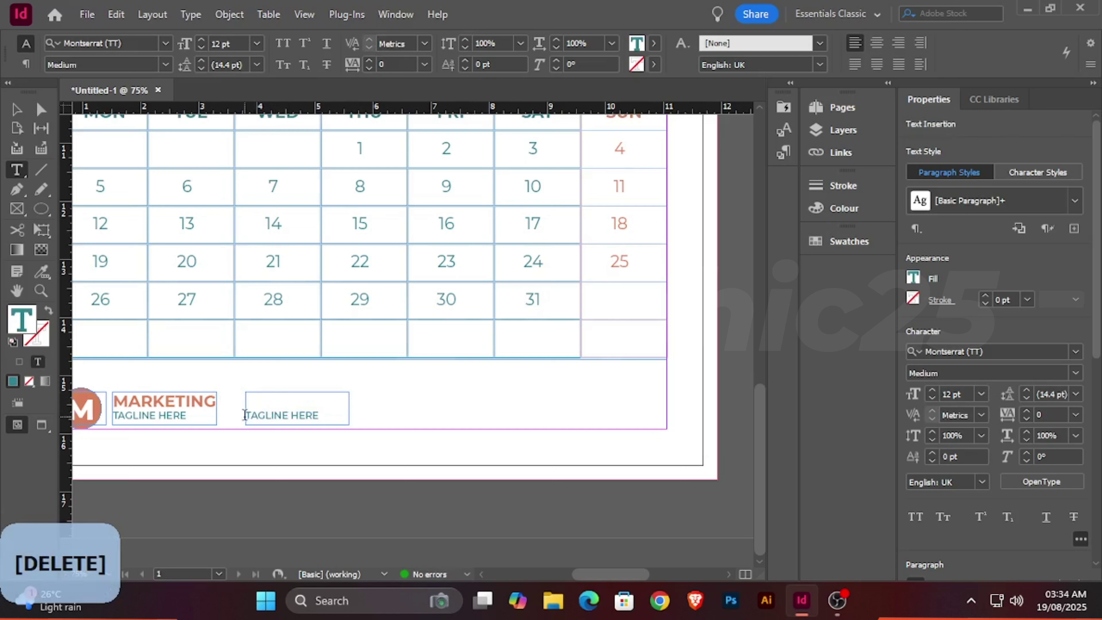
key("BackSpace")
- Replace the copy's "TAGLINE HERE" text with a placeholder phone number, its digits separated into groups of three
left_click_drag(320, 397, 207, 395)
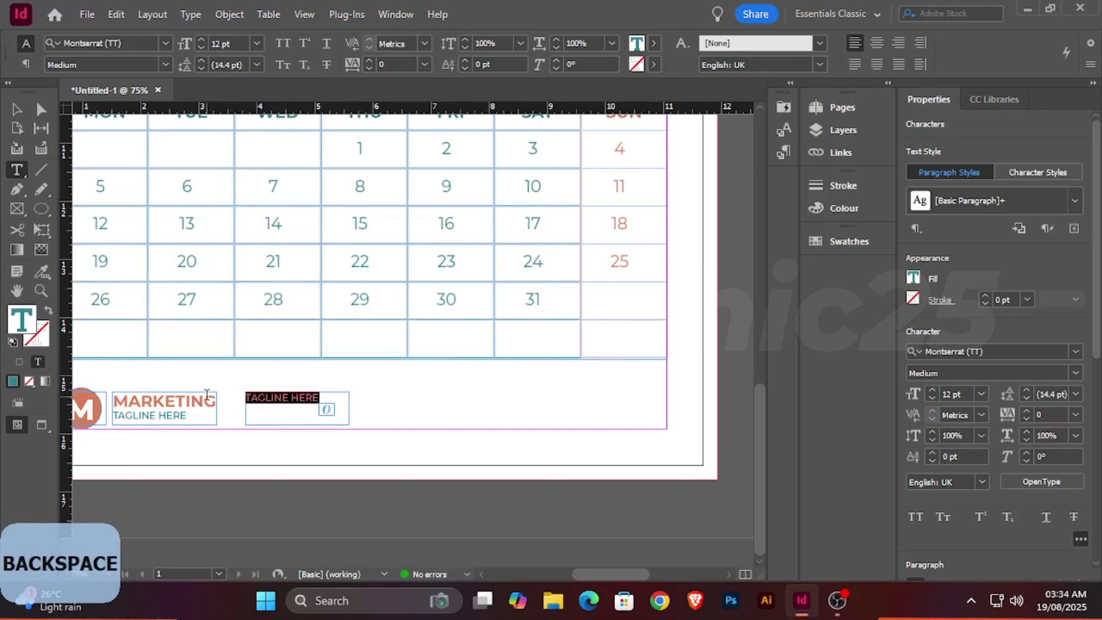
key("Caps_Lock")
type("00")
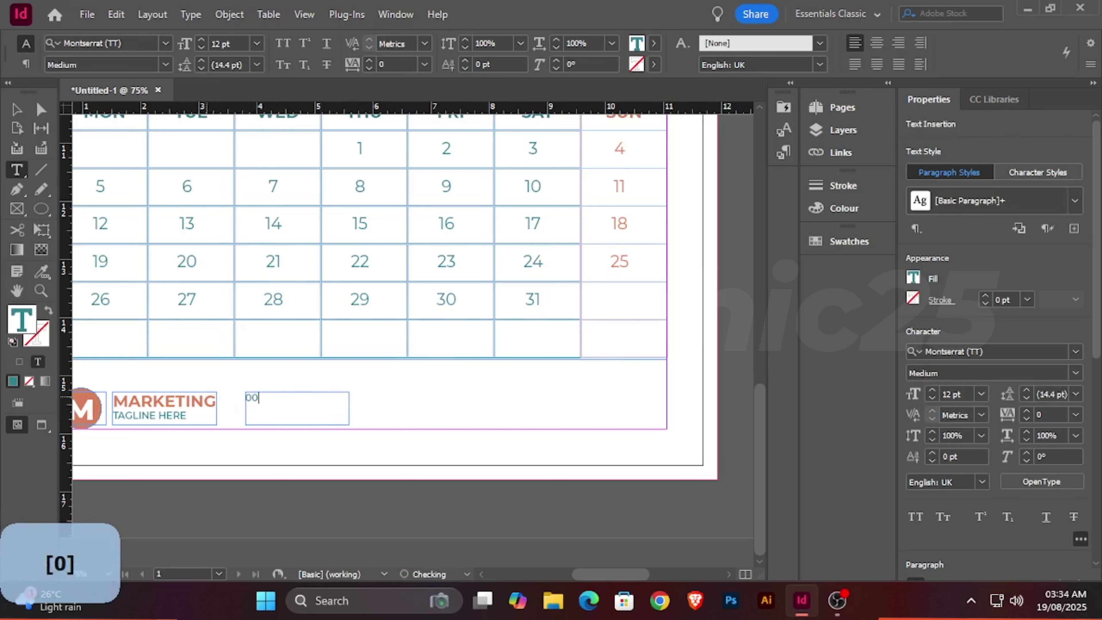
type("0 123 456789")
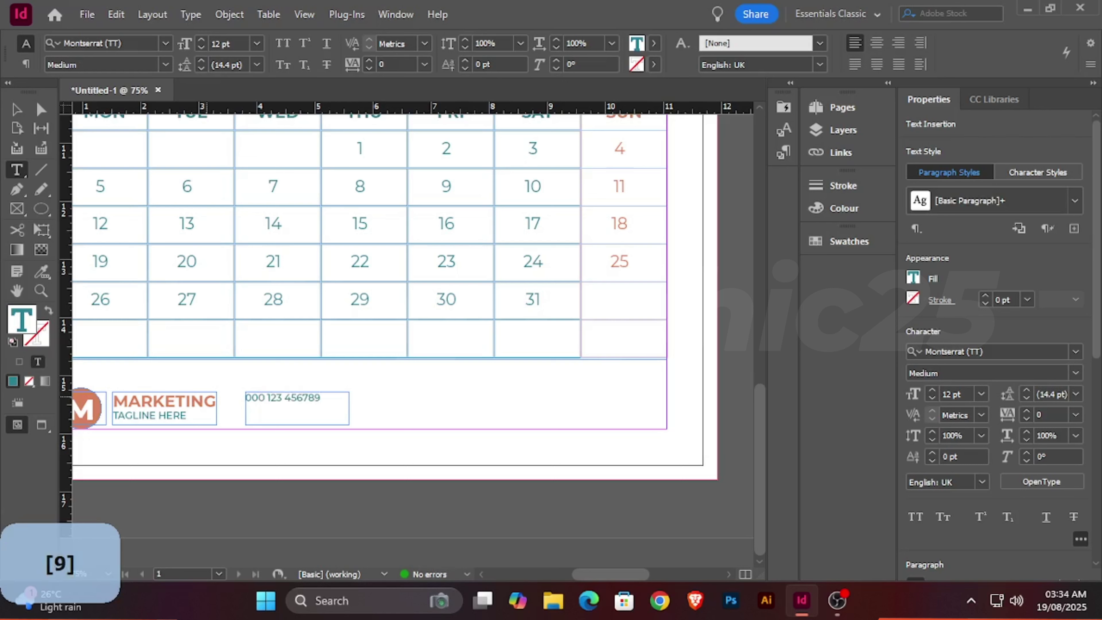
left_click(298, 398)
key("space")
- Copy the phone number and paste it as a second line in the same frame
triple_click(298, 398)
key("ctrl+c")
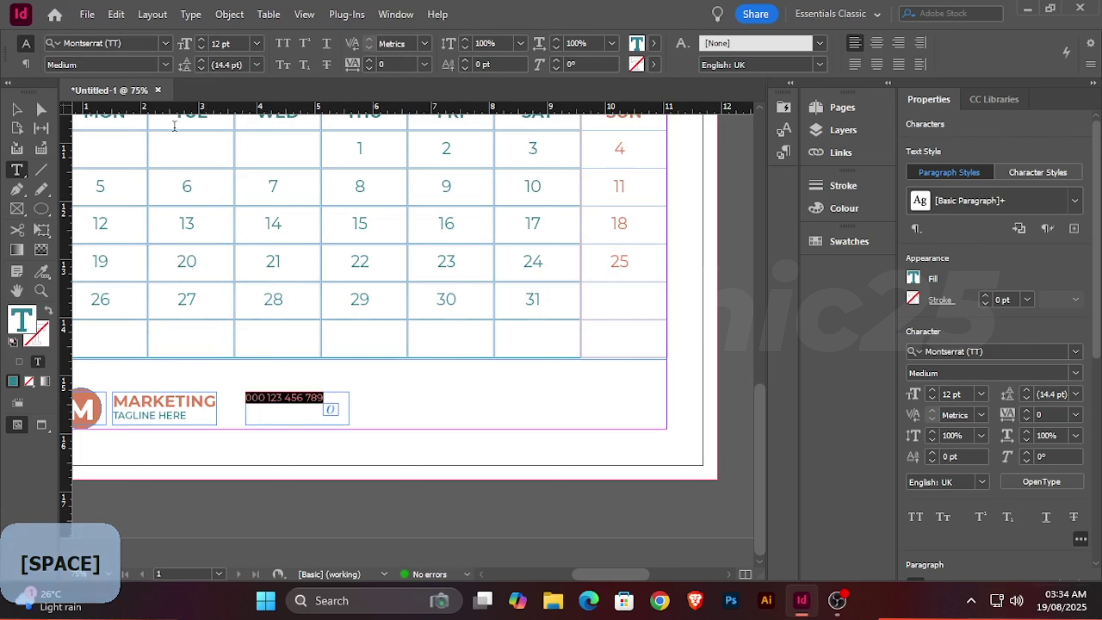
left_click(113, 16)
left_click(174, 85)
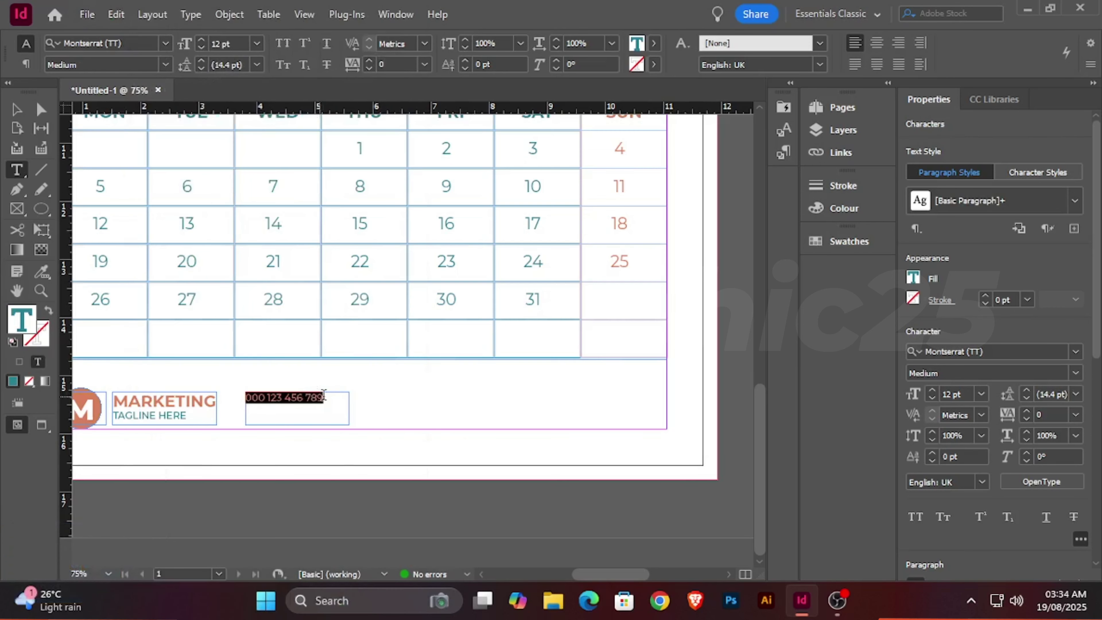
left_click(323, 395)
key("Return")
key("ctrl+v")
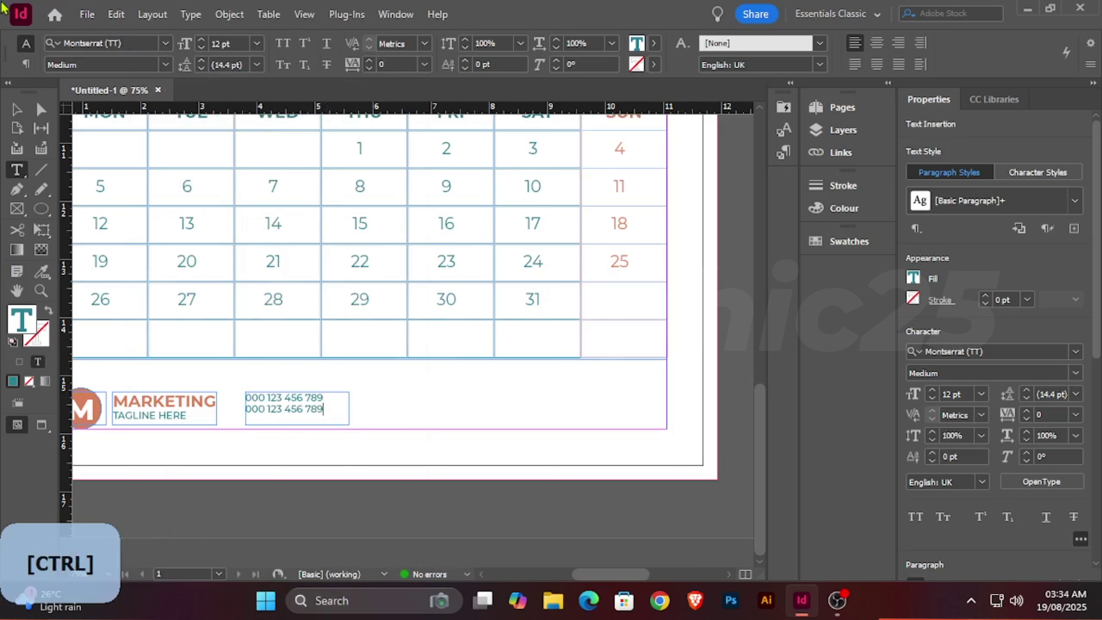
- Colour both phone number lines dark grey (373737)
key("ctrl+a")
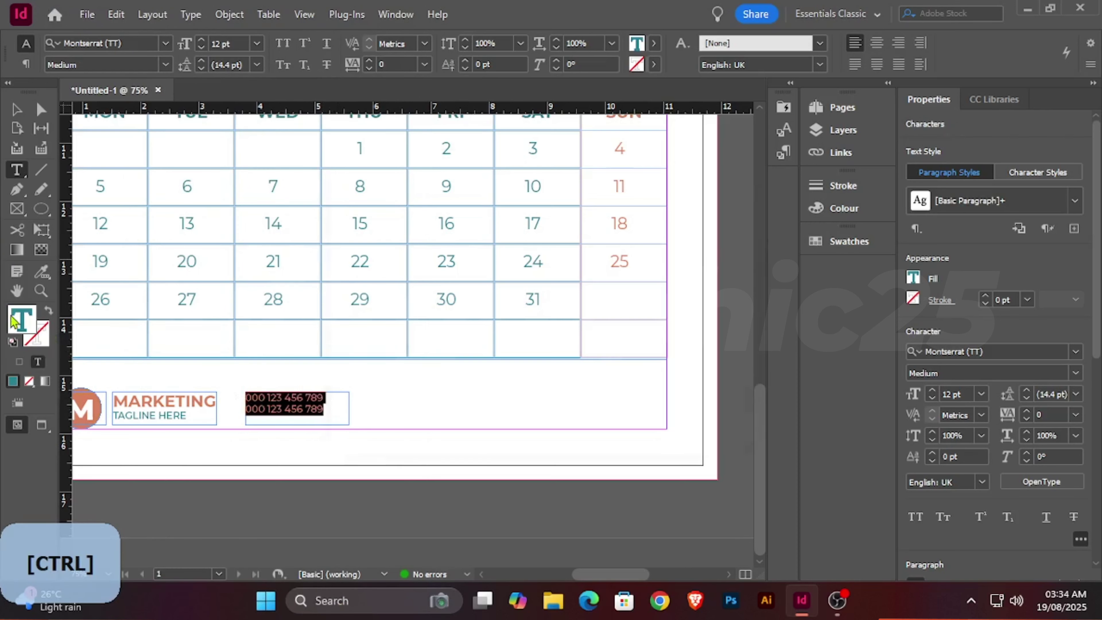
double_click(13, 321)
left_click(582, 272)
left_click_drag(341, 372, 341, 366)
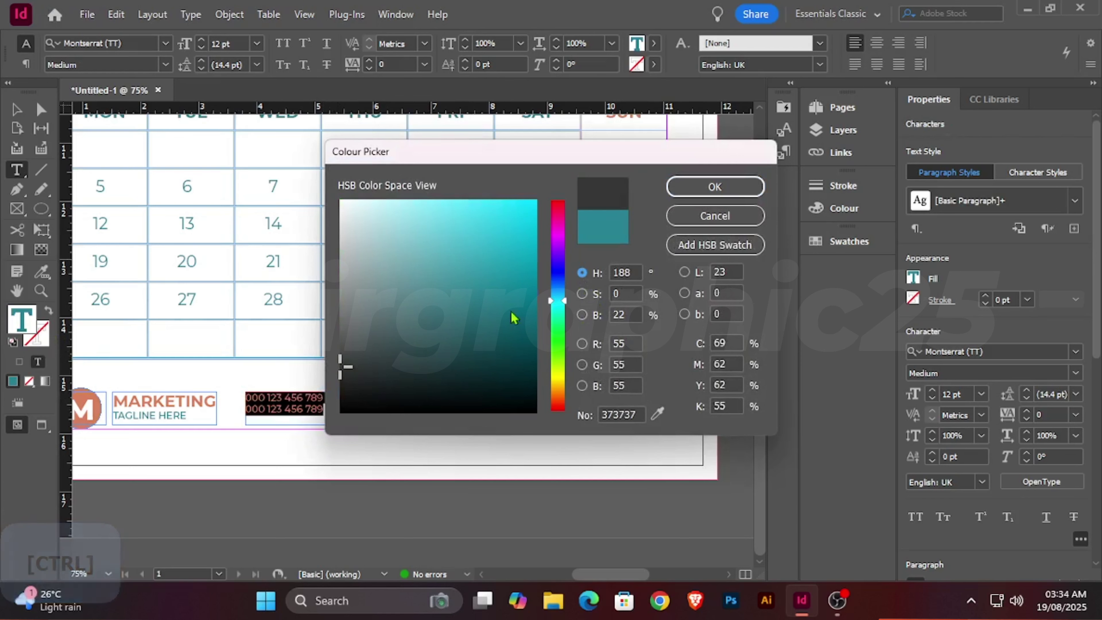
left_click(715, 187)
key("Escape")
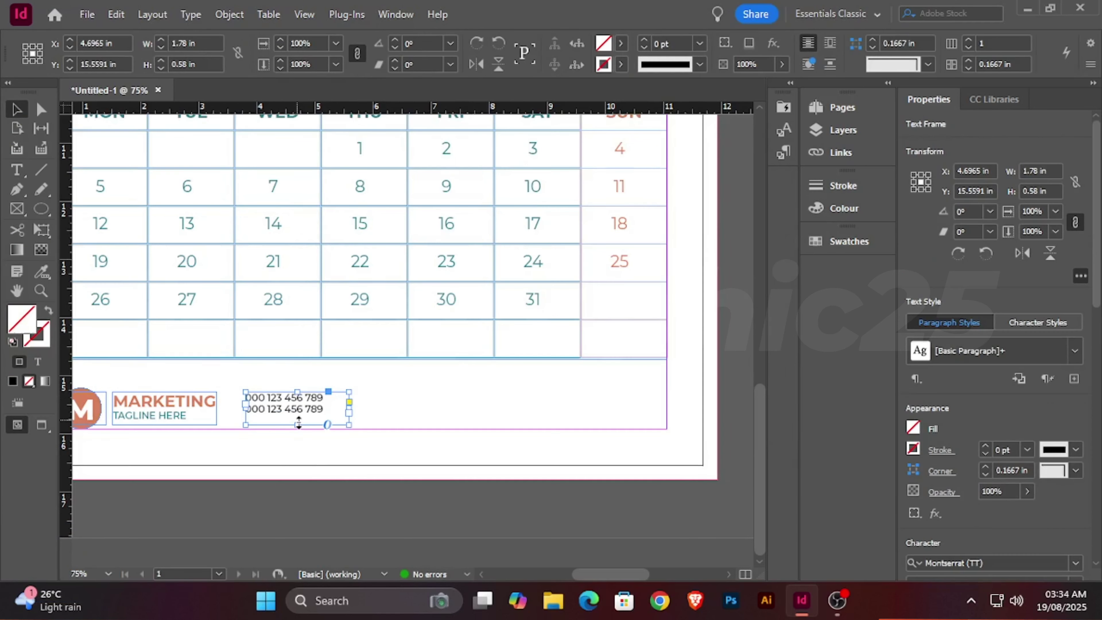
- Reduce the phone frame's height to 0.3986 in and align its vertical centre with the MARKETING text frame
left_click_drag(298, 423, 308, 415)
left_click(208, 403, "shift")
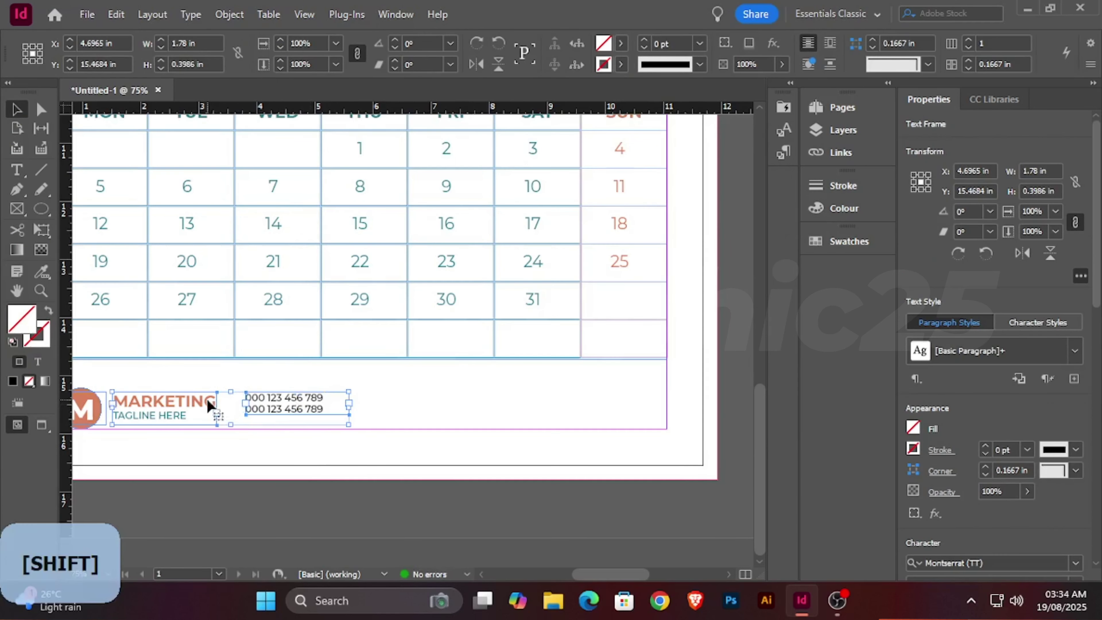
left_click(208, 404, "shift")
scroll(1044, 396, "down", 10)
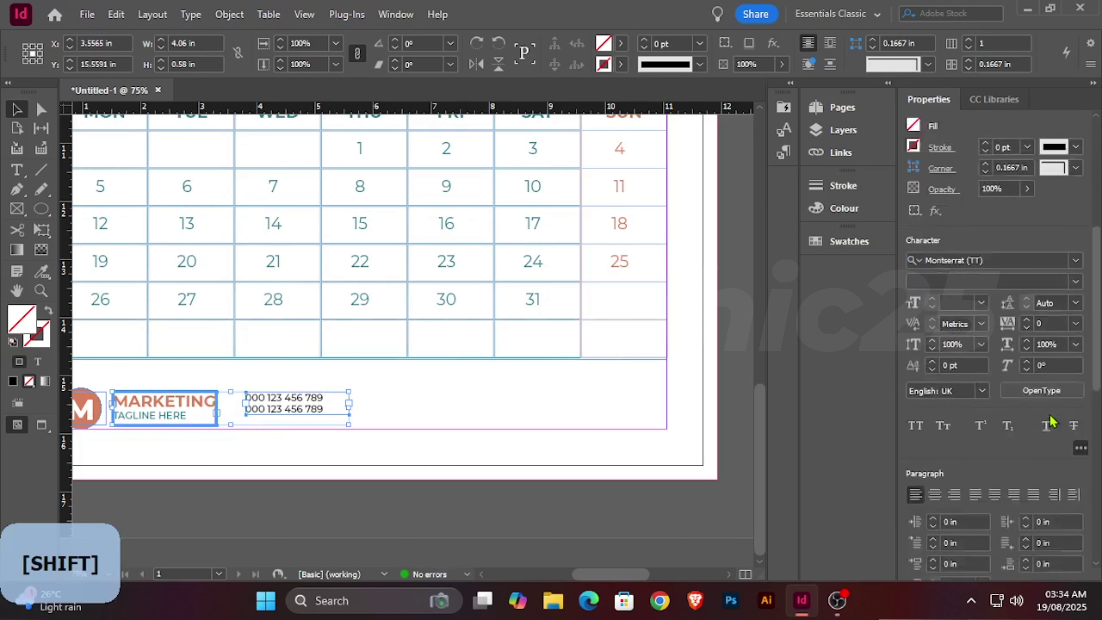
left_click(1048, 537)
left_click(536, 504)
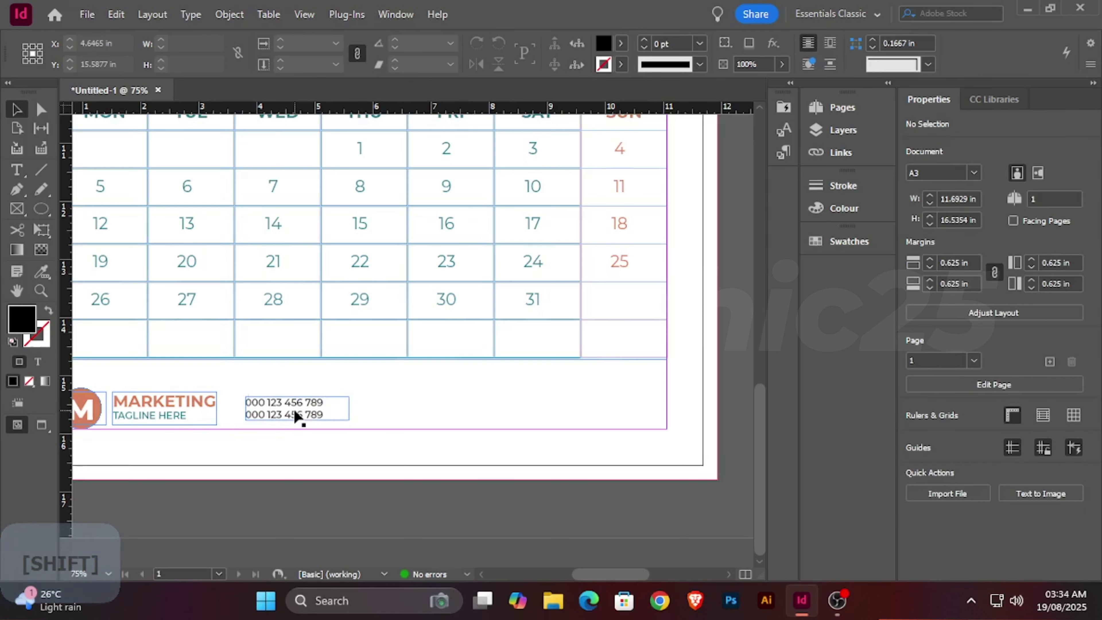
- Duplicate the phone frame to its right at X about 7.06 in and replace its first line with a placeholder e-mail address
left_click(345, 421)
left_click_drag(318, 415, 386, 402)
double_click(450, 408)
type("In")
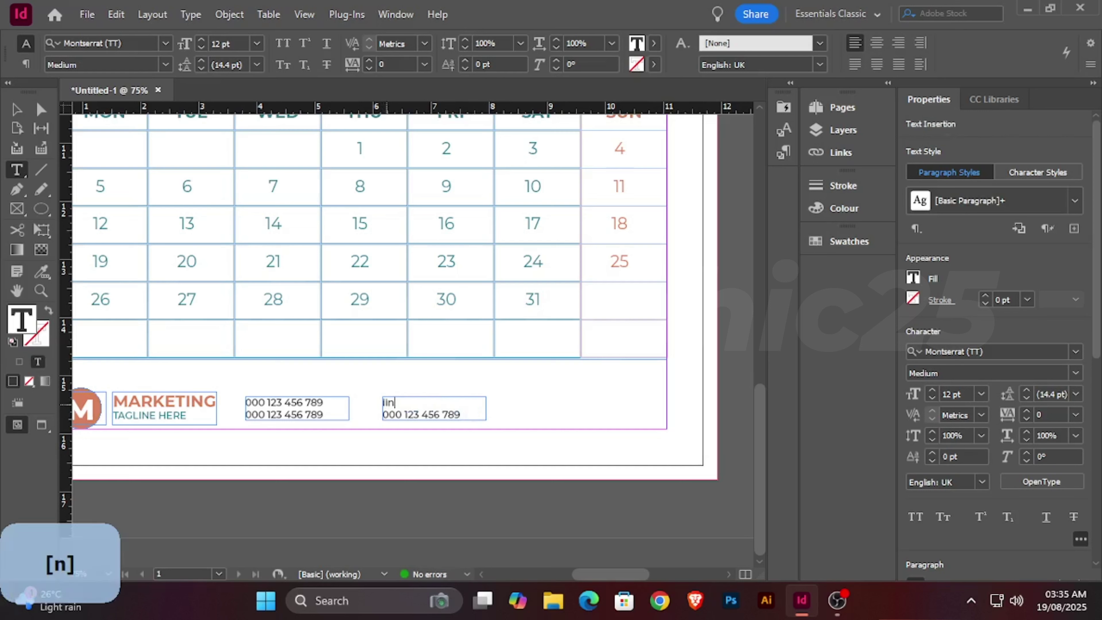
key("BackSpace")
type("nfo")
key("shift")
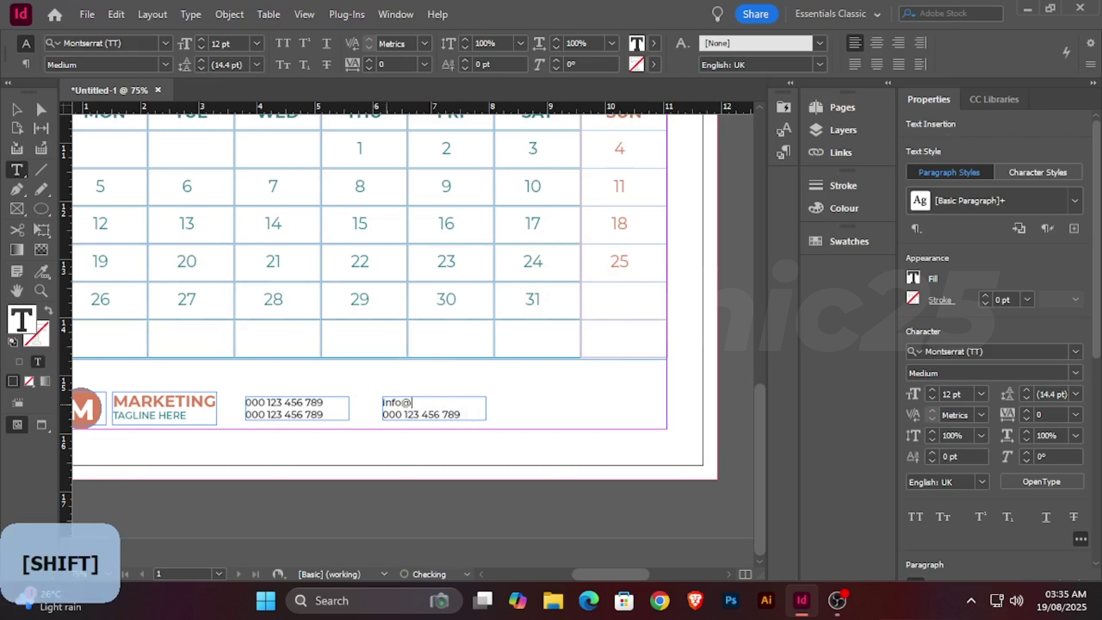
type("@example")
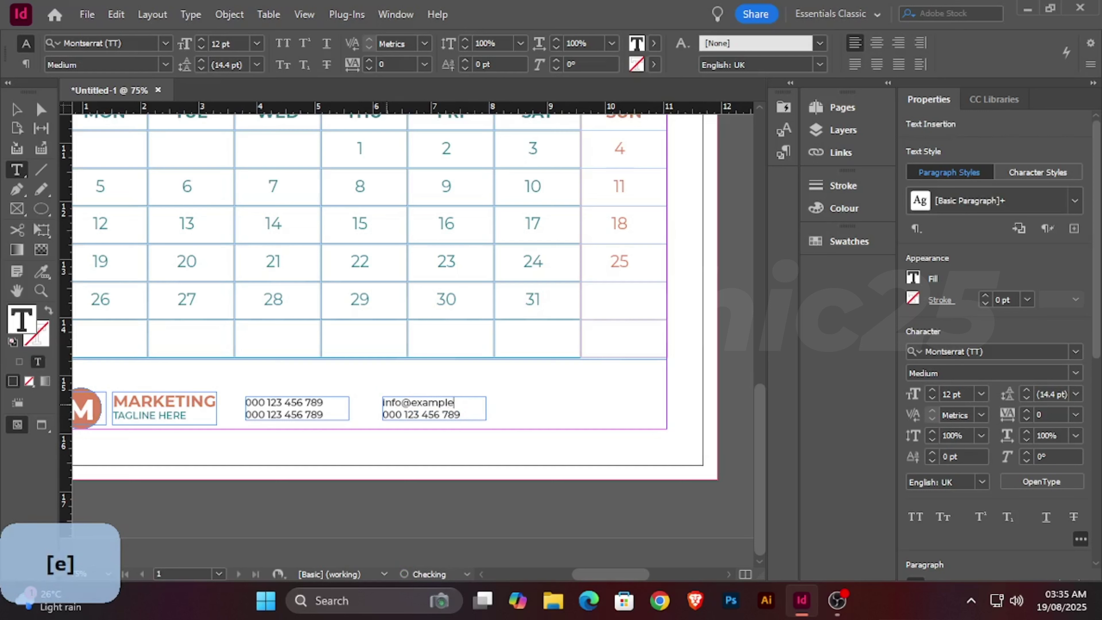
type(".com")
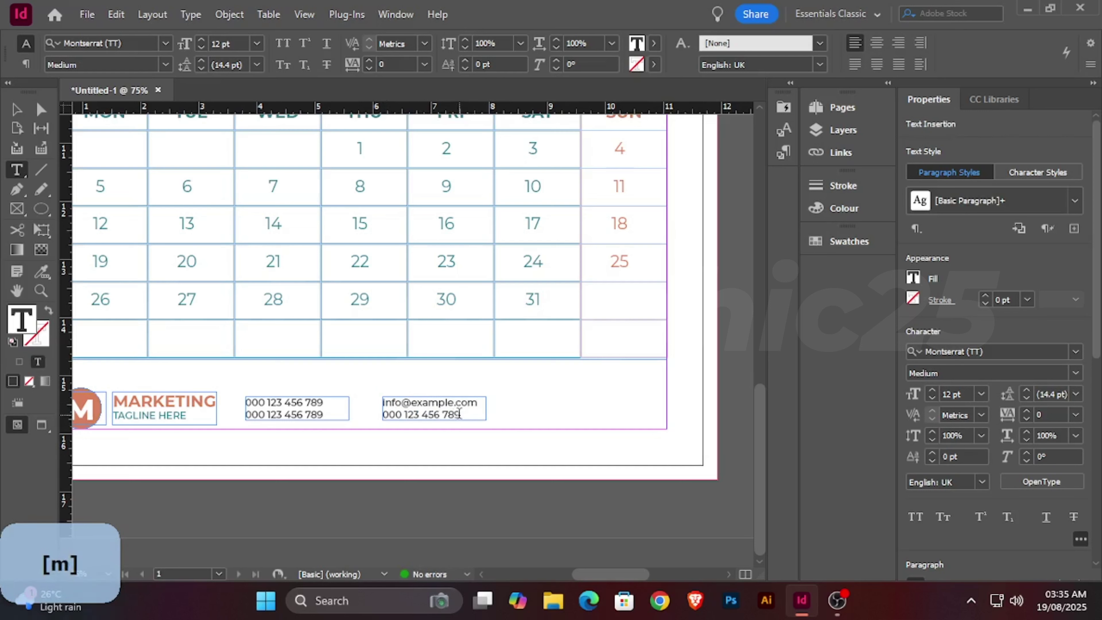
left_click_drag(461, 415, 383, 415)
type("www")
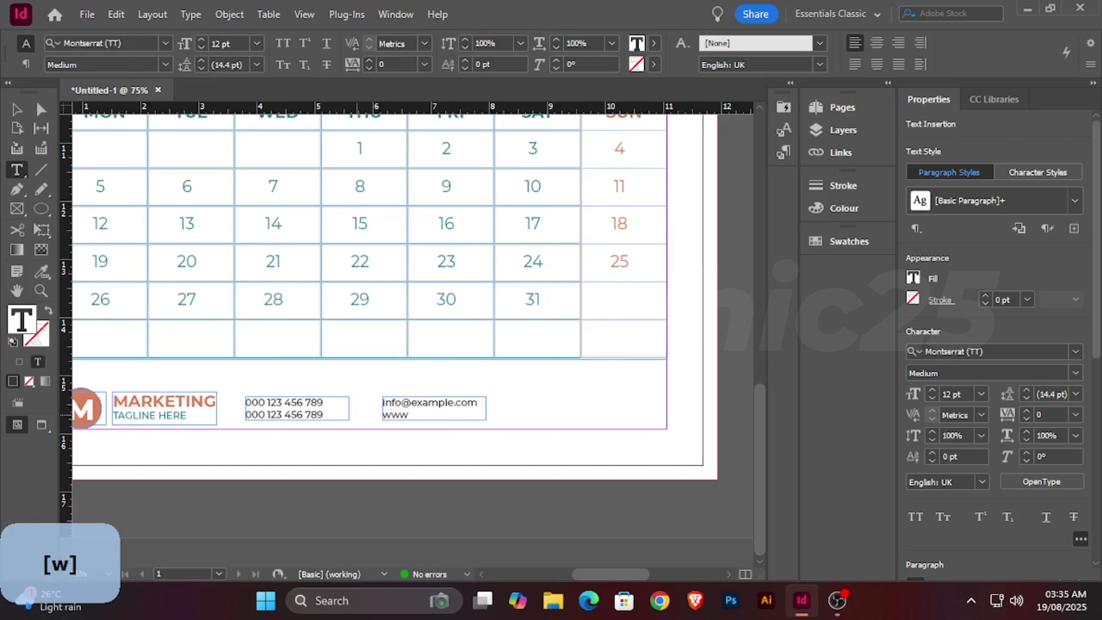
type(".example.com")
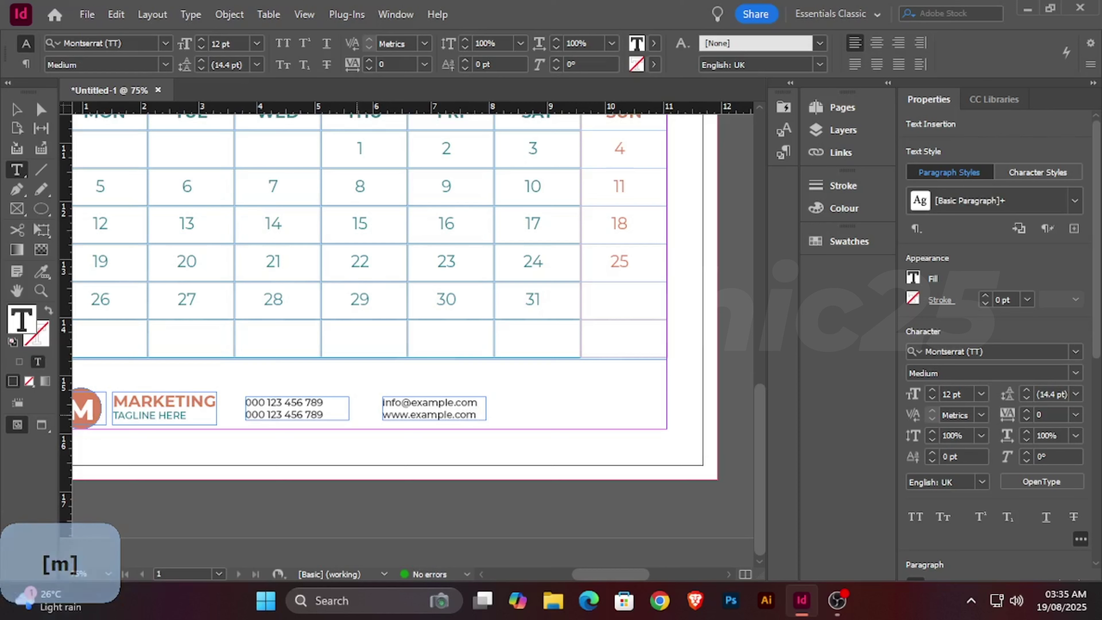
left_click(24, 114)
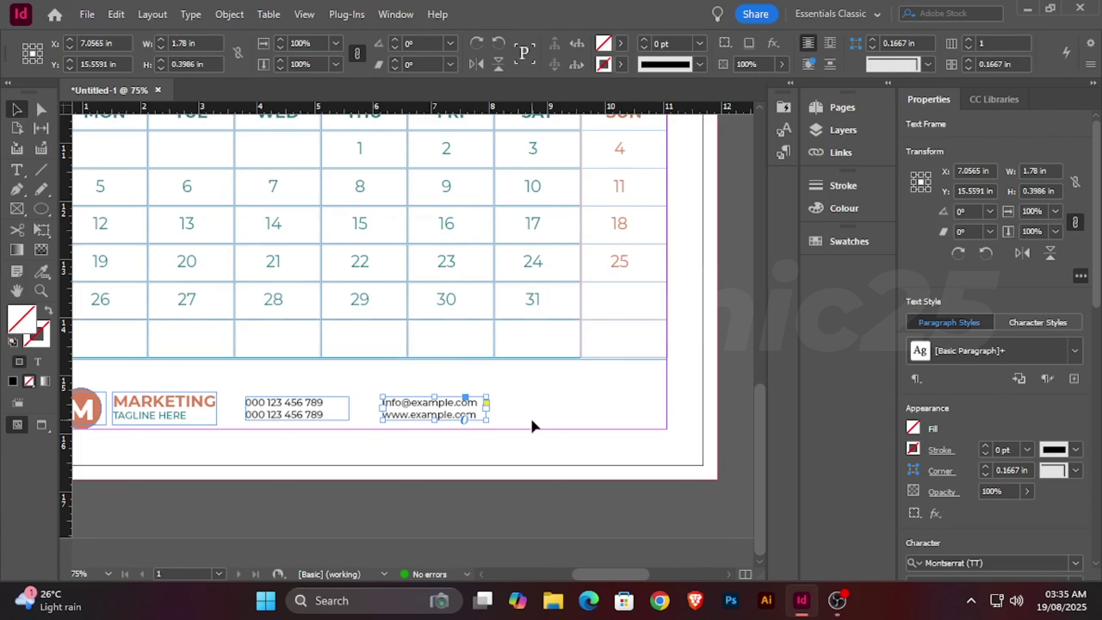
- Duplicate the e-mail and website frame to its right at X about 9.42 in and replace its first line with "your street address here"
left_click_drag(459, 408, 595, 408)
double_click(594, 402)
triple_click(594, 402)
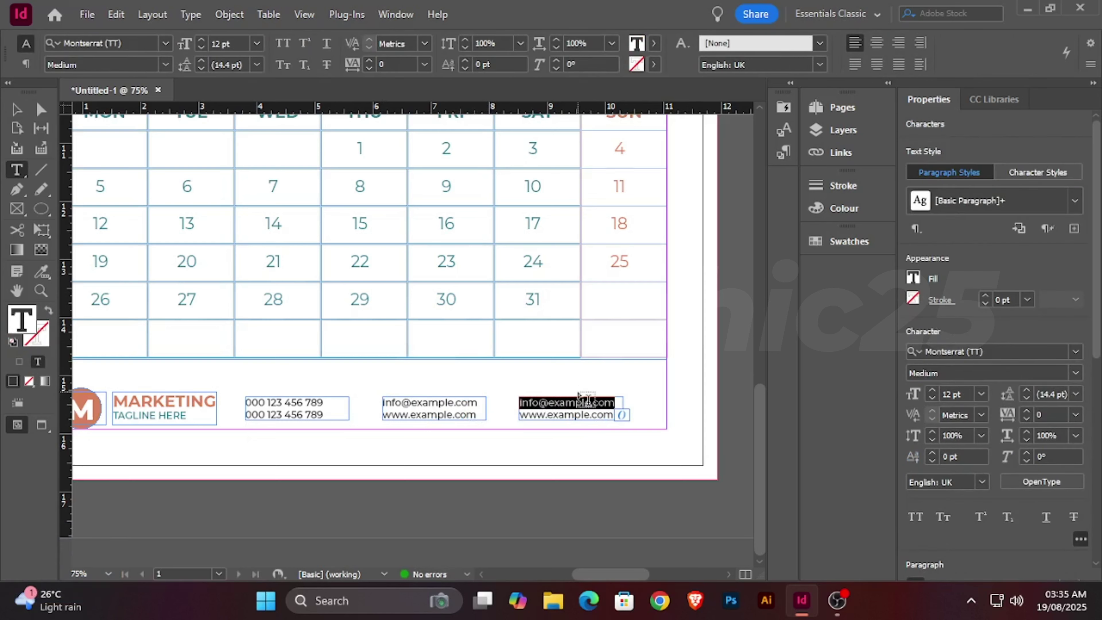
type("your stree")
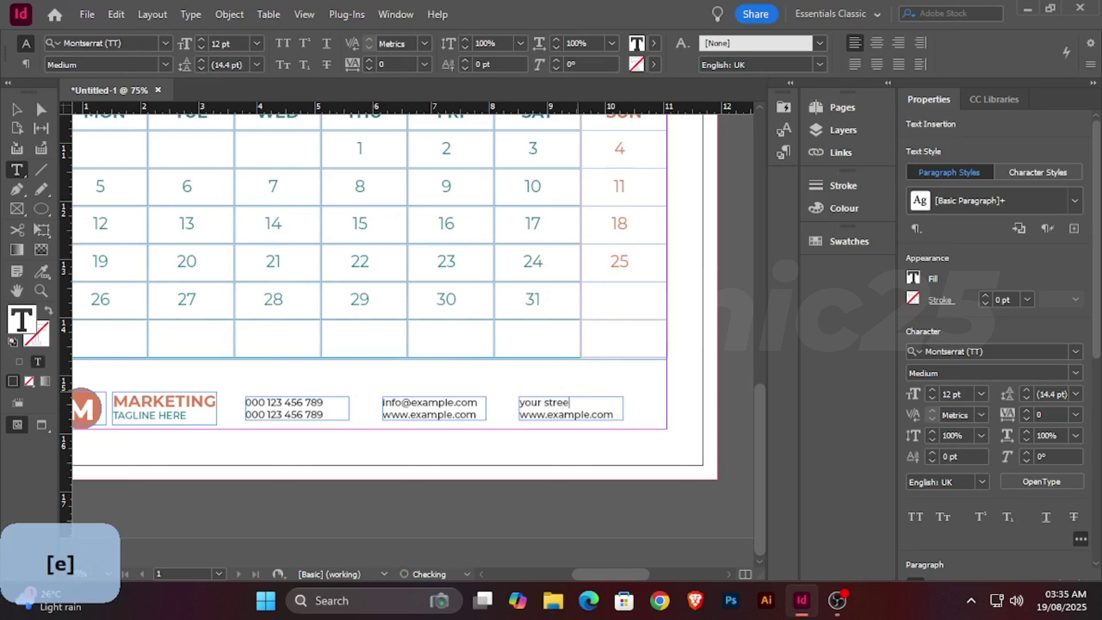
type("t a")
key("BackSpace")
type("addree")
key("BackSpace")
type("ss here")
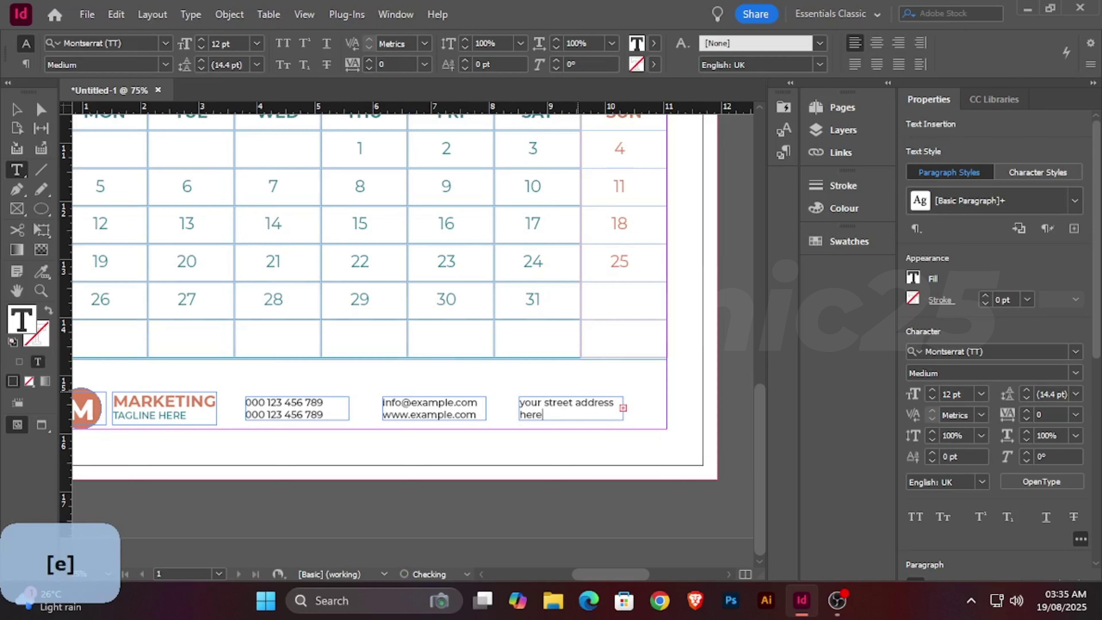
- Add "country name" after the street address placeholder text
type(" coutnry")
key("BackSpace")
key("BackSpace")
key("BackSpace")
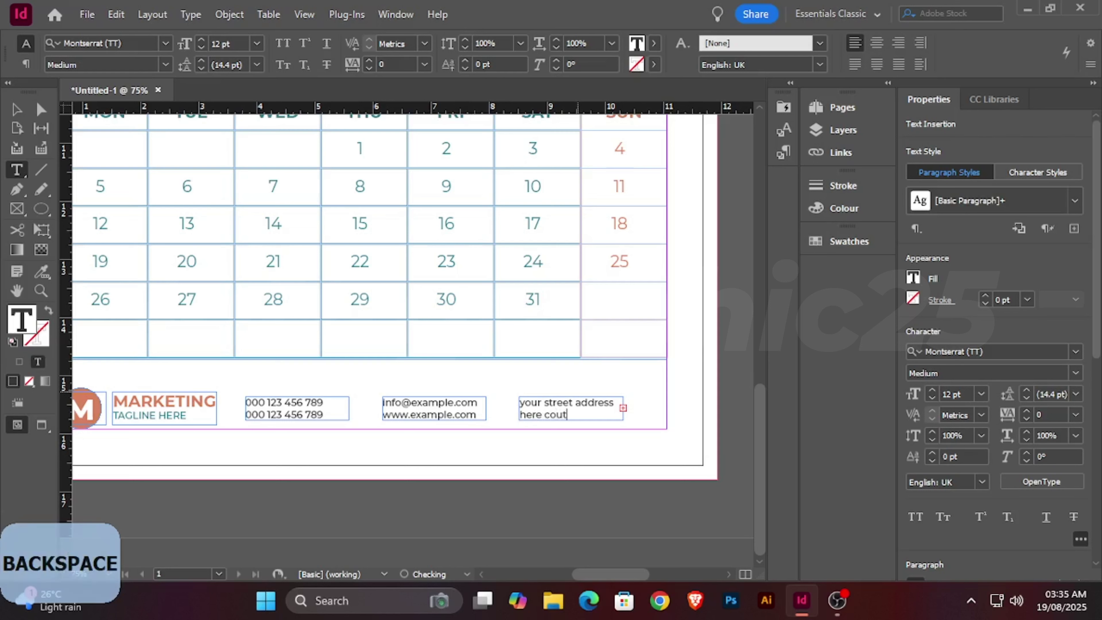
type("r")
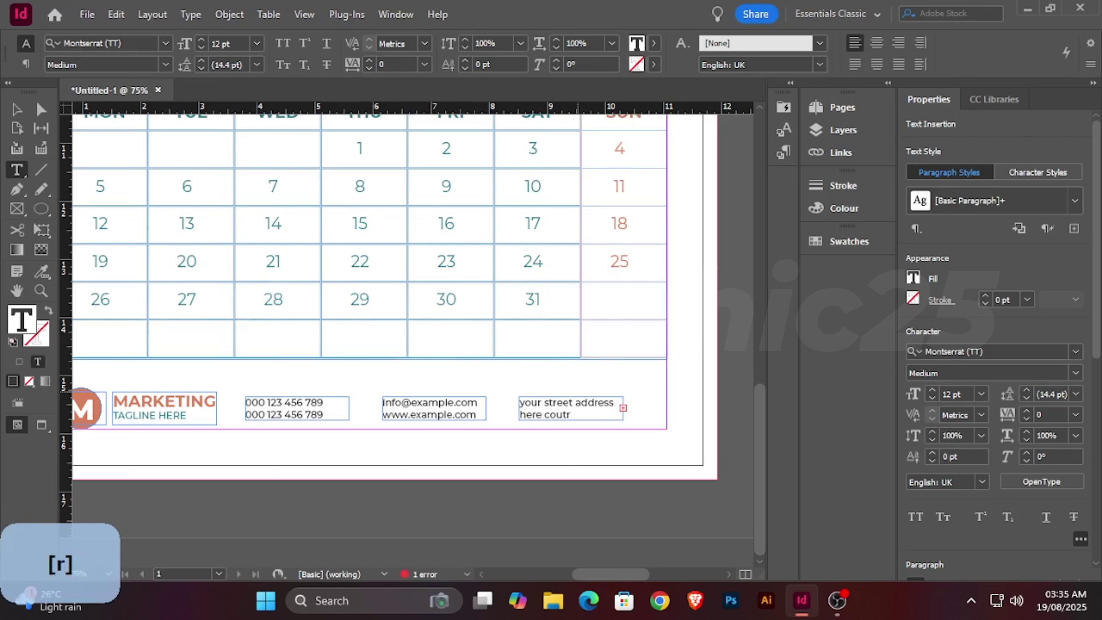
key("BackSpace")
key("BackSpace")
type("ntry name")
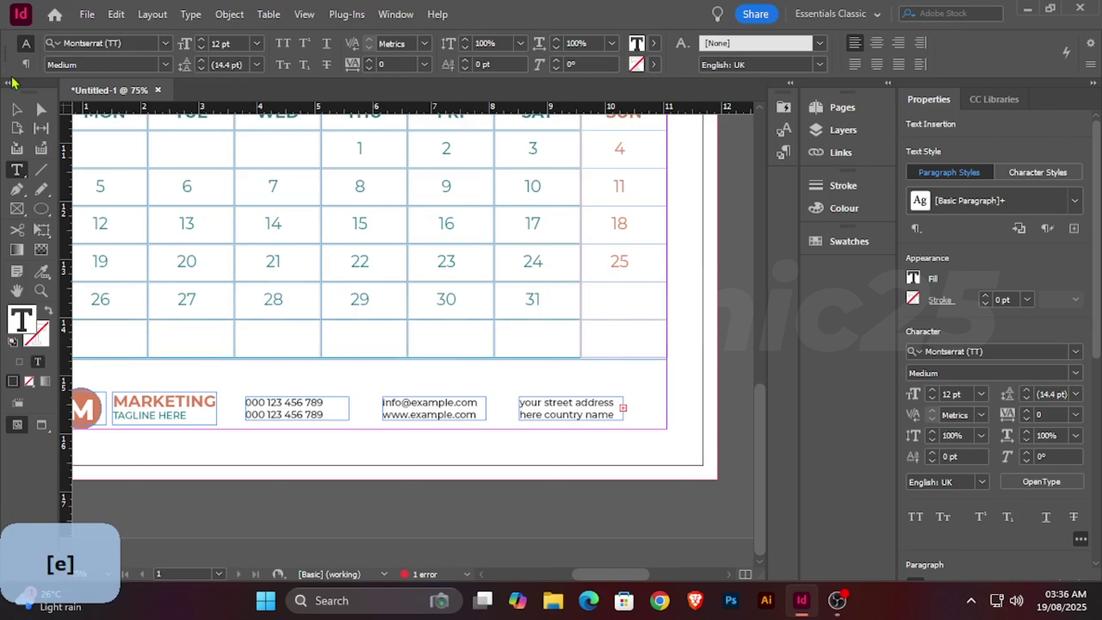
- Widen the address frame to about 2.54 in so its right edge meets the page margin
left_click(20, 104)
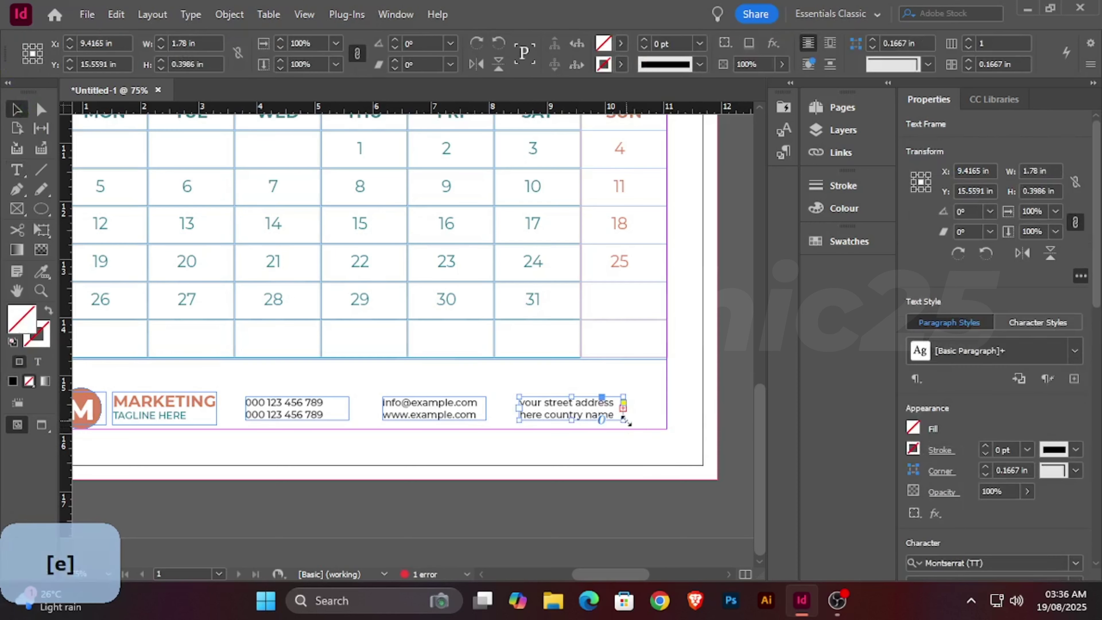
left_click_drag(625, 420, 666, 420)
left_click(698, 445)
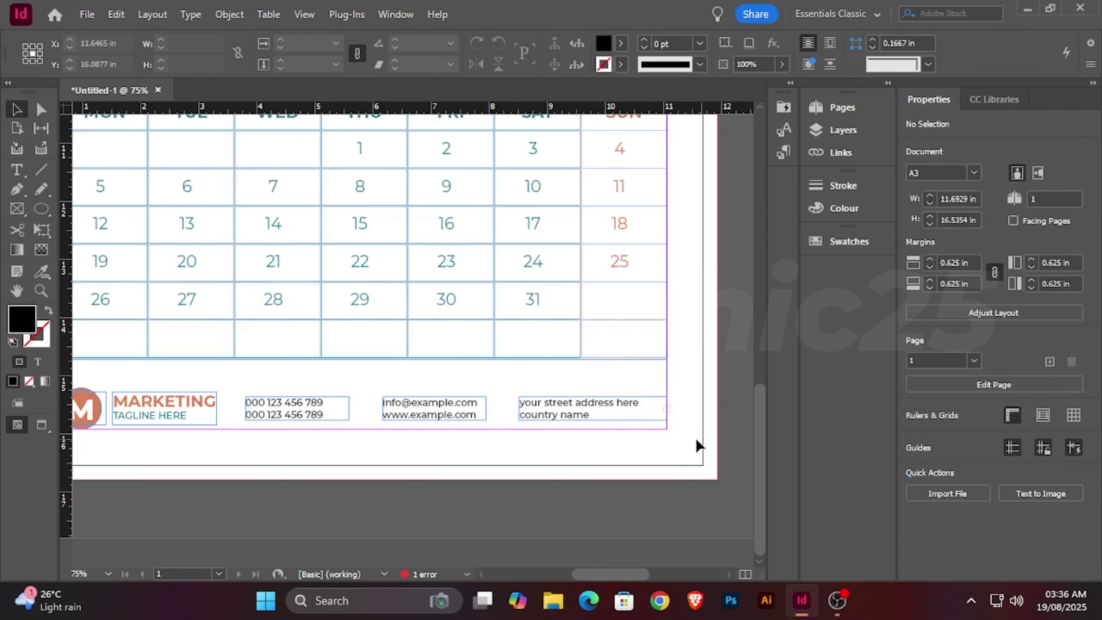
- Append "zip code 123" after "country name" in the address frame
double_click(595, 415)
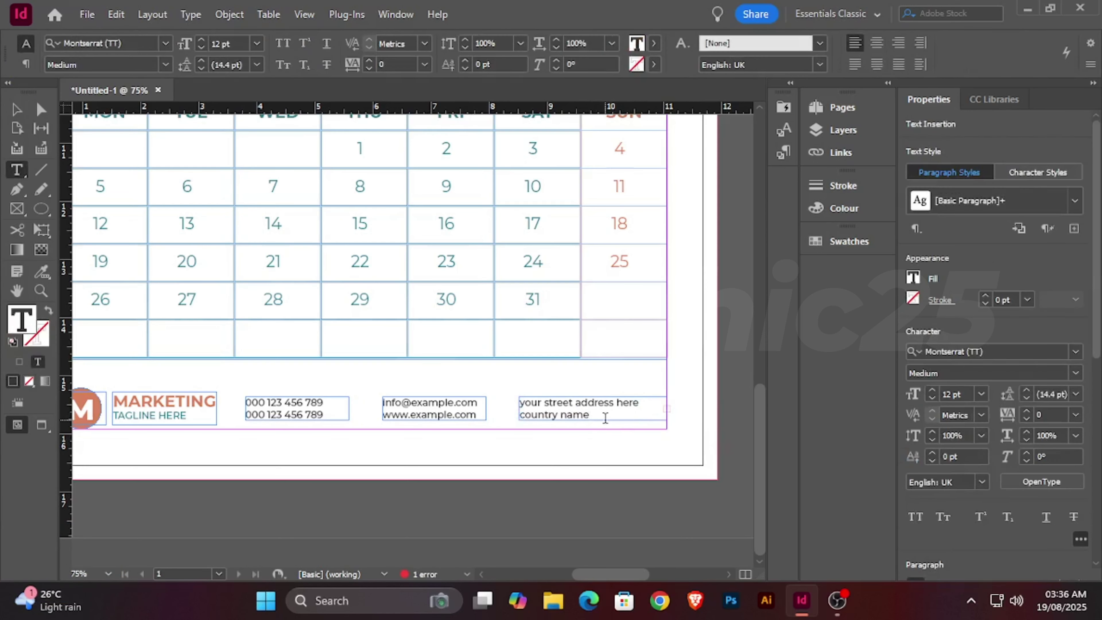
type("zip")
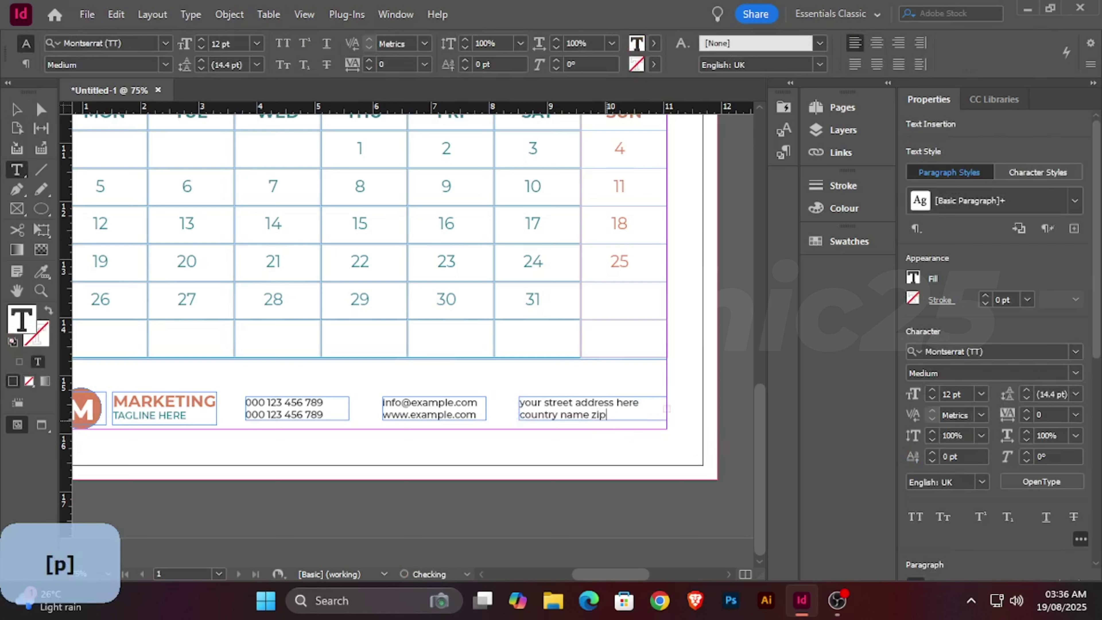
type(" code 123")
left_click(16, 109)
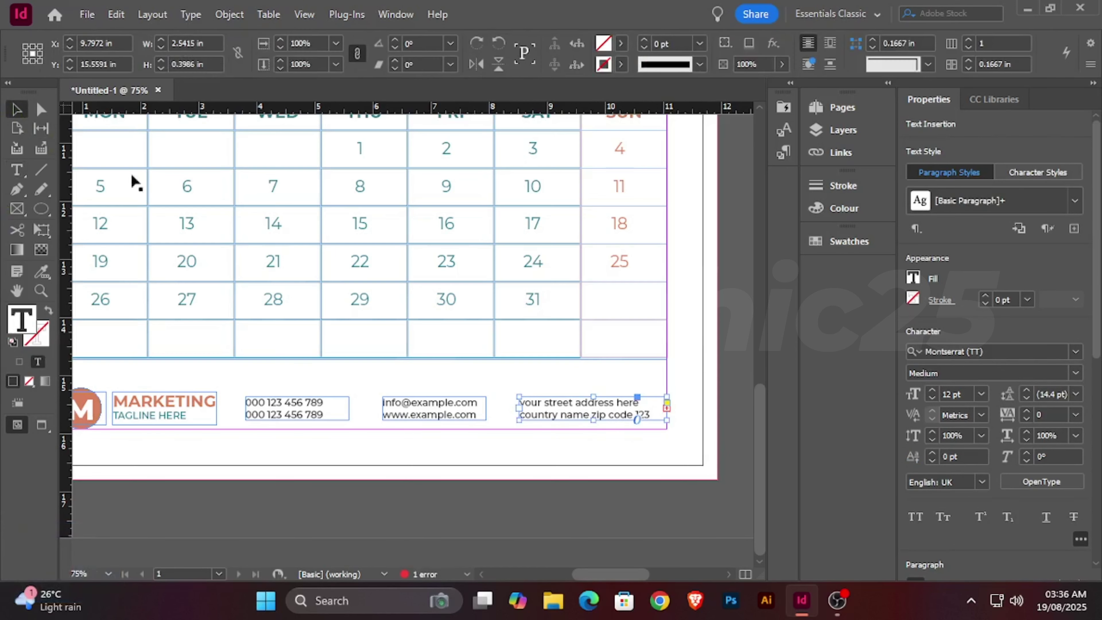
- Extend the address frame downward, delete the leftover third line and fit the frame back to its two lines of text
left_click_drag(593, 420, 484, 424)
double_click(610, 426)
key("Delete")
left_click(16, 109)
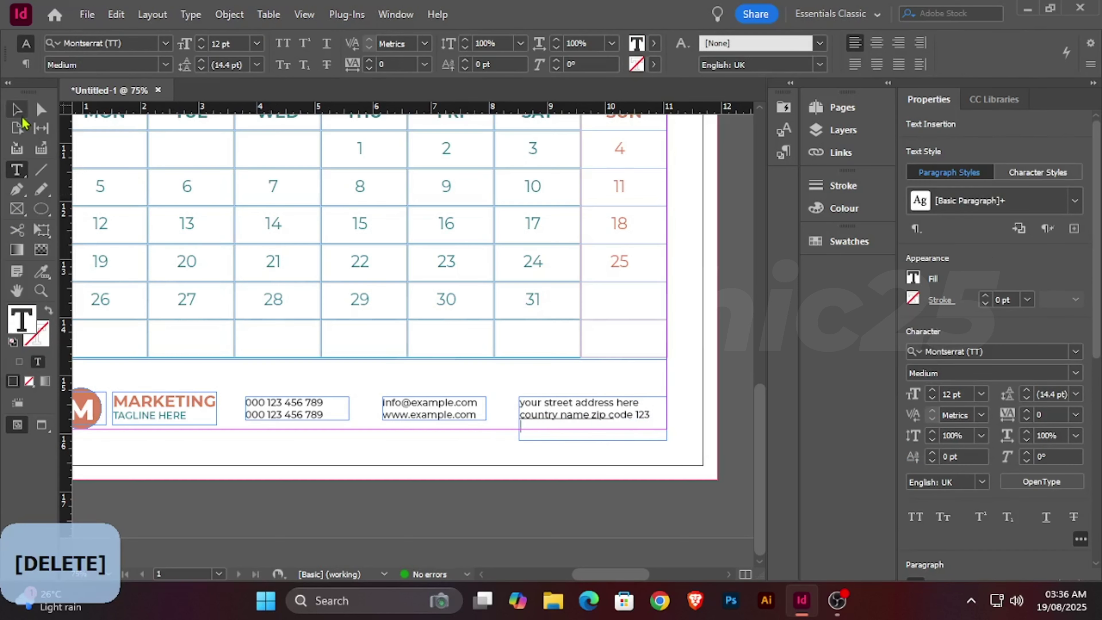
double_click(595, 440)
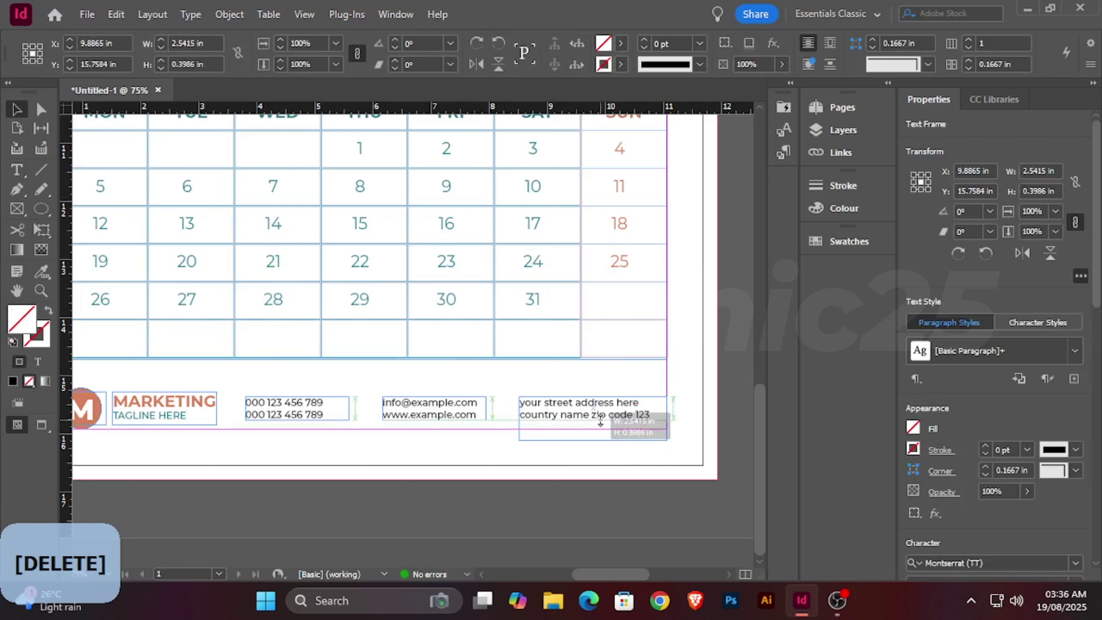
- Move the address frame left to X about 9.56 in and the phone frame right to X about 5.02 in
left_click_drag(551, 411, 538, 410)
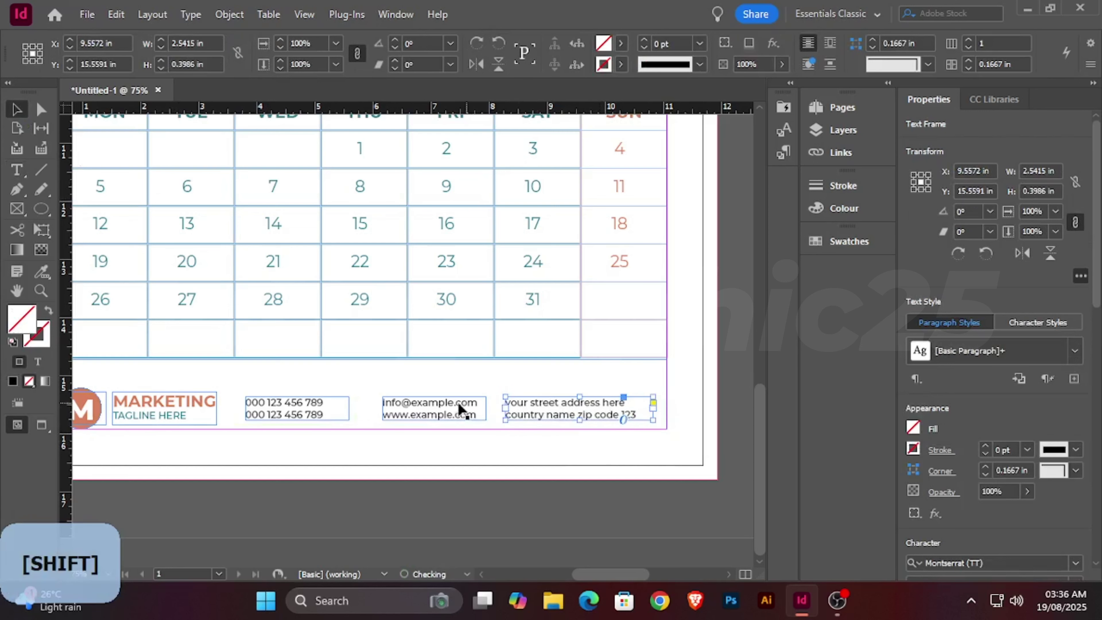
left_click(307, 410)
left_click_drag(307, 410, 325, 410)
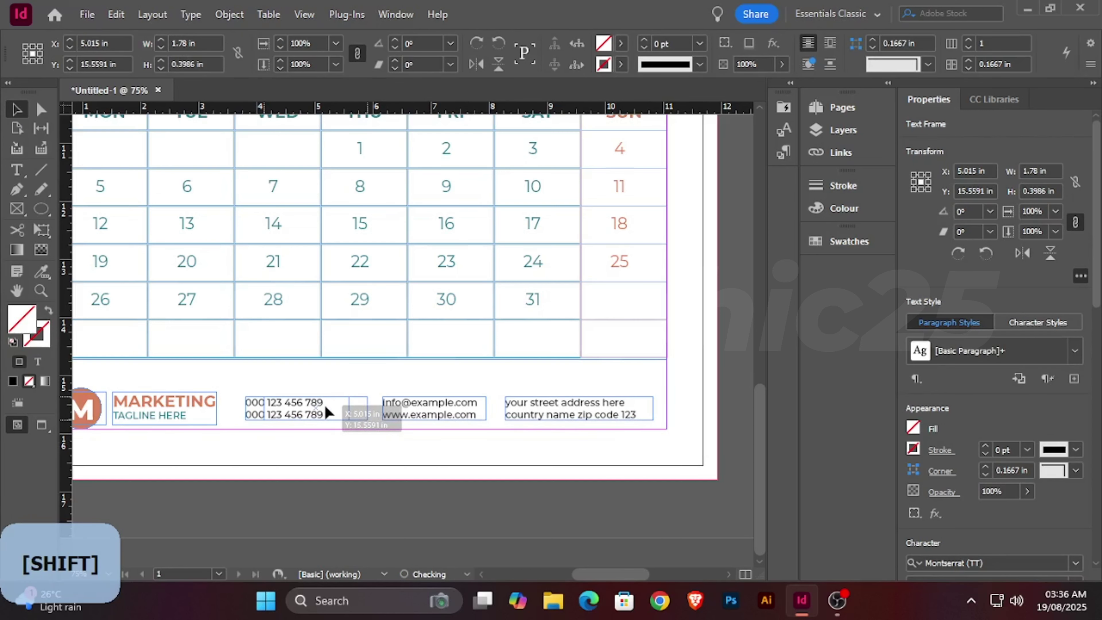
- Distribute the phone, e-mail and address frames with equal horizontal spacing relative to the selection, and shift them together right to the page margin
left_click(475, 417, "shift")
left_click(509, 413, "shift")
scroll(948, 446, "down", 10)
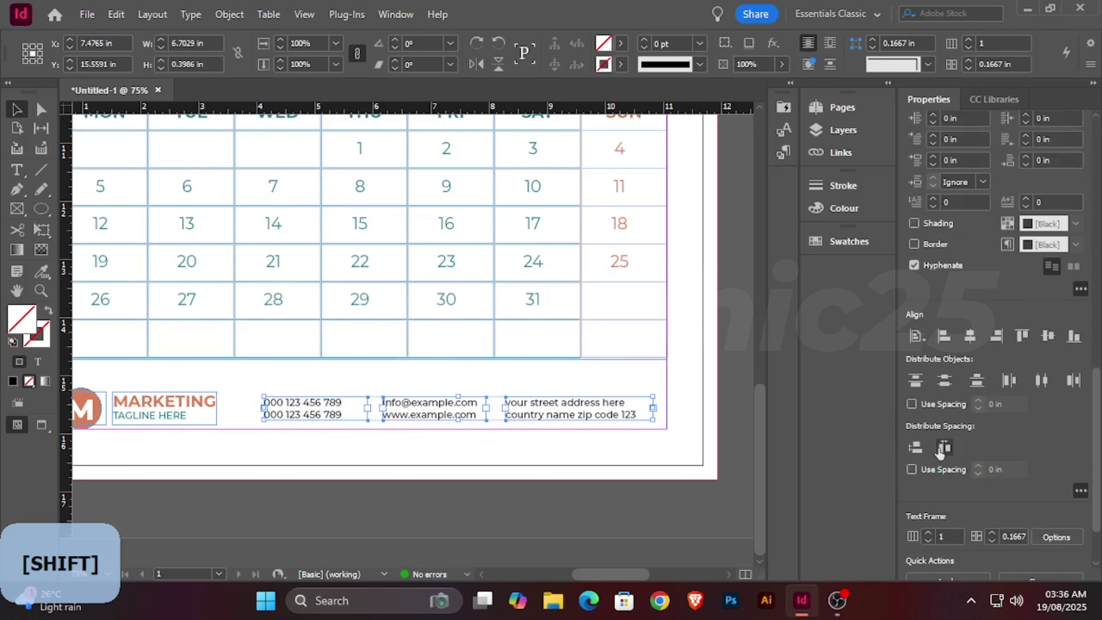
left_click(945, 447)
key("ctrl+z")
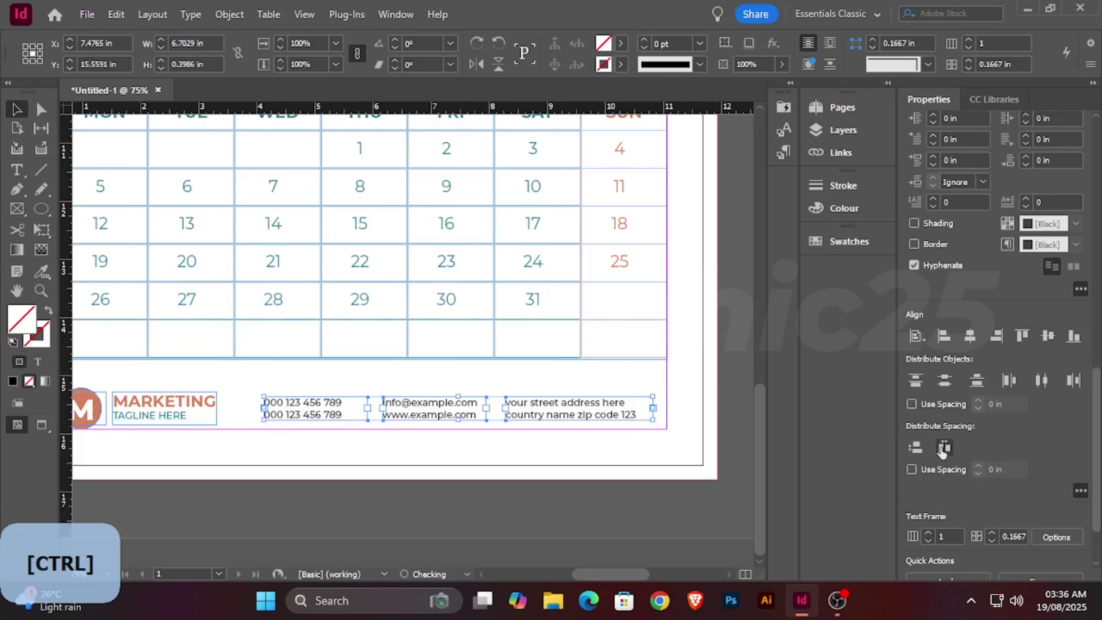
left_click(916, 336)
left_click(961, 344)
left_click(944, 447)
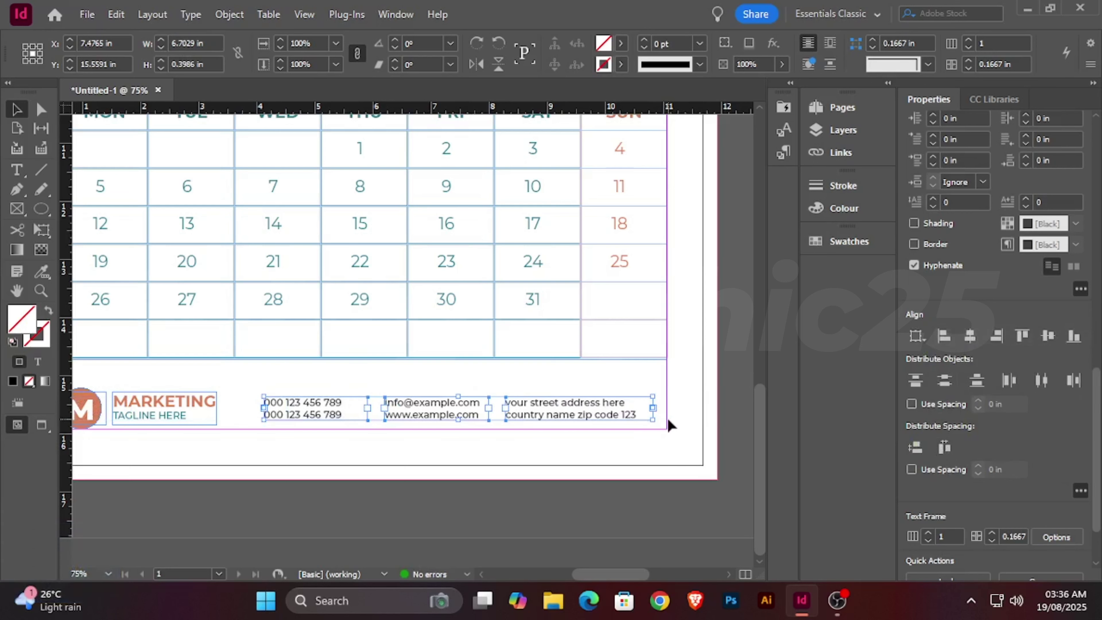
left_click_drag(607, 409, 621, 410)
left_click(664, 461)
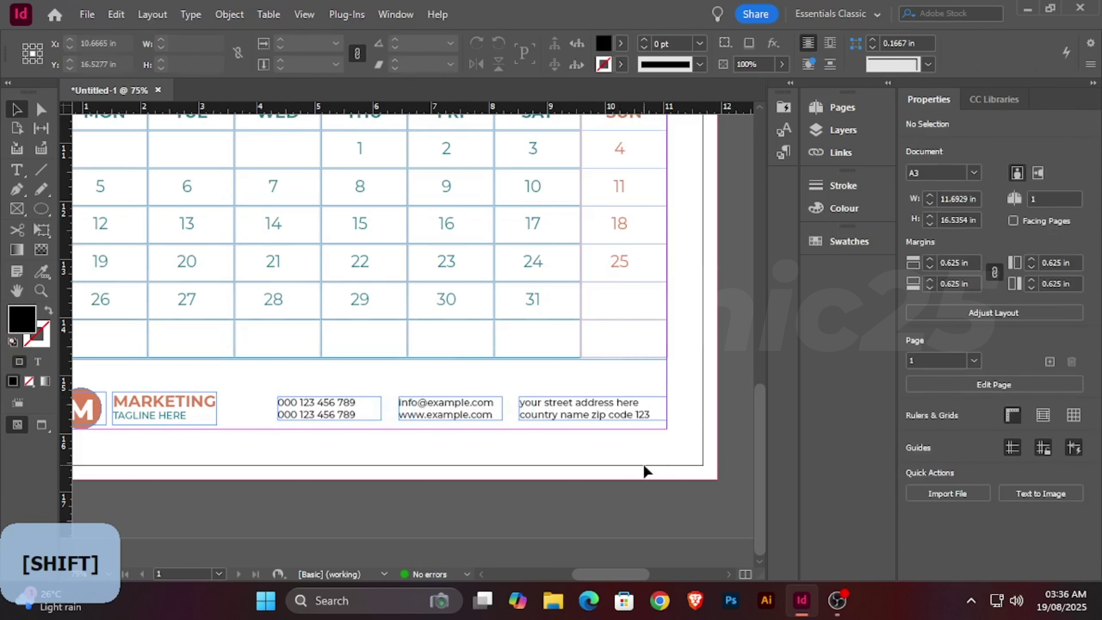
- Open the pasteboard's view options with the whole calendar page in view
key("ctrl+minus")
key("ctrl+minus")
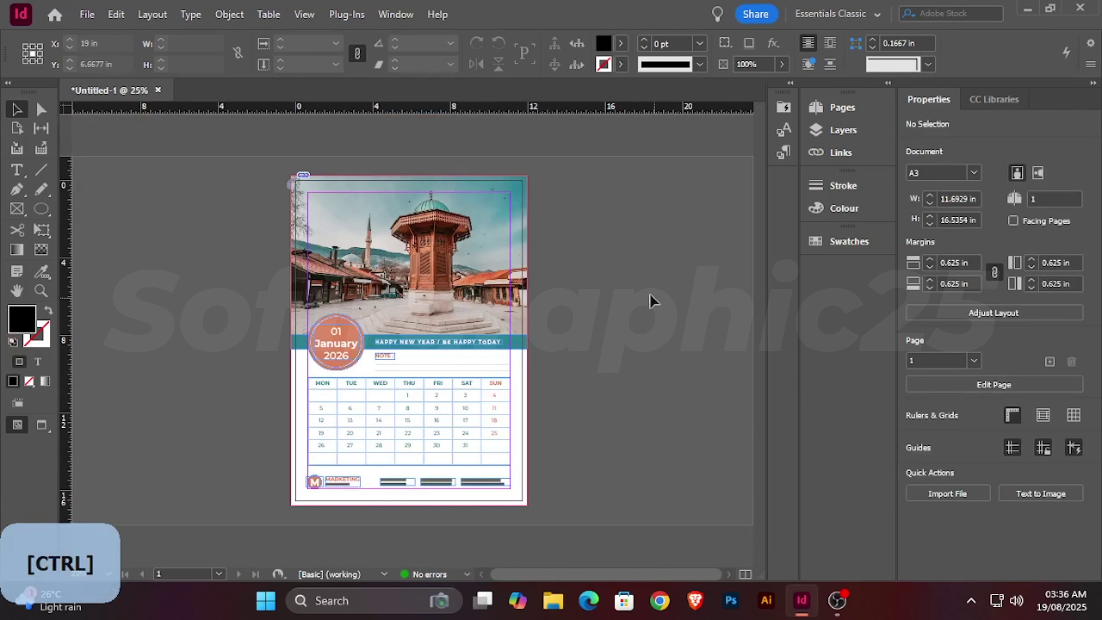
right_click(632, 296)
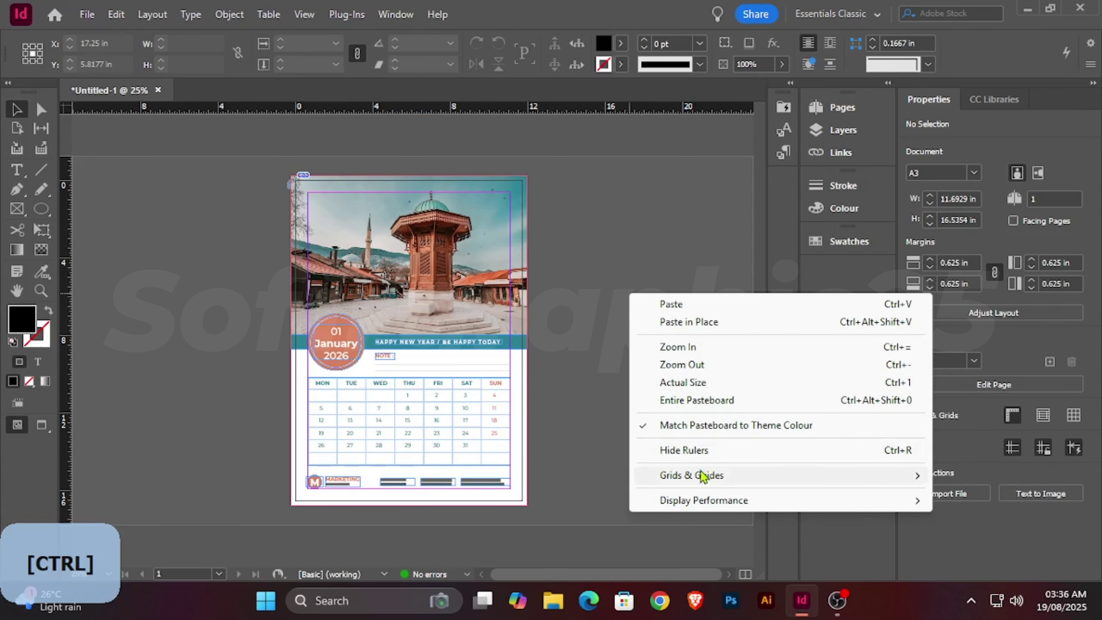